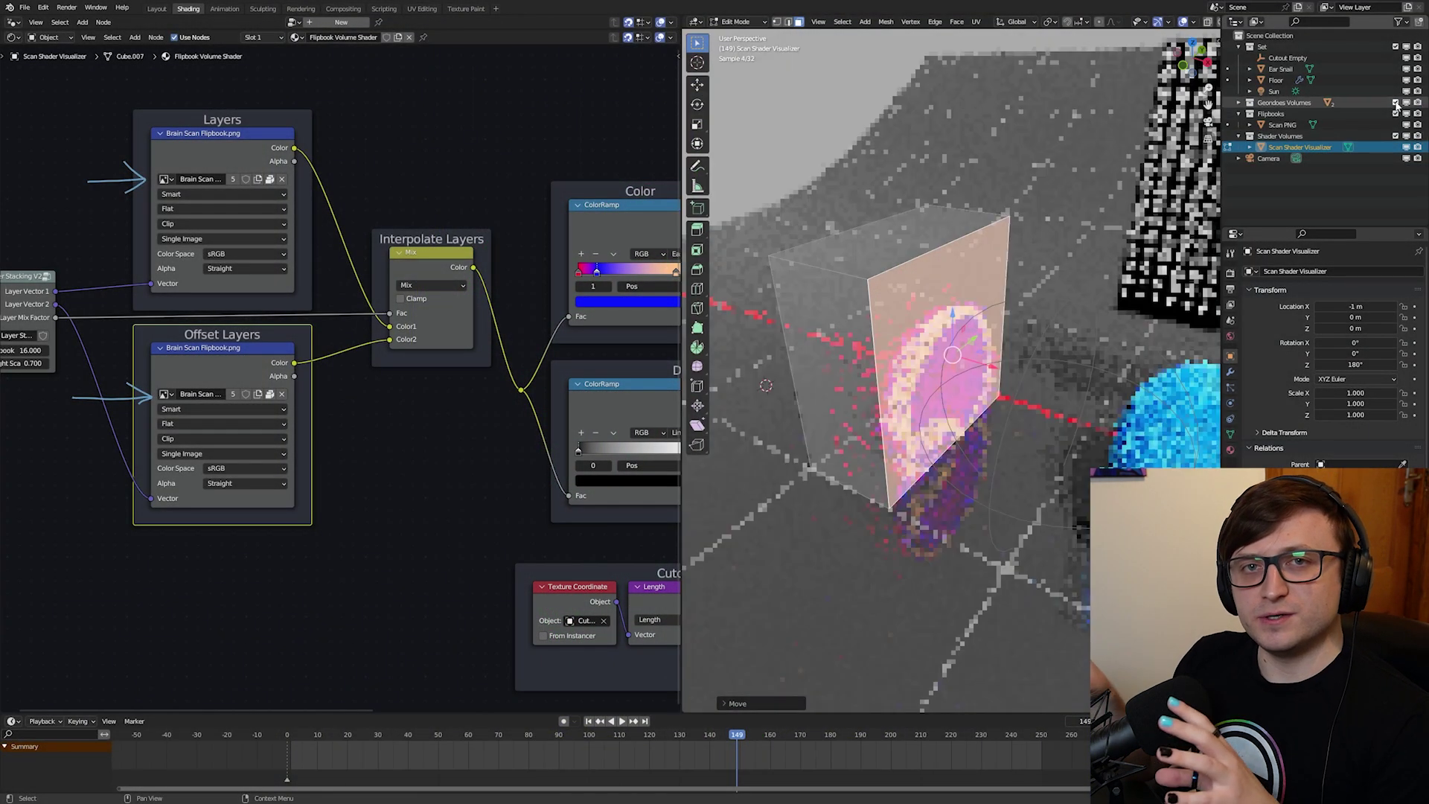
- Exclude the Geondoes Volumes collection and start moving the selected slice face of the Scan Shader Visualizer cube
{"action": "left_click", "coordinate": [1396, 102]}
{"action": "mouse_move", "coordinate": [1076, 431]}
{"action": "middle_mouse_down"}
{"action": "mouse_move", "coordinate": [1002, 412]}
{"action": "mouse_move", "coordinate": [1004, 454]}
{"action": "mouse_move", "coordinate": [1019, 424]}
{"action": "mouse_move", "coordinate": [1109, 417]}
{"action": "mouse_move", "coordinate": [1064, 413]}
{"action": "middle_mouse_up"}
{"action": "scroll", "coordinate": [1001, 412], "scroll_direction": "up", "scroll_amount": 2}
{"action": "key", "text": "alt+shift+z"}
{"action": "scroll", "coordinate": [1004, 454], "scroll_direction": "up", "scroll_amount": 2}
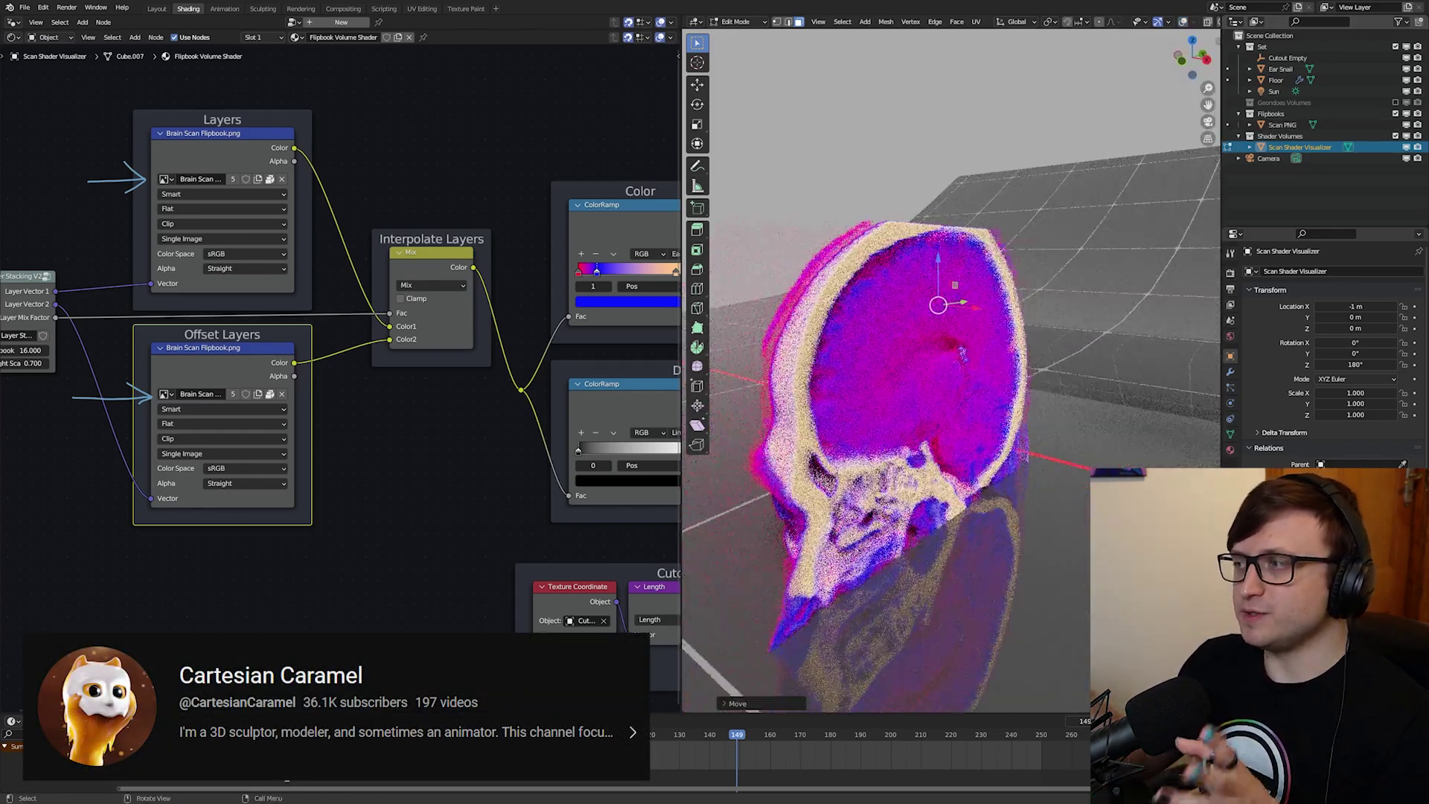
{"action": "key", "text": "g"}
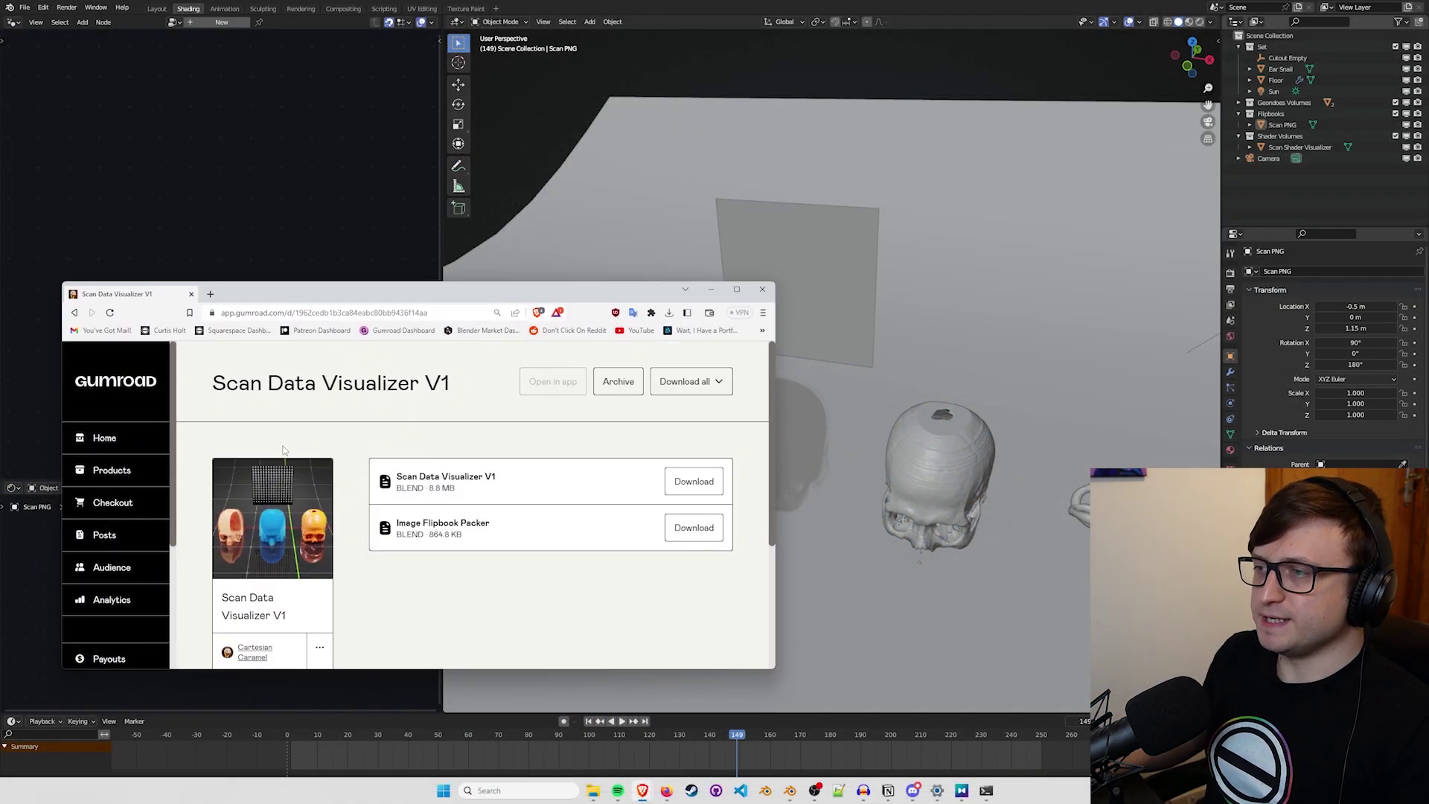
- Review the Scan Data Visualizer V1 download page in the browser and its Scan Data Visualizer V1 and Image Flipbook Packer files
{"action": "left_click_drag", "start_coordinate": [214, 384], "coordinate": [456, 384]}
{"action": "left_click", "coordinate": [456, 384]}
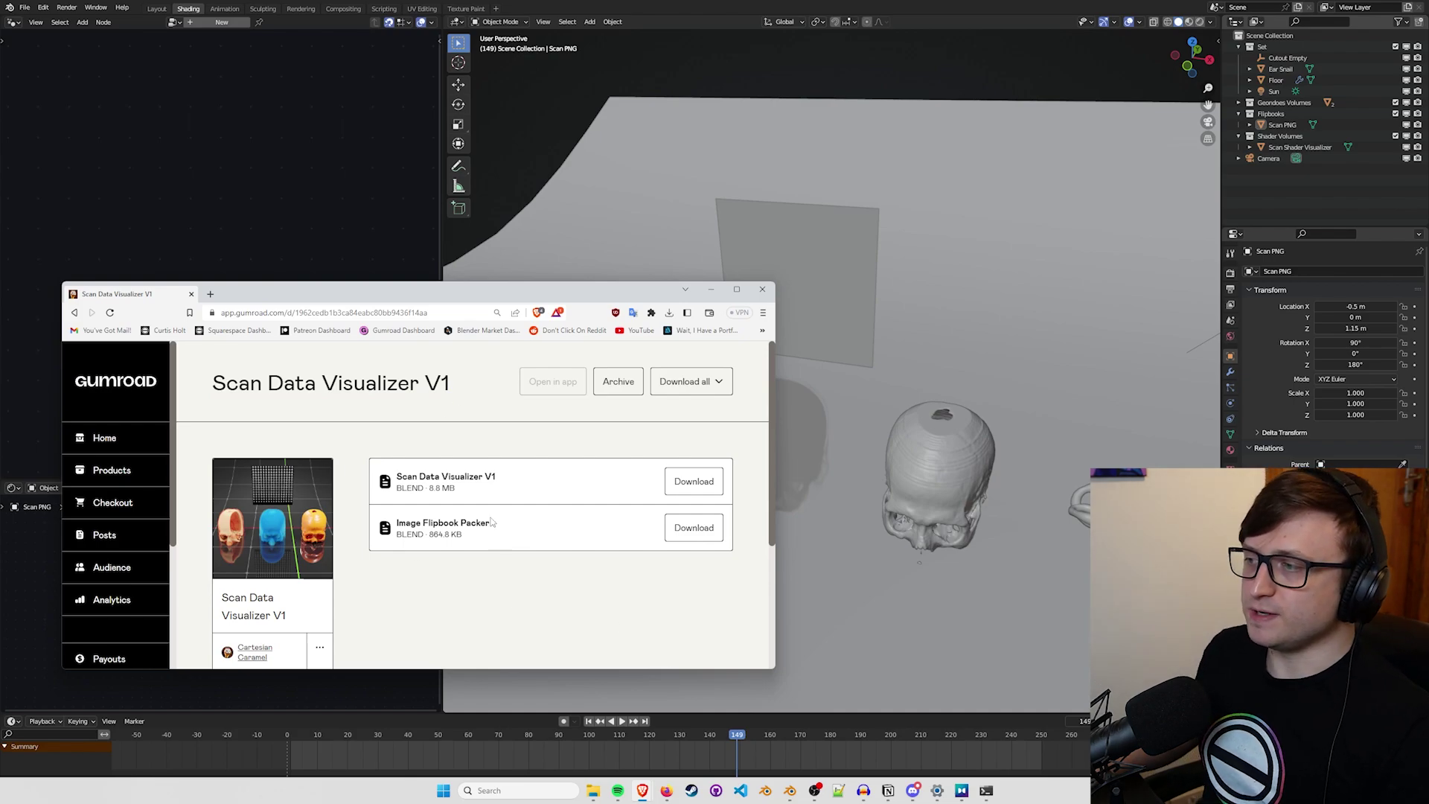
{"action": "left_click_drag", "start_coordinate": [497, 478], "coordinate": [393, 462]}
{"action": "left_click_drag", "start_coordinate": [549, 306], "coordinate": [530, 124]}
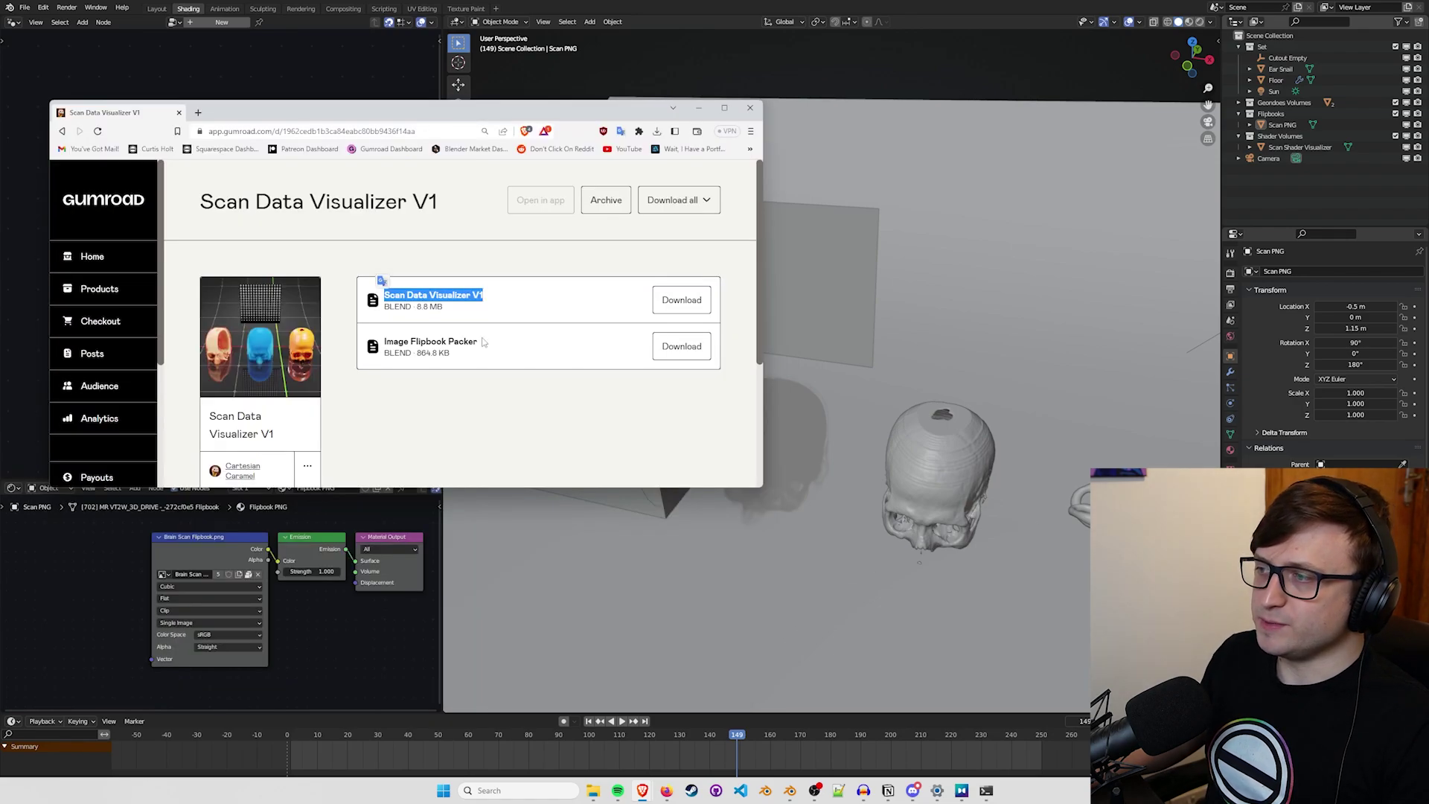
{"action": "left_click_drag", "start_coordinate": [480, 341], "coordinate": [404, 340]}
{"action": "left_click_drag", "start_coordinate": [404, 341], "coordinate": [384, 341]}
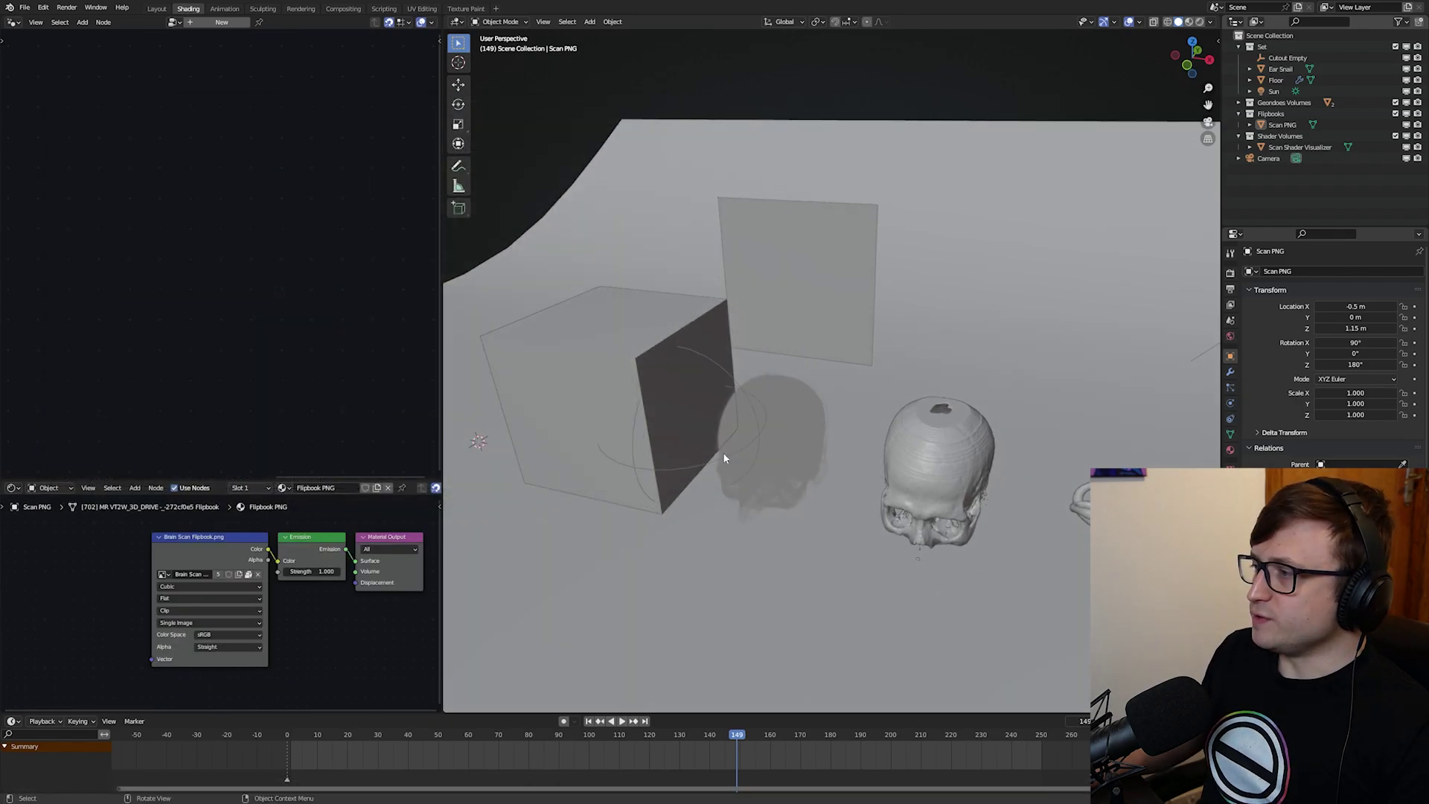
- Switch back to the Blender scene and set the 3D viewport to rendered shading
{"action": "key", "text": "z"}
{"action": "left_click", "coordinate": [725, 384]}
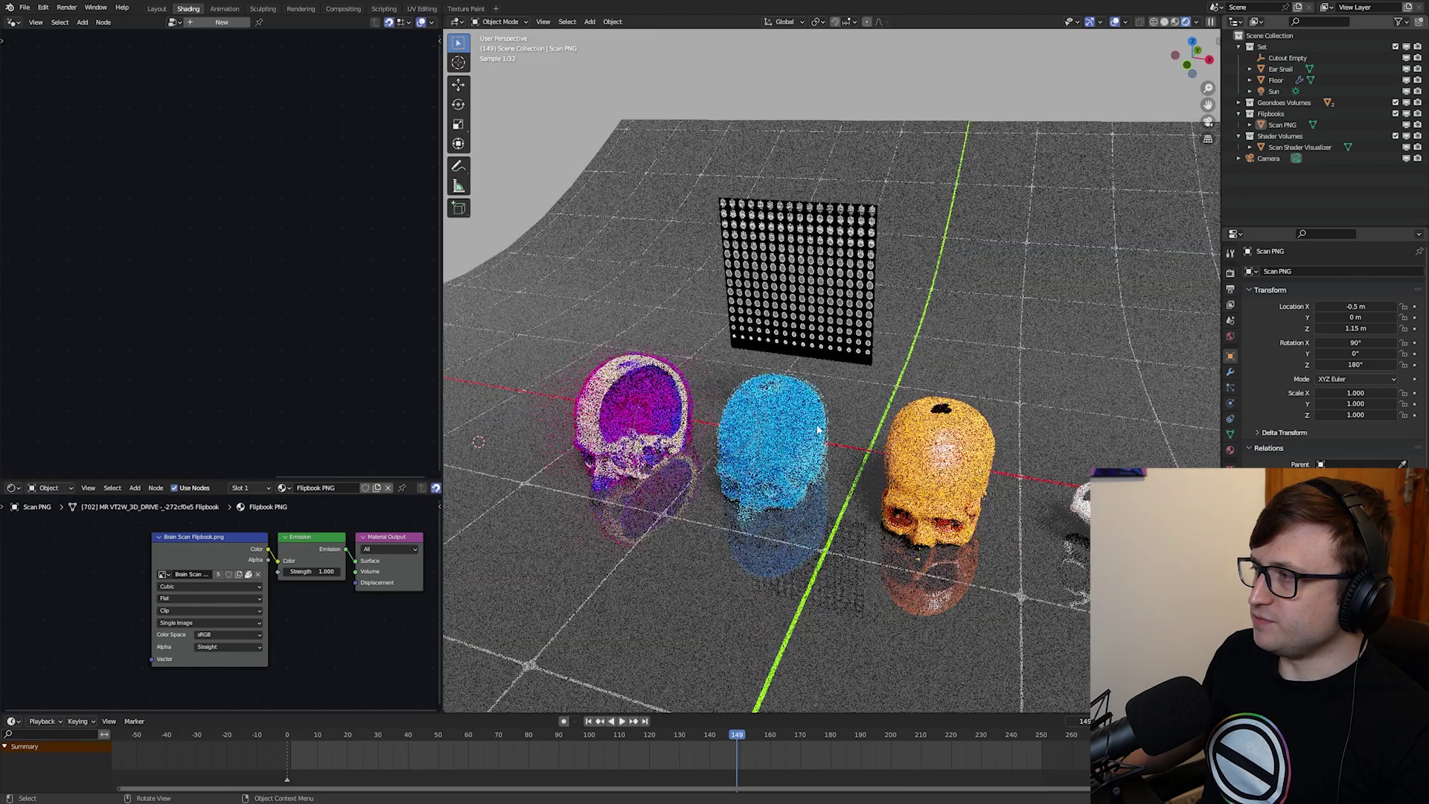
{"action": "middle_click_drag", "start_coordinate": [803, 431], "coordinate": [648, 360]}
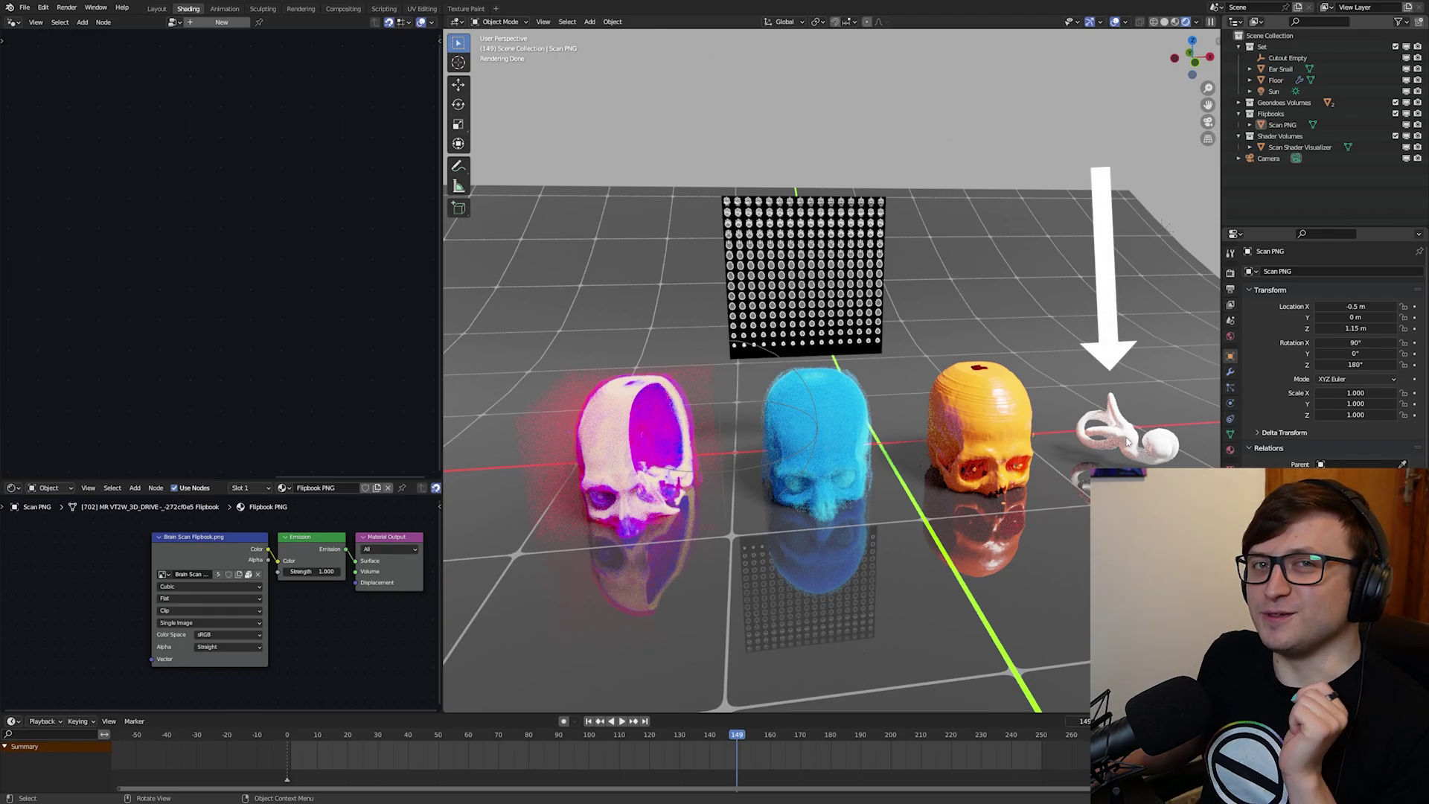
- Exclude the Geondoes Volumes, Flipbooks and Shader Volumes collections from the view layer
{"action": "left_click_drag", "start_coordinate": [1395, 102], "coordinate": [1395, 113]}
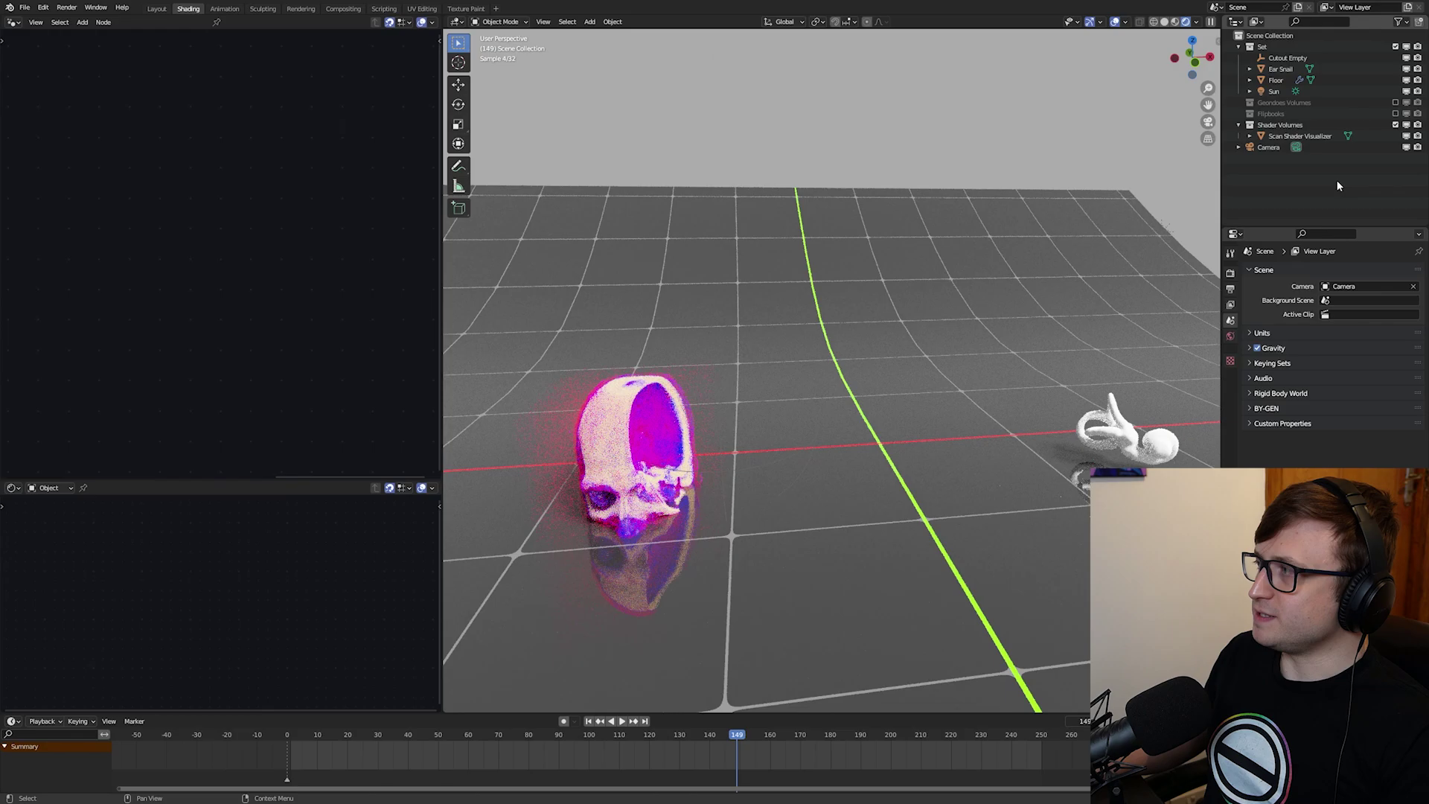
{"action": "middle_click_drag", "start_coordinate": [989, 402], "coordinate": [856, 410], "text": "shift"}
{"action": "left_click", "coordinate": [1395, 124]}
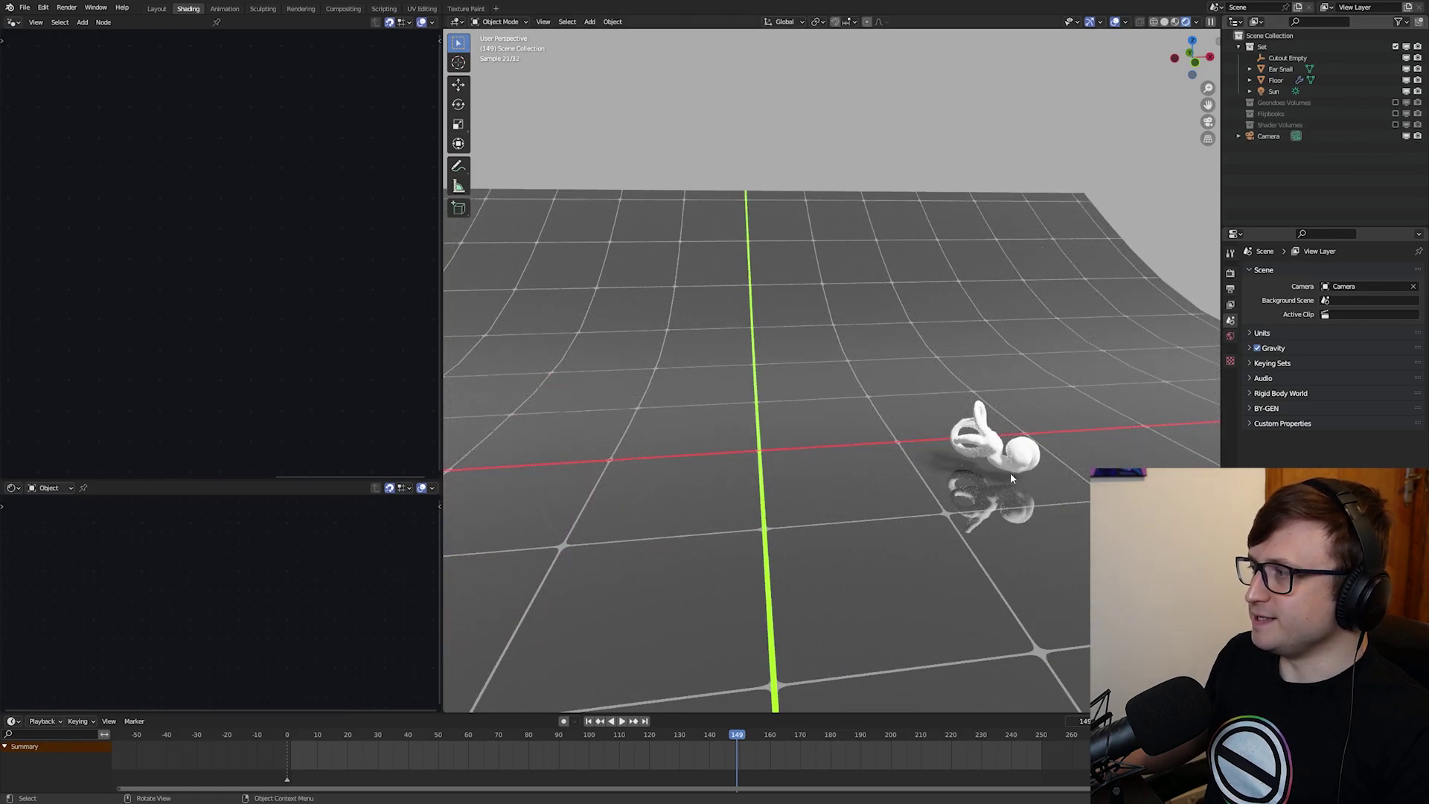
- Examine the Ear Snail mesh on the floor from close up and from several angles
{"action": "middle_click", "coordinate": [1011, 458], "text": "alt"}
{"action": "scroll", "coordinate": [965, 447], "scroll_direction": "up", "scroll_amount": 4}
{"action": "middle_click_drag", "start_coordinate": [965, 451], "coordinate": [1035, 454]}
{"action": "scroll", "coordinate": [826, 462], "scroll_direction": "up", "scroll_amount": 4}
{"action": "middle_click_drag", "start_coordinate": [826, 462], "coordinate": [731, 426]}
{"action": "scroll", "coordinate": [748, 442], "scroll_direction": "down", "scroll_amount": 3}
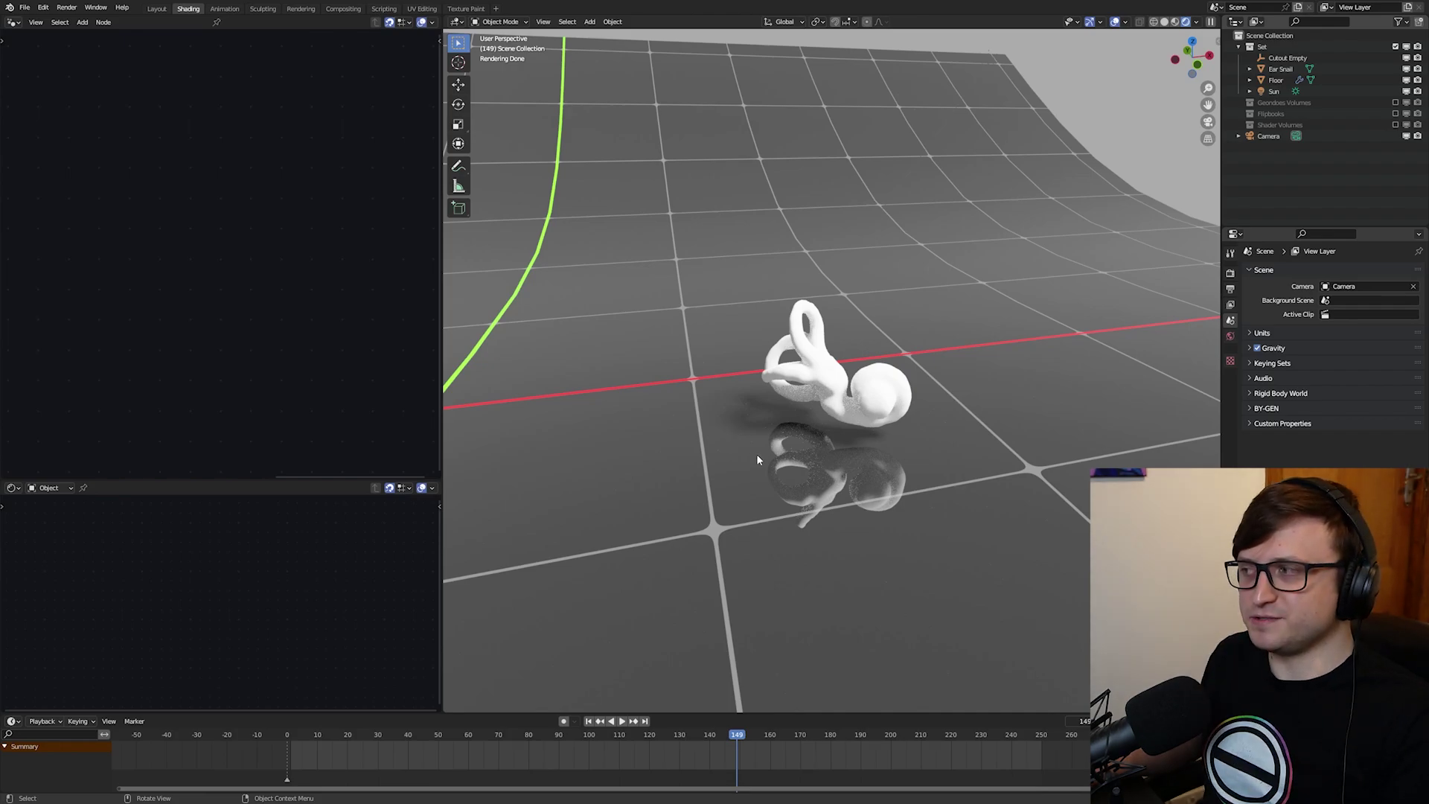
{"action": "scroll", "coordinate": [756, 455], "scroll_direction": "down", "scroll_amount": 7}
{"action": "middle_click_drag", "start_coordinate": [739, 462], "coordinate": [790, 453]}
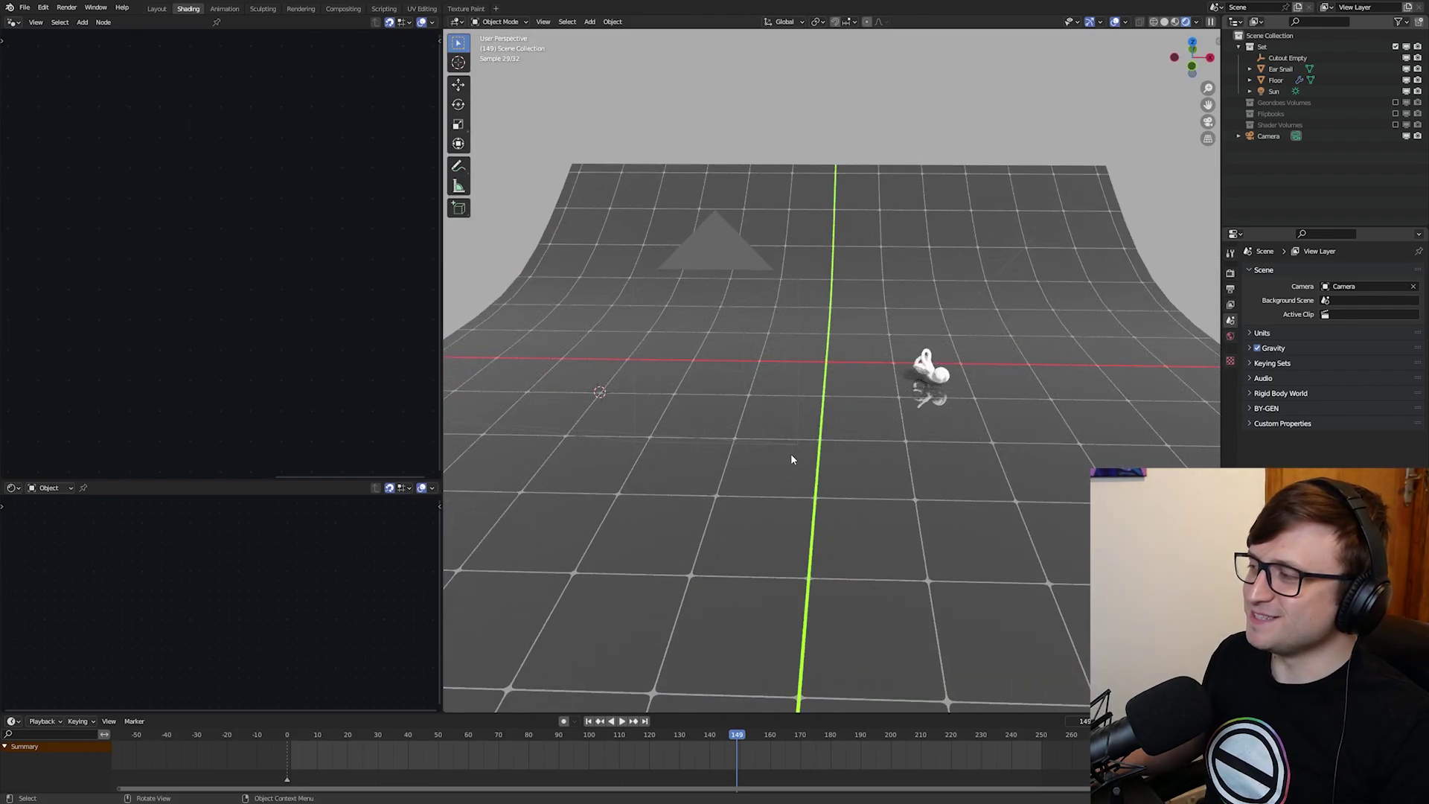
- Re-enable the Flipbooks collection and inspect the brain scan slices on the Scan PNG plane
{"action": "scroll", "coordinate": [789, 456], "scroll_direction": "up", "scroll_amount": 2}
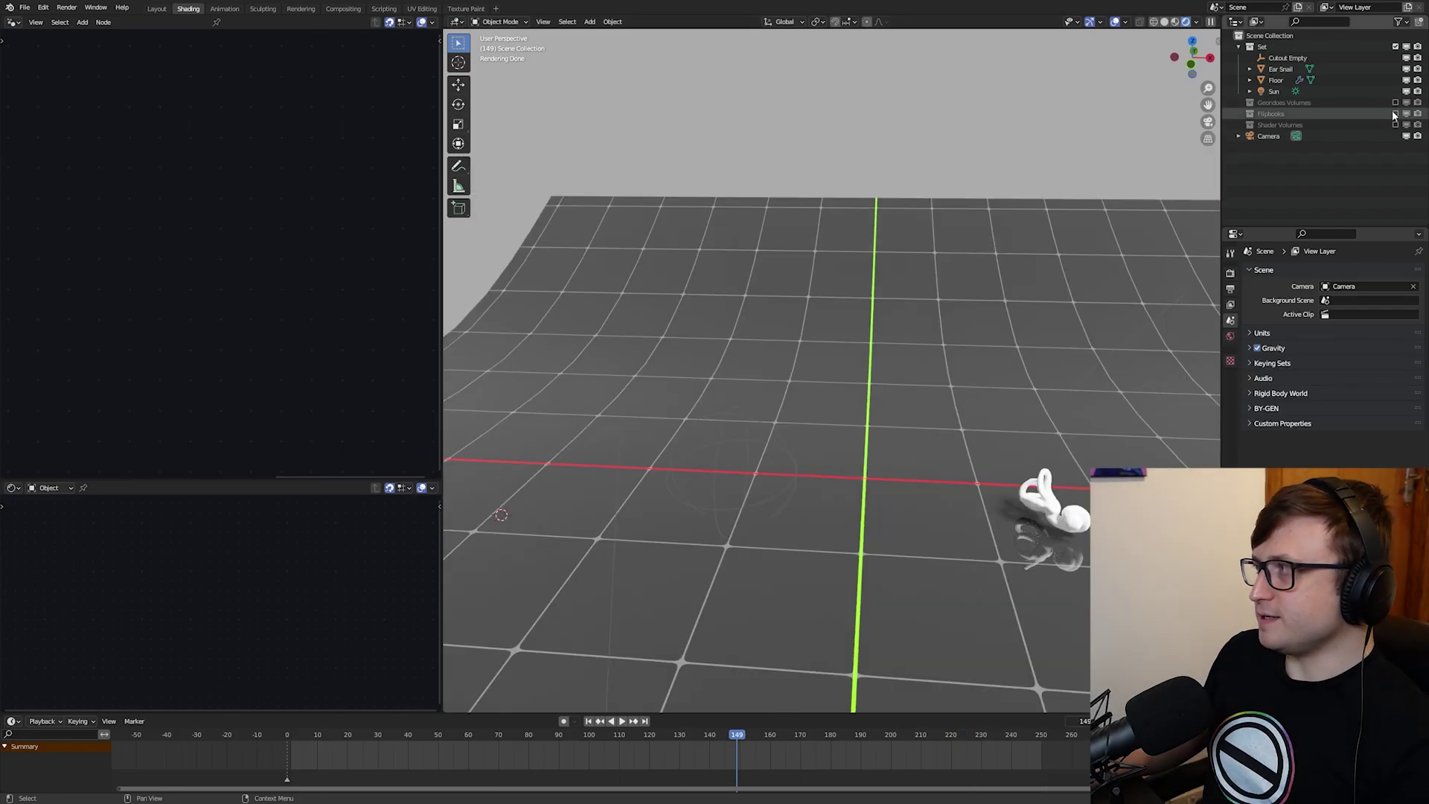
{"action": "left_click", "coordinate": [1394, 114]}
{"action": "scroll", "coordinate": [800, 335], "scroll_direction": "up", "scroll_amount": 3}
{"action": "middle_click_drag", "start_coordinate": [778, 307], "coordinate": [814, 334], "text": "shift"}
{"action": "scroll", "coordinate": [810, 366], "scroll_direction": "up", "scroll_amount": 4}
{"action": "scroll", "coordinate": [810, 366], "scroll_direction": "up", "scroll_amount": 3}
{"action": "scroll", "coordinate": [793, 368], "scroll_direction": "down", "scroll_amount": 1}
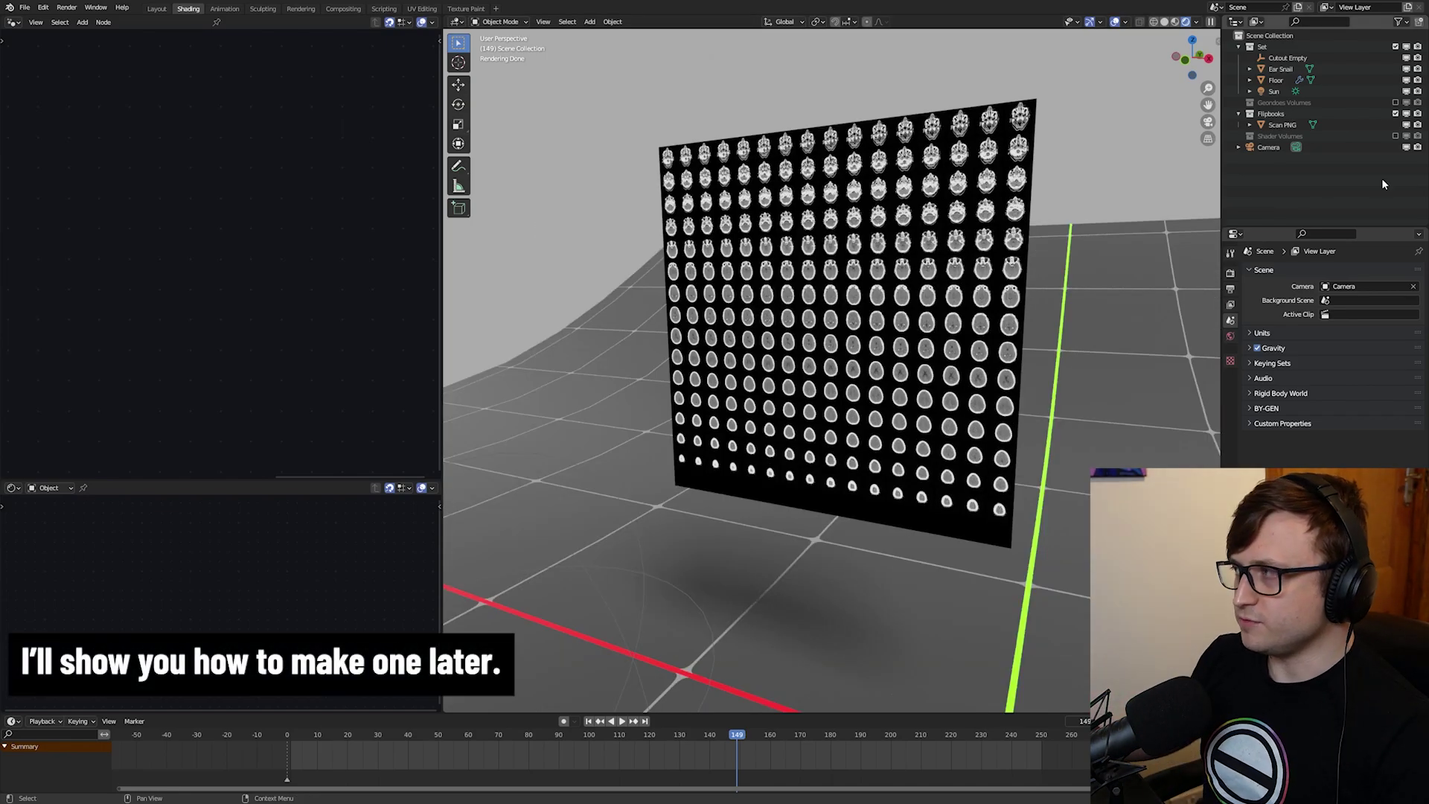
- Re-enable the Shader Volumes collection and select the Scan Shader Visualizer cube
{"action": "left_click", "coordinate": [1396, 135]}
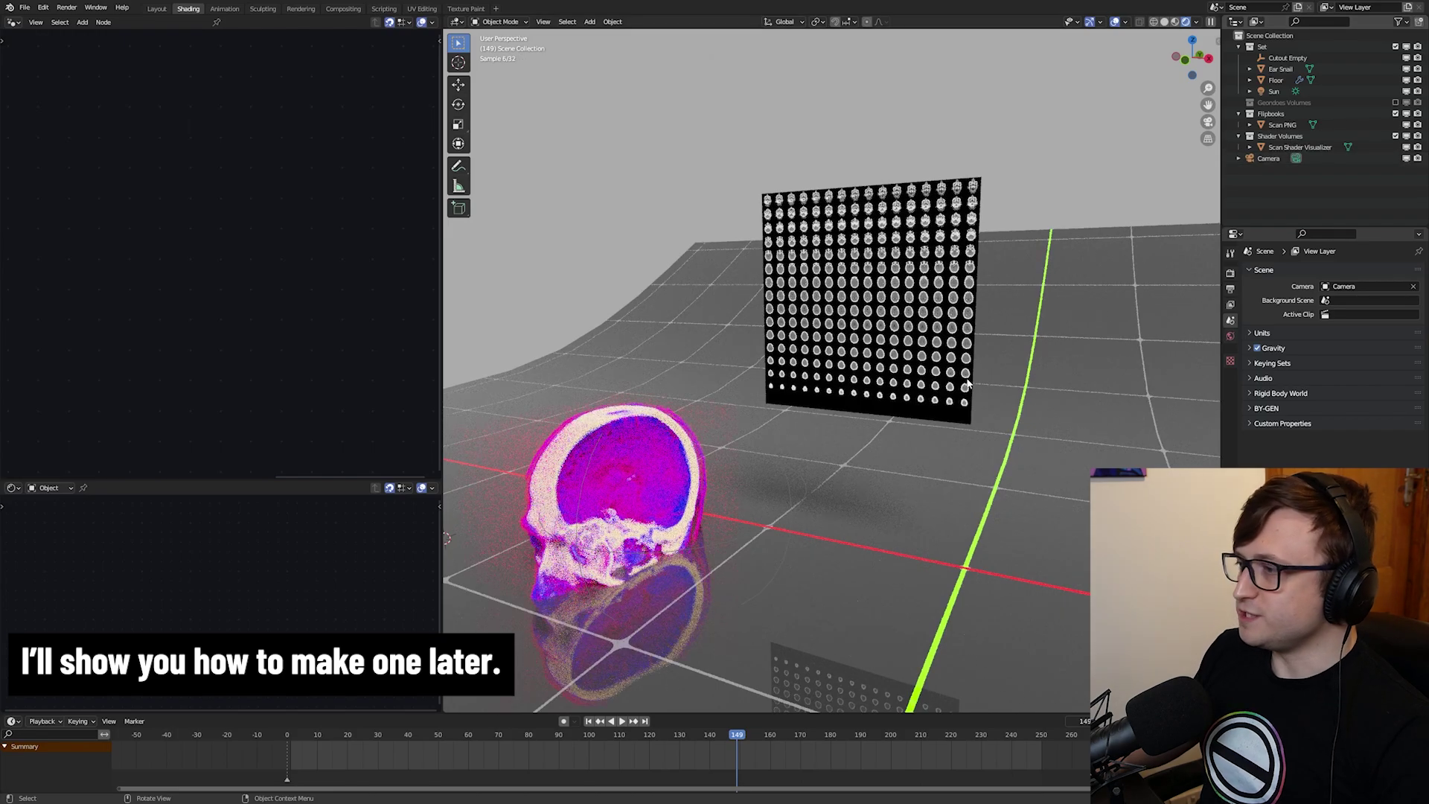
{"action": "middle_click_drag", "start_coordinate": [595, 547], "coordinate": [796, 439], "text": "shift"}
{"action": "left_click", "coordinate": [707, 446]}
{"action": "scroll", "coordinate": [826, 424], "scroll_direction": "up", "scroll_amount": 2}
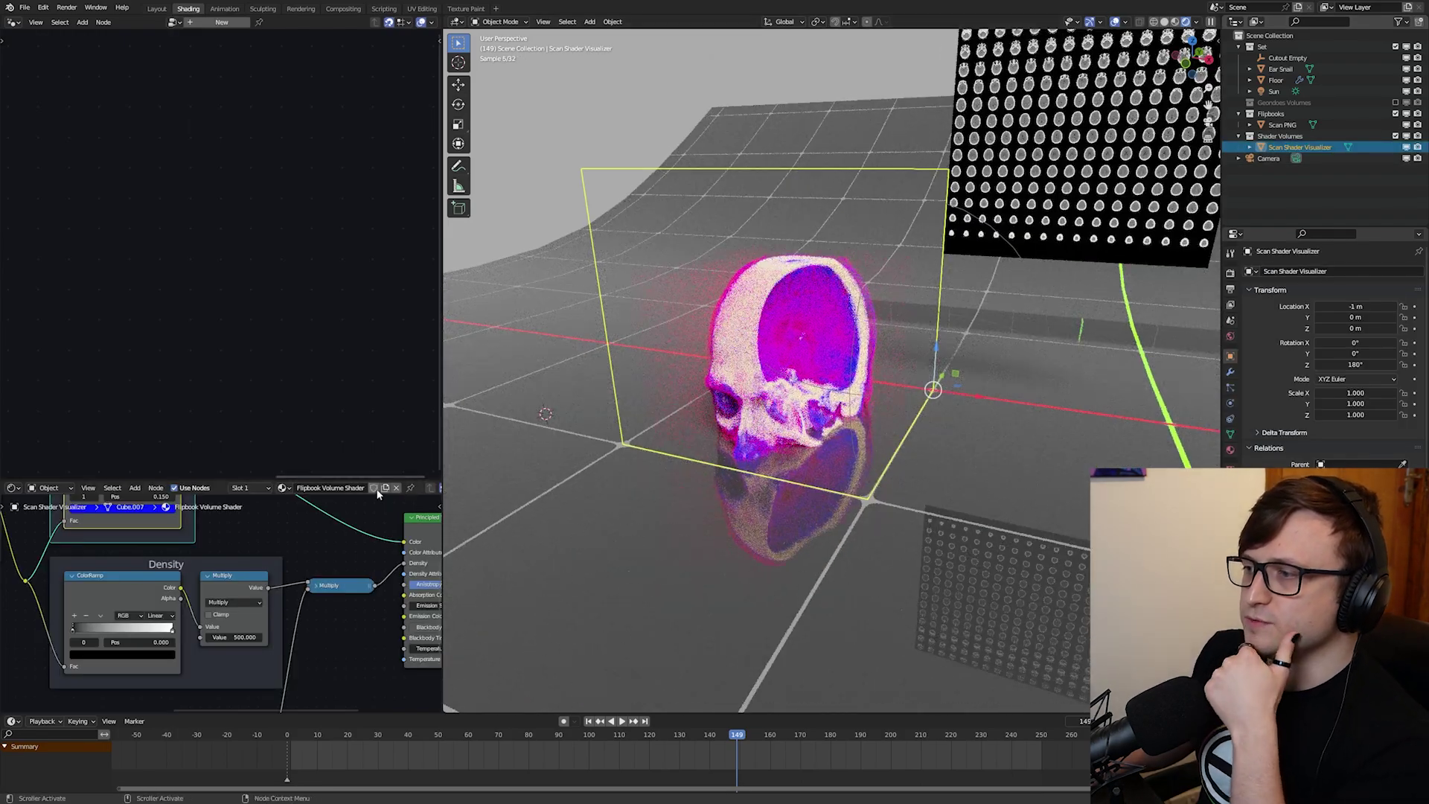
- Enlarge the shader node editor to the full workspace height and widen it, and deselect the nodes
{"action": "left_click_drag", "start_coordinate": [379, 480], "coordinate": [398, 30]}
{"action": "left_click_drag", "start_coordinate": [442, 223], "coordinate": [680, 224]}
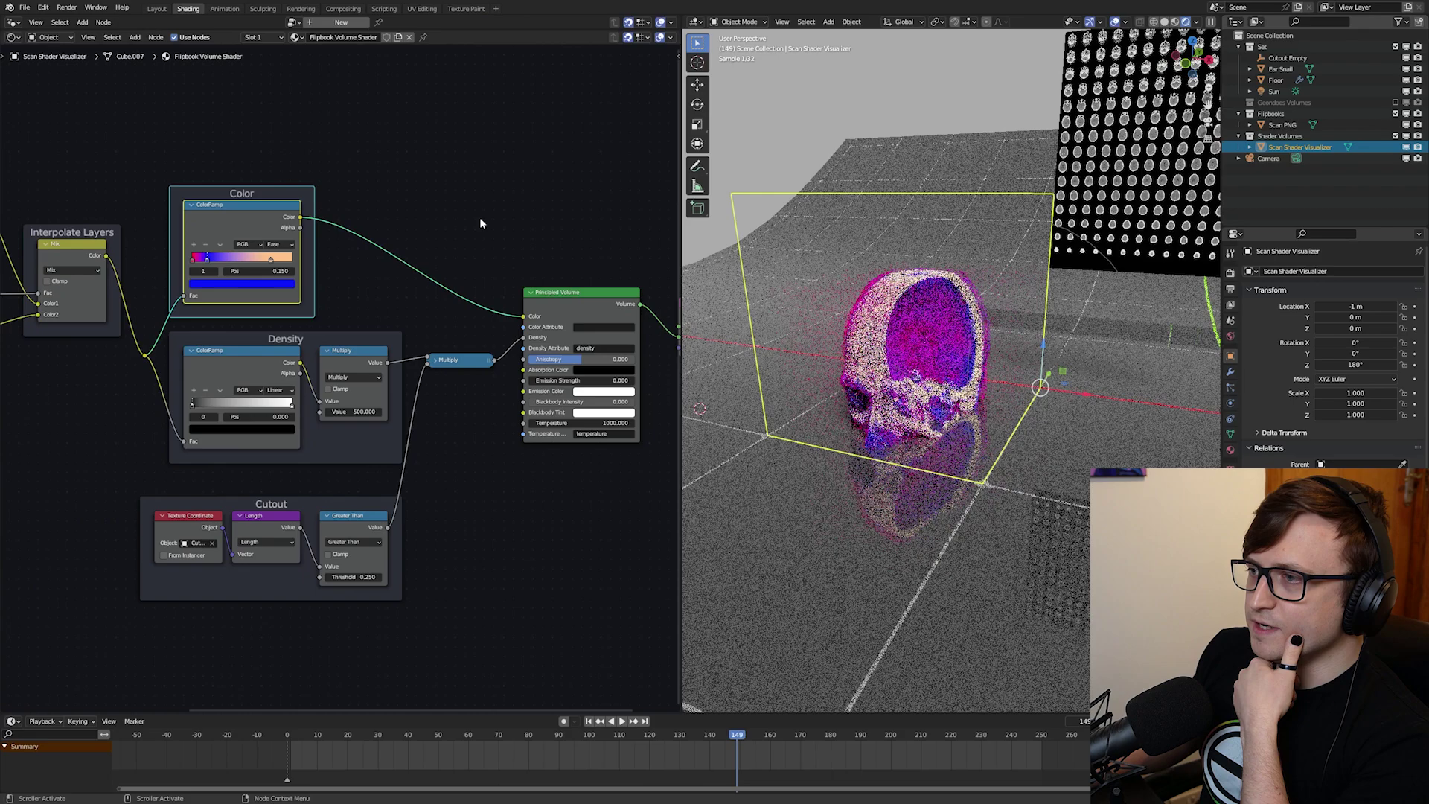
{"action": "left_click", "coordinate": [480, 223]}
- Open the Layer Stacking V2 node group in the Flipbook Volume Shader and examine its Slice Stacker 1 and Slice Stacker 2 frames
{"action": "middle_click_drag", "start_coordinate": [316, 284], "coordinate": [452, 246]}
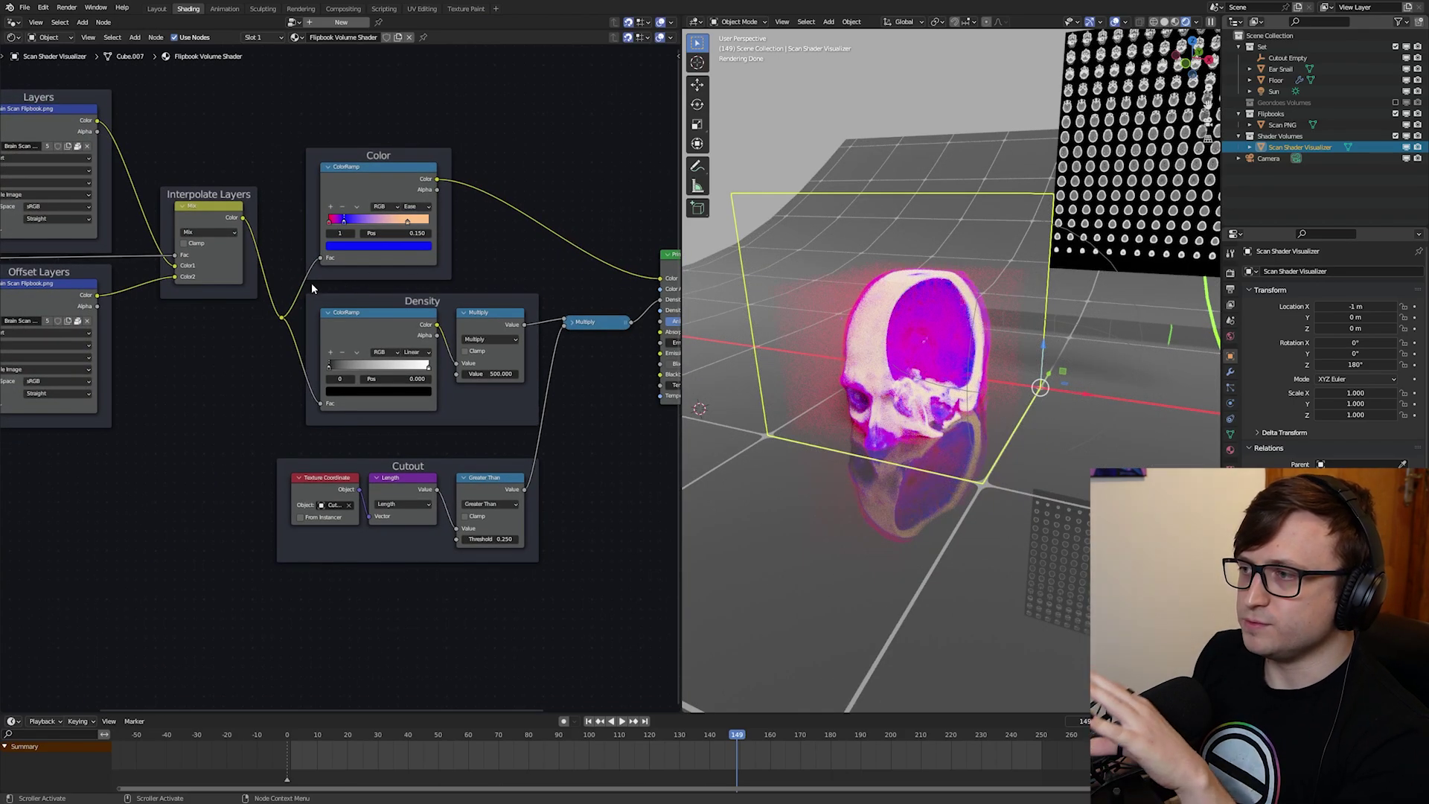
{"action": "middle_click_drag", "start_coordinate": [312, 284], "coordinate": [595, 322]}
{"action": "middle_click_drag", "start_coordinate": [201, 298], "coordinate": [370, 335]}
{"action": "scroll", "coordinate": [367, 331], "scroll_direction": "up", "scroll_amount": 2}
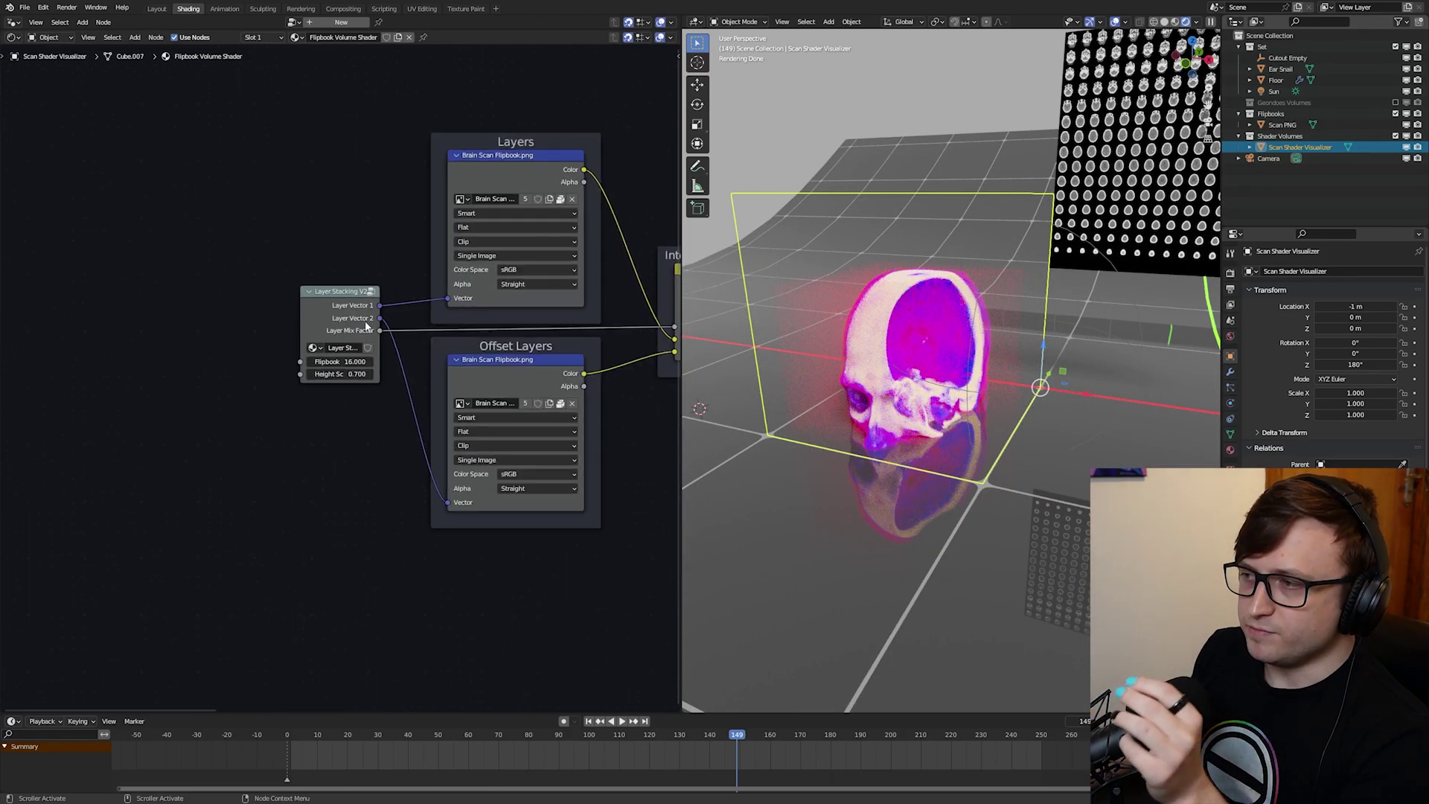
{"action": "scroll", "coordinate": [366, 326], "scroll_direction": "up", "scroll_amount": 2}
{"action": "middle_click_drag", "start_coordinate": [372, 264], "coordinate": [332, 316]}
{"action": "left_click_drag", "start_coordinate": [337, 314], "coordinate": [304, 315]}
{"action": "key", "text": "Tab"}
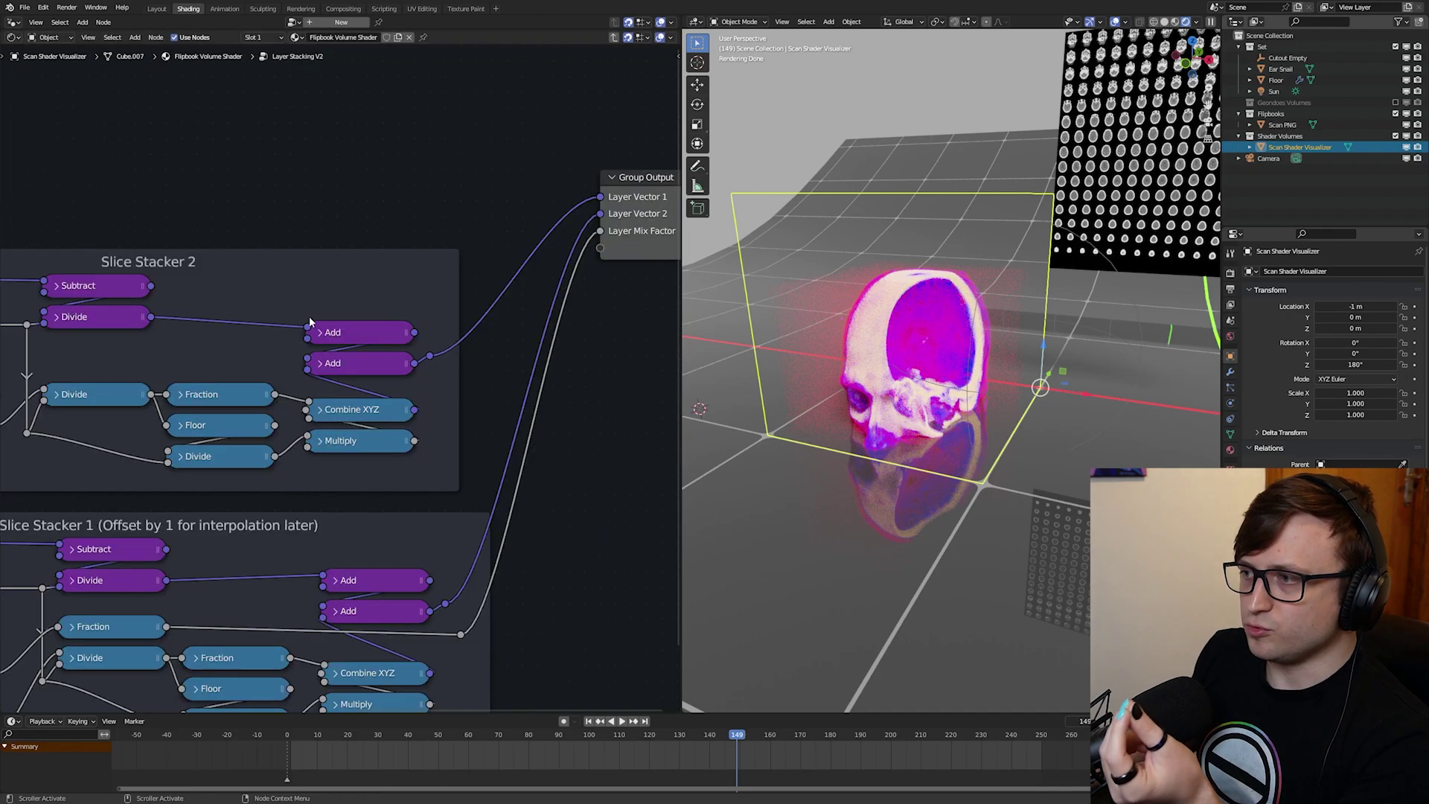
{"action": "scroll", "coordinate": [309, 321], "scroll_direction": "down", "scroll_amount": 8}
{"action": "middle_click_drag", "start_coordinate": [275, 391], "coordinate": [469, 348]}
{"action": "scroll", "coordinate": [470, 348], "scroll_direction": "up", "scroll_amount": 3}
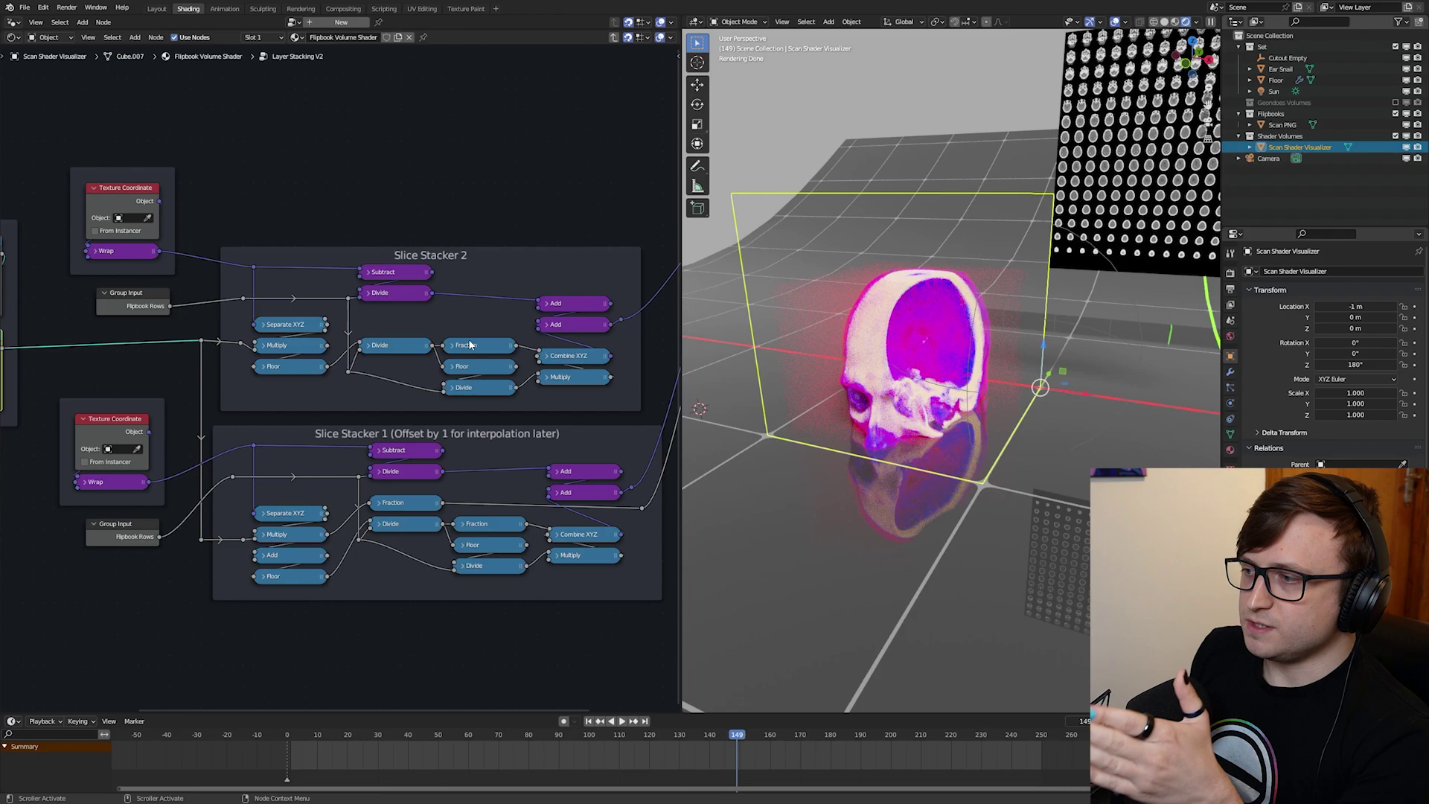
{"action": "middle_click_drag", "start_coordinate": [428, 350], "coordinate": [384, 324]}
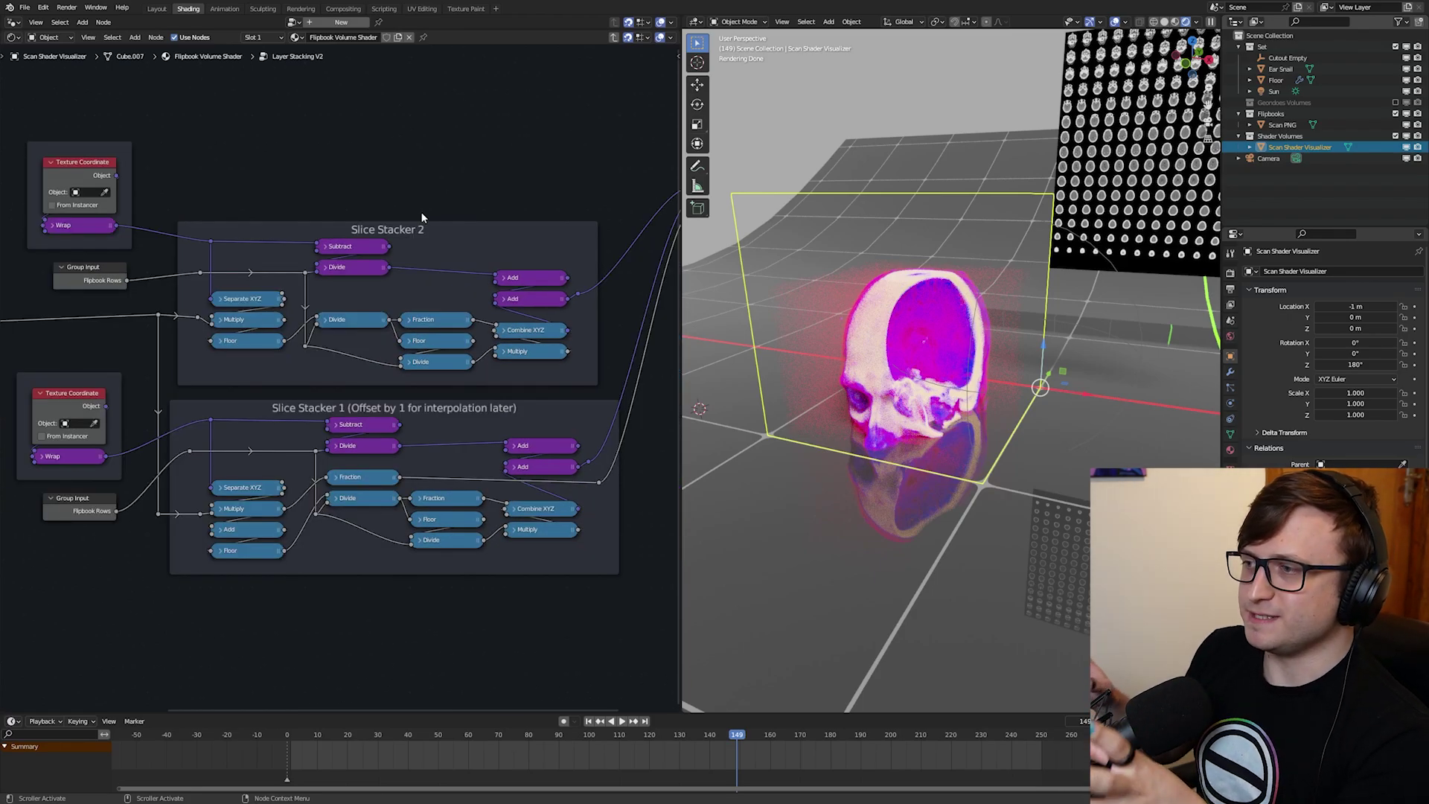
- Return to the parent material and draw an annotation arrow pointing at the image field of the Layers texture node
{"action": "key", "text": "Tab"}
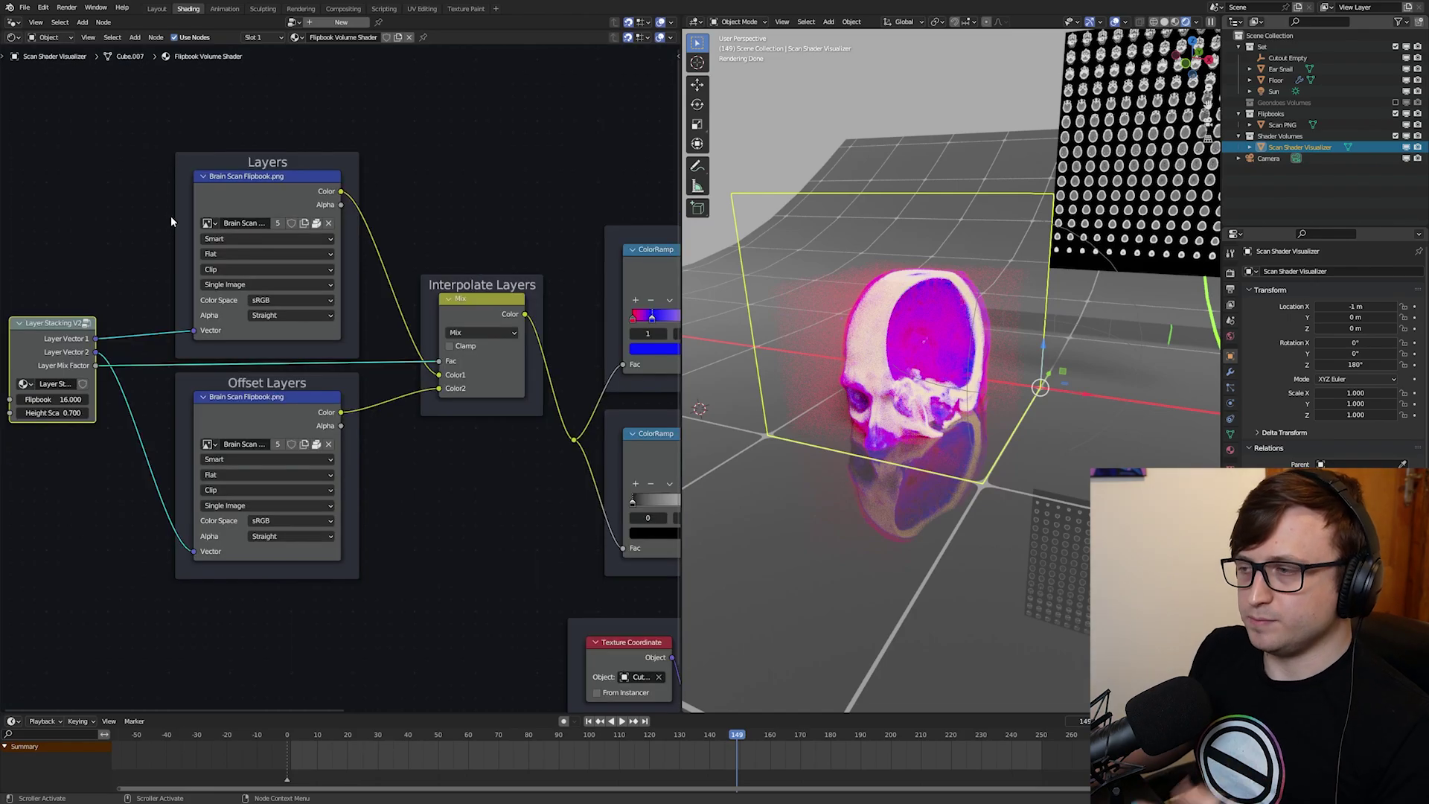
{"action": "mouse_move", "coordinate": [167, 205]}
{"action": "left_mouse_down"}
{"action": "mouse_move", "coordinate": [188, 224]}
{"action": "mouse_move", "coordinate": [167, 237]}
{"action": "mouse_move", "coordinate": [129, 227]}
{"action": "left_mouse_up"}
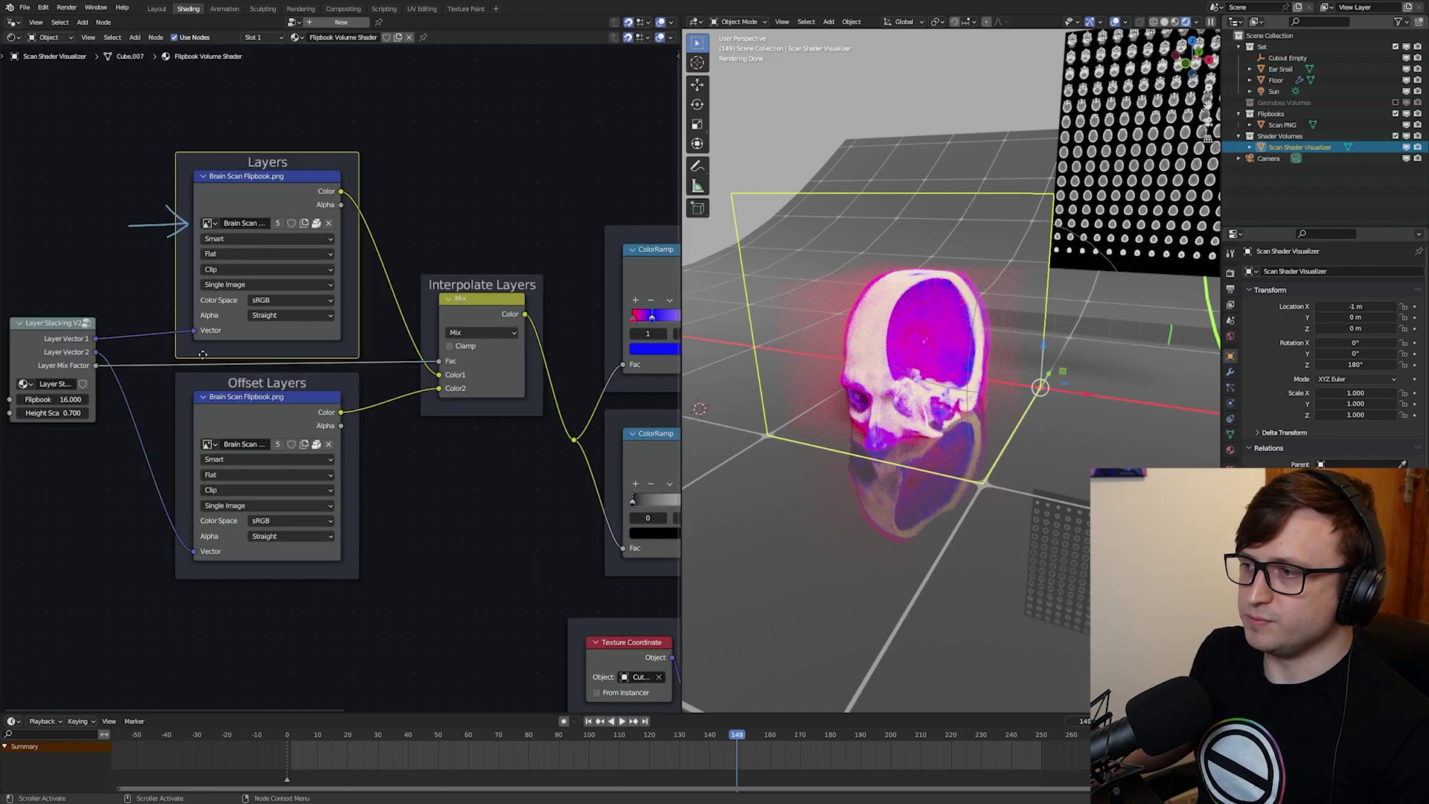
- Examine the Color, Density and Cutout node frames alongside the rendered skull volume
{"action": "scroll", "coordinate": [514, 439], "scroll_direction": "down", "scroll_amount": 3}
{"action": "middle_click_drag", "start_coordinate": [514, 439], "coordinate": [156, 367]}
{"action": "scroll", "coordinate": [233, 386], "scroll_direction": "up", "scroll_amount": 1}
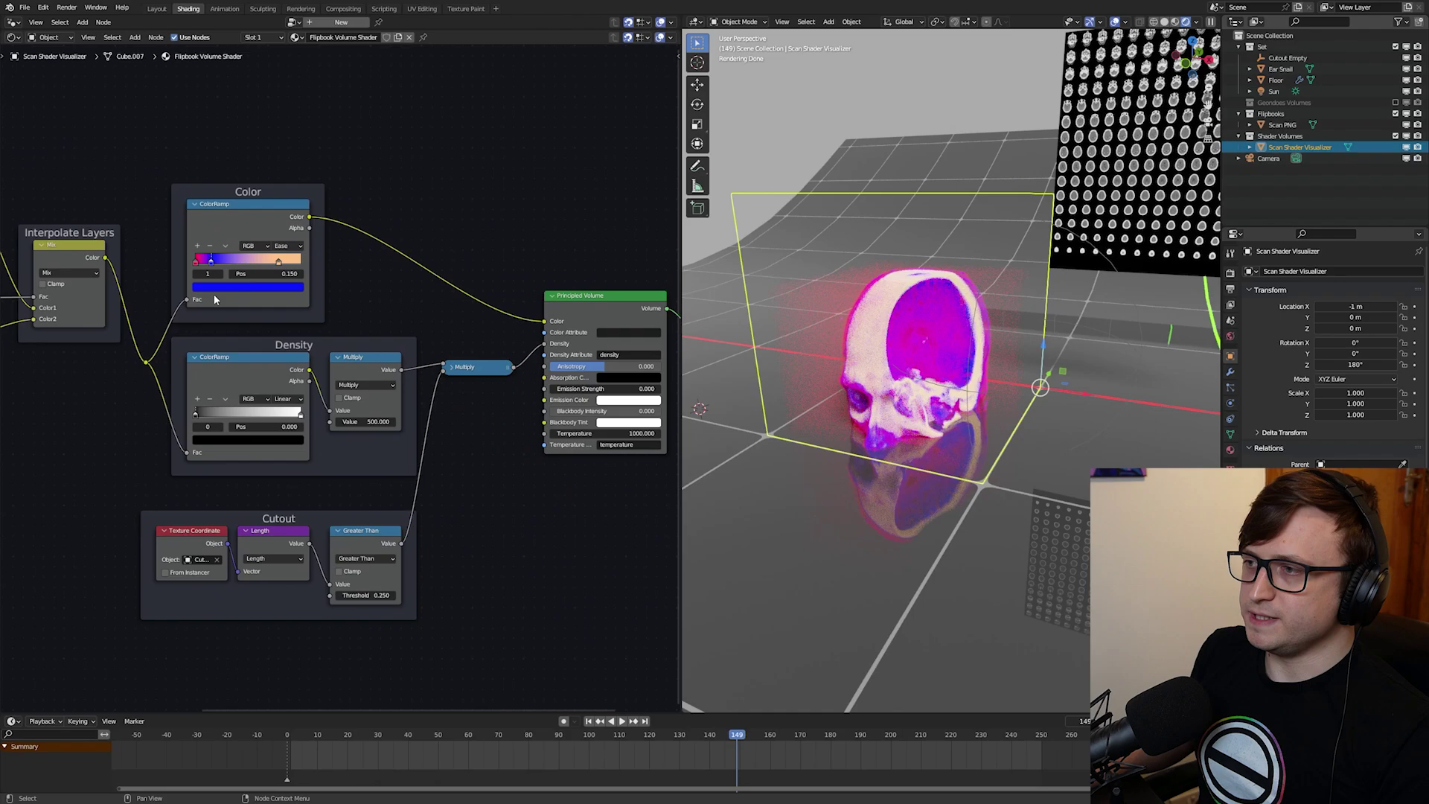
{"action": "middle_click_drag", "start_coordinate": [904, 383], "coordinate": [935, 391]}
{"action": "scroll", "coordinate": [881, 386], "scroll_direction": "up", "scroll_amount": 1}
{"action": "scroll", "coordinate": [936, 391], "scroll_direction": "up", "scroll_amount": 1}
{"action": "scroll", "coordinate": [935, 390], "scroll_direction": "up", "scroll_amount": 2}
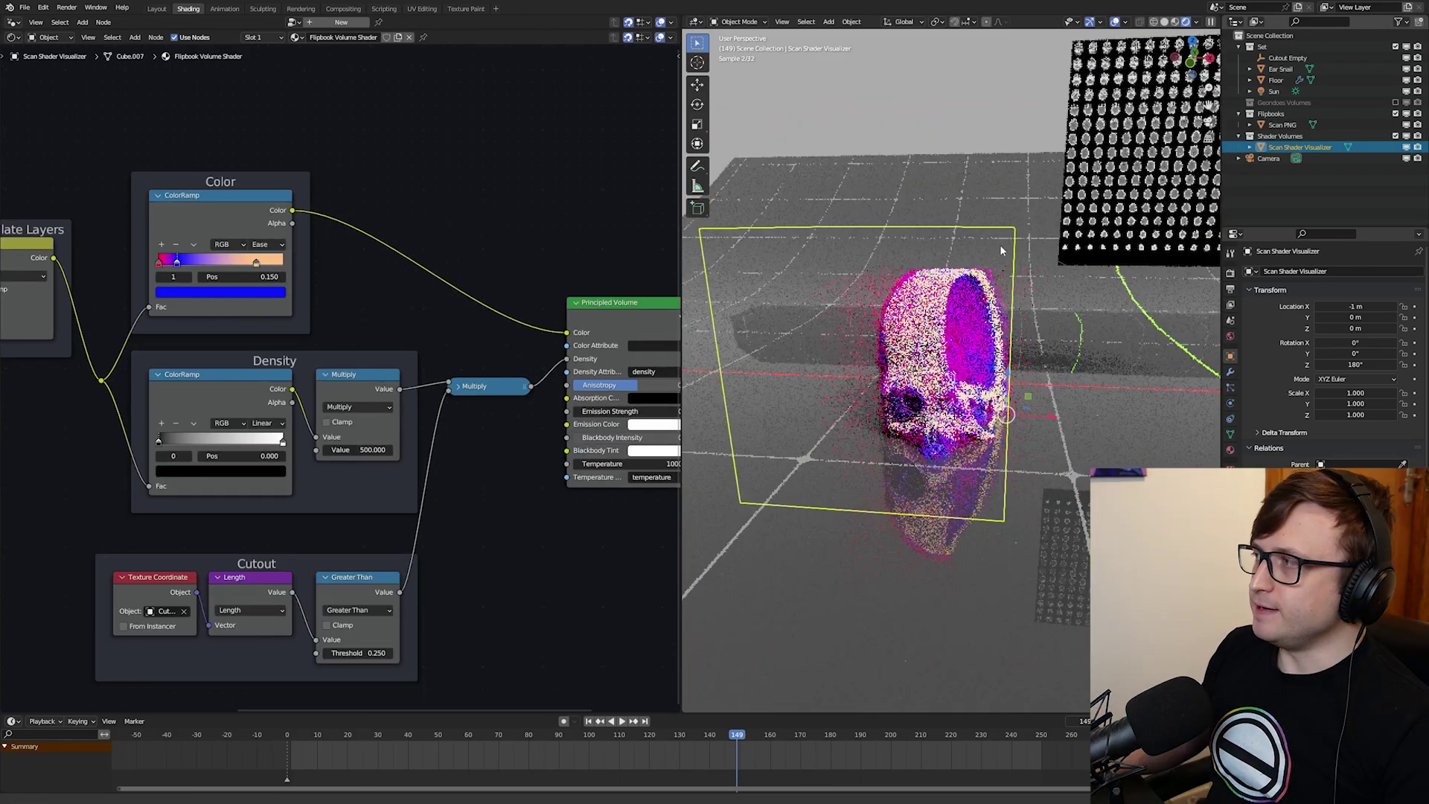
{"action": "middle_click_drag", "start_coordinate": [915, 417], "coordinate": [943, 394]}
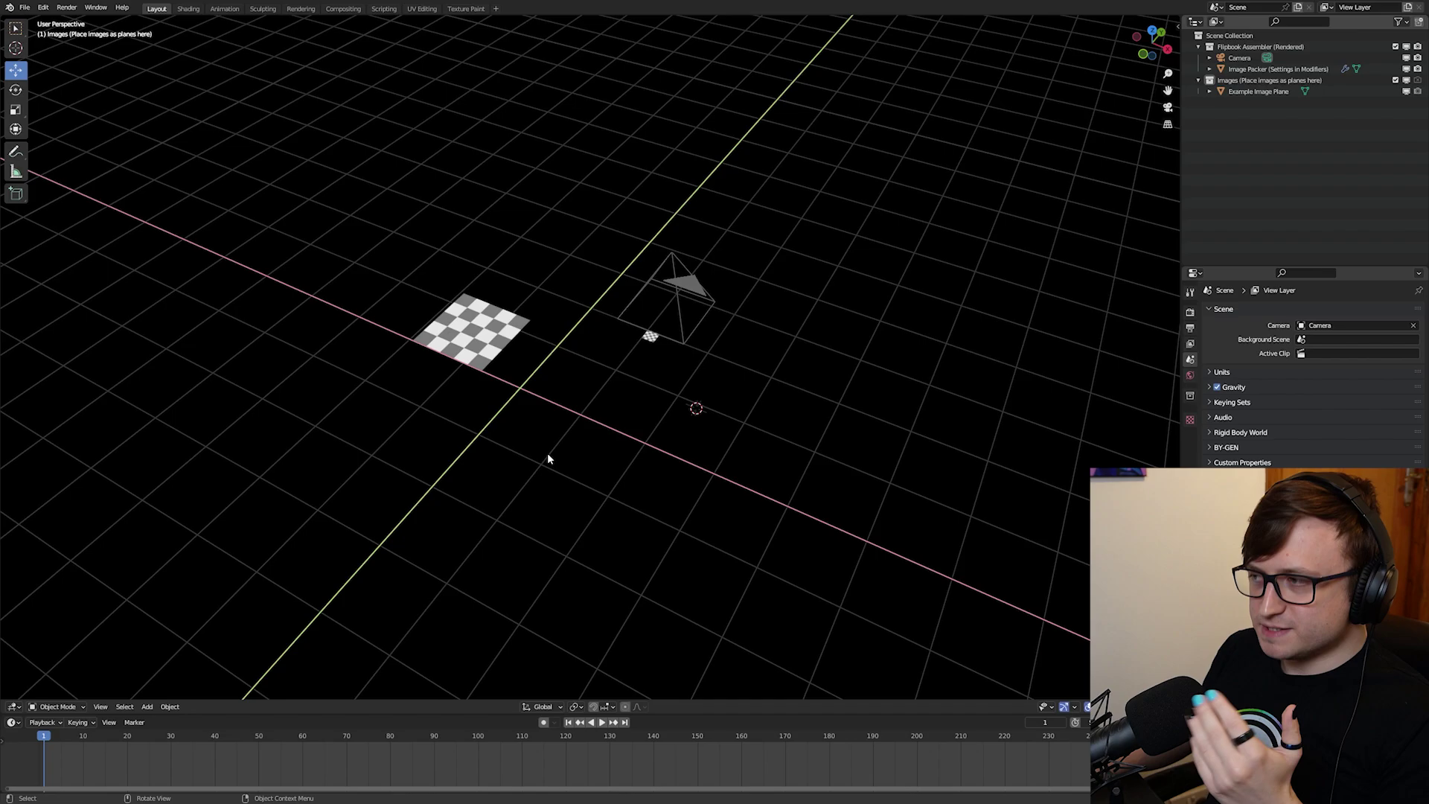
- Select the camera in the flipbook assembler scene and look through it at the packed image area
{"action": "middle_click_drag", "start_coordinate": [548, 454], "coordinate": [586, 454]}
{"action": "left_click", "coordinate": [695, 352]}
{"action": "middle_click_drag", "start_coordinate": [693, 351], "coordinate": [708, 370]}
{"action": "key", "text": "KP_0"}
{"action": "scroll", "coordinate": [514, 351], "scroll_direction": "up", "scroll_amount": 4}
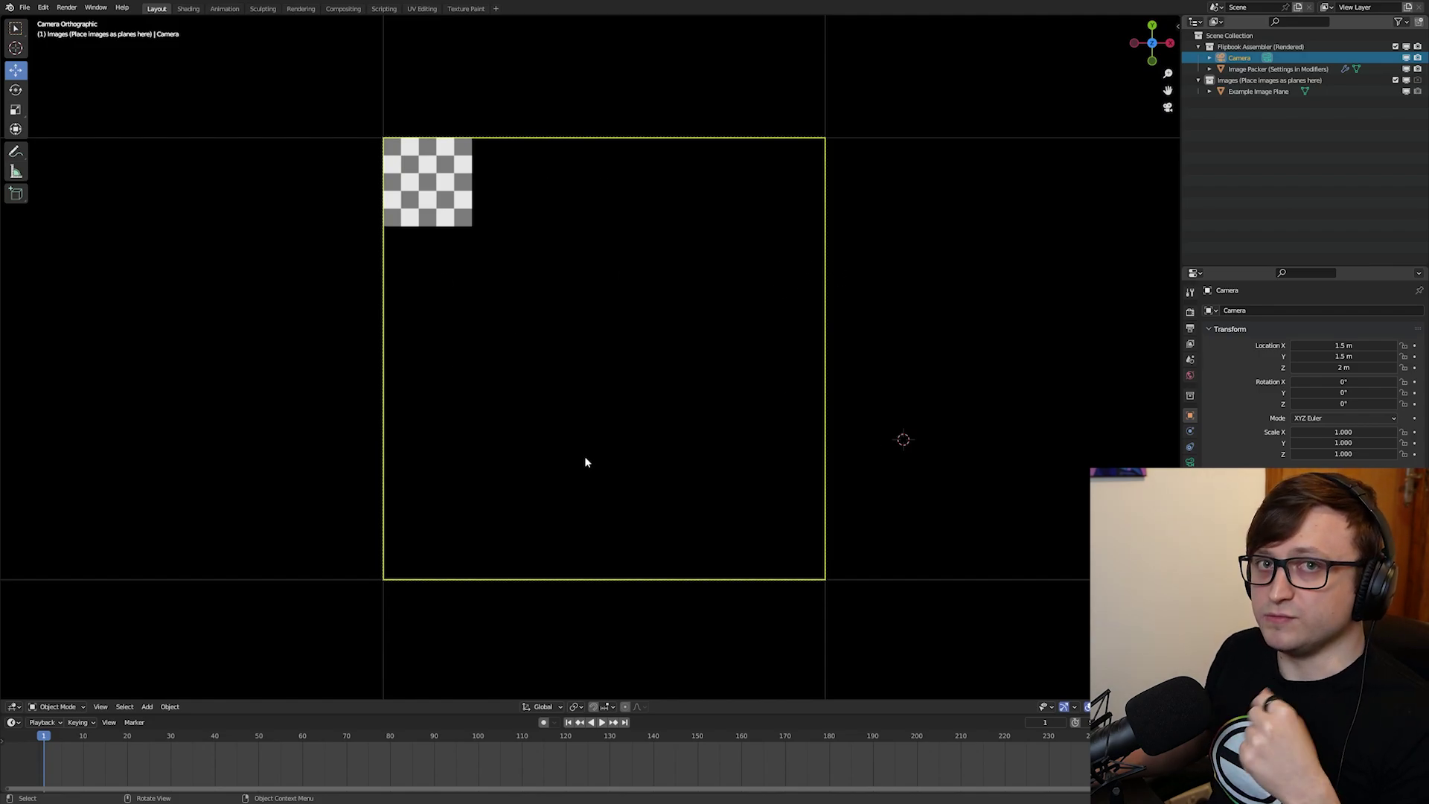
- Make the Images collection active and select the Example Image Plane inside it
{"action": "middle_click_drag", "start_coordinate": [614, 402], "coordinate": [536, 333]}
{"action": "left_click", "coordinate": [534, 329]}
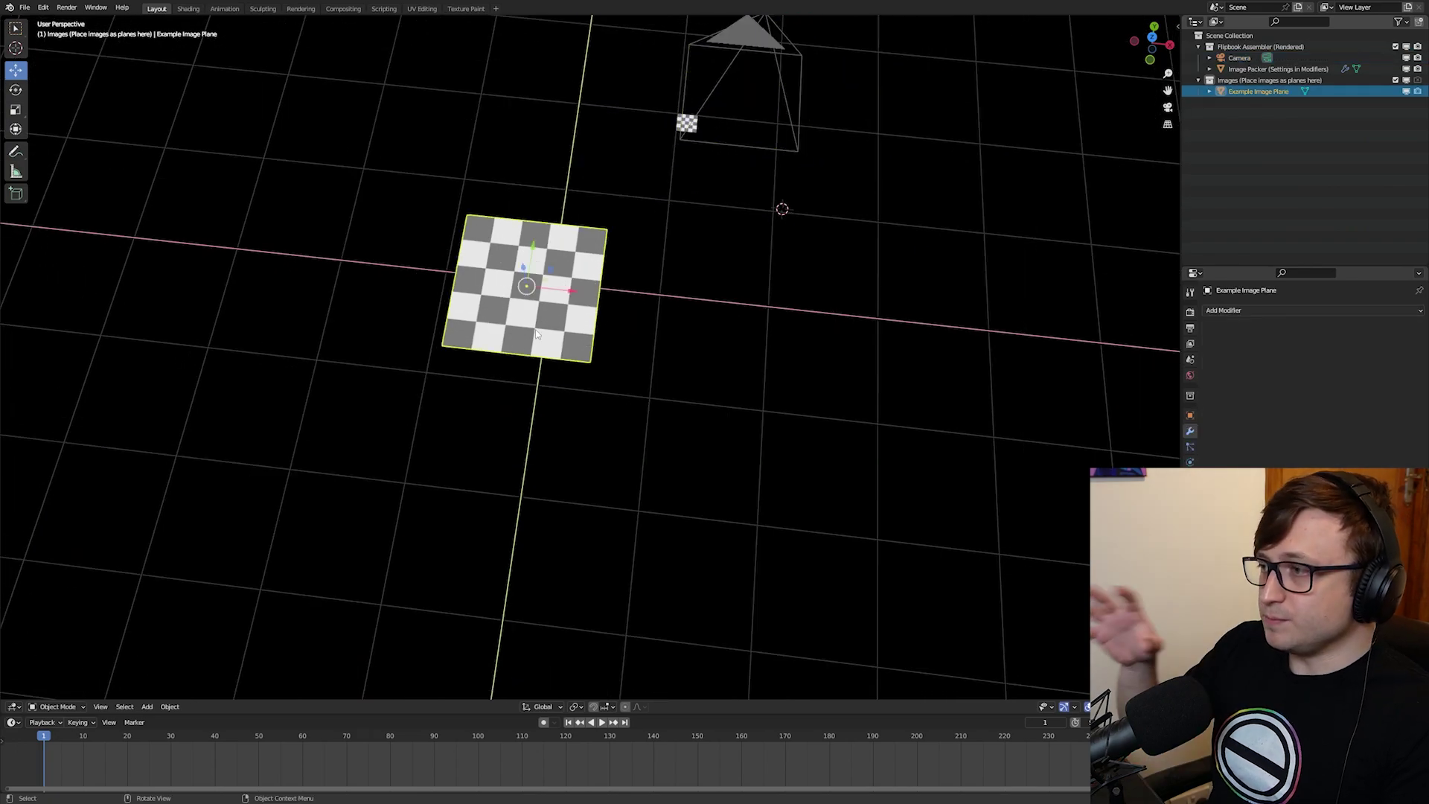
{"action": "left_click", "coordinate": [1261, 80]}
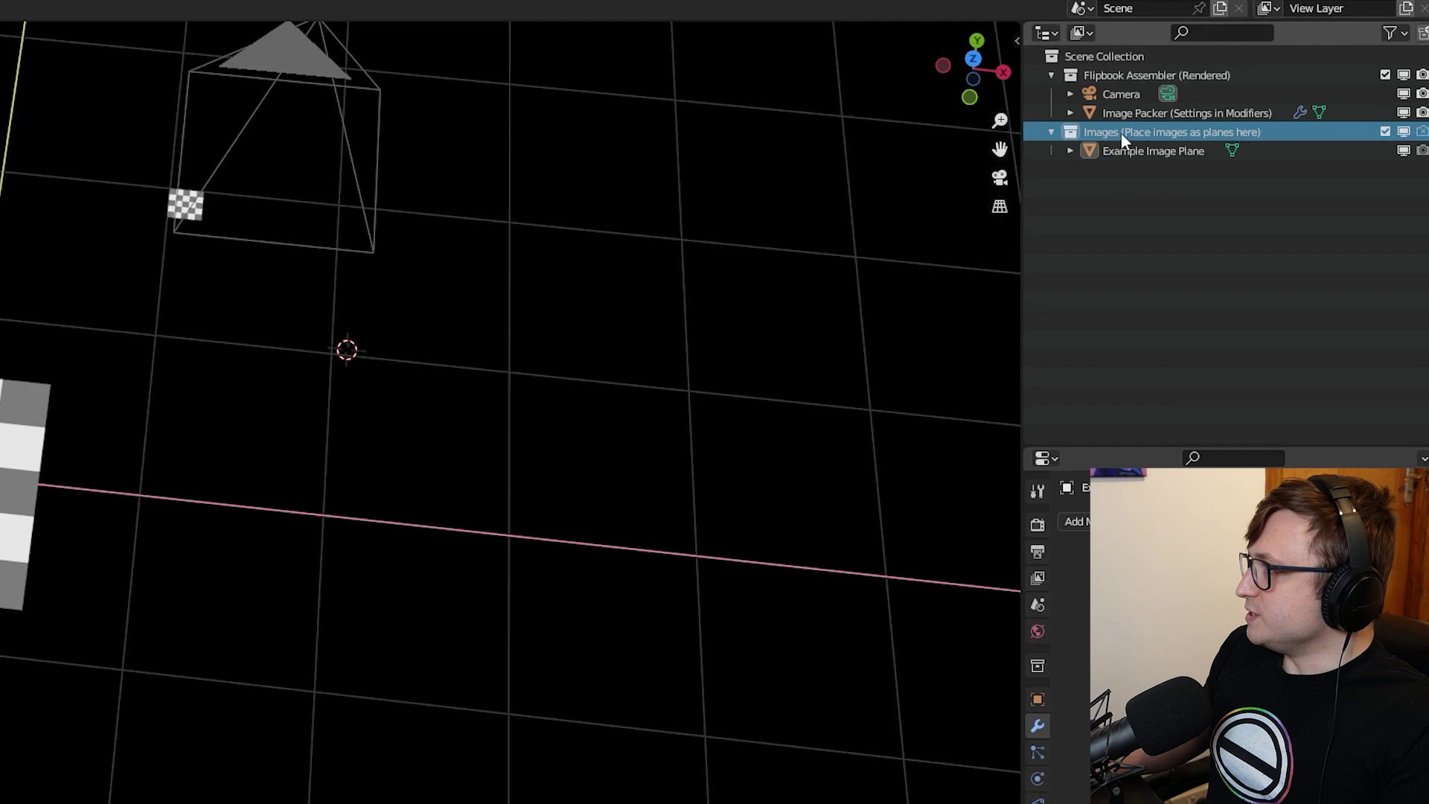
{"action": "left_click", "coordinate": [26, 491]}
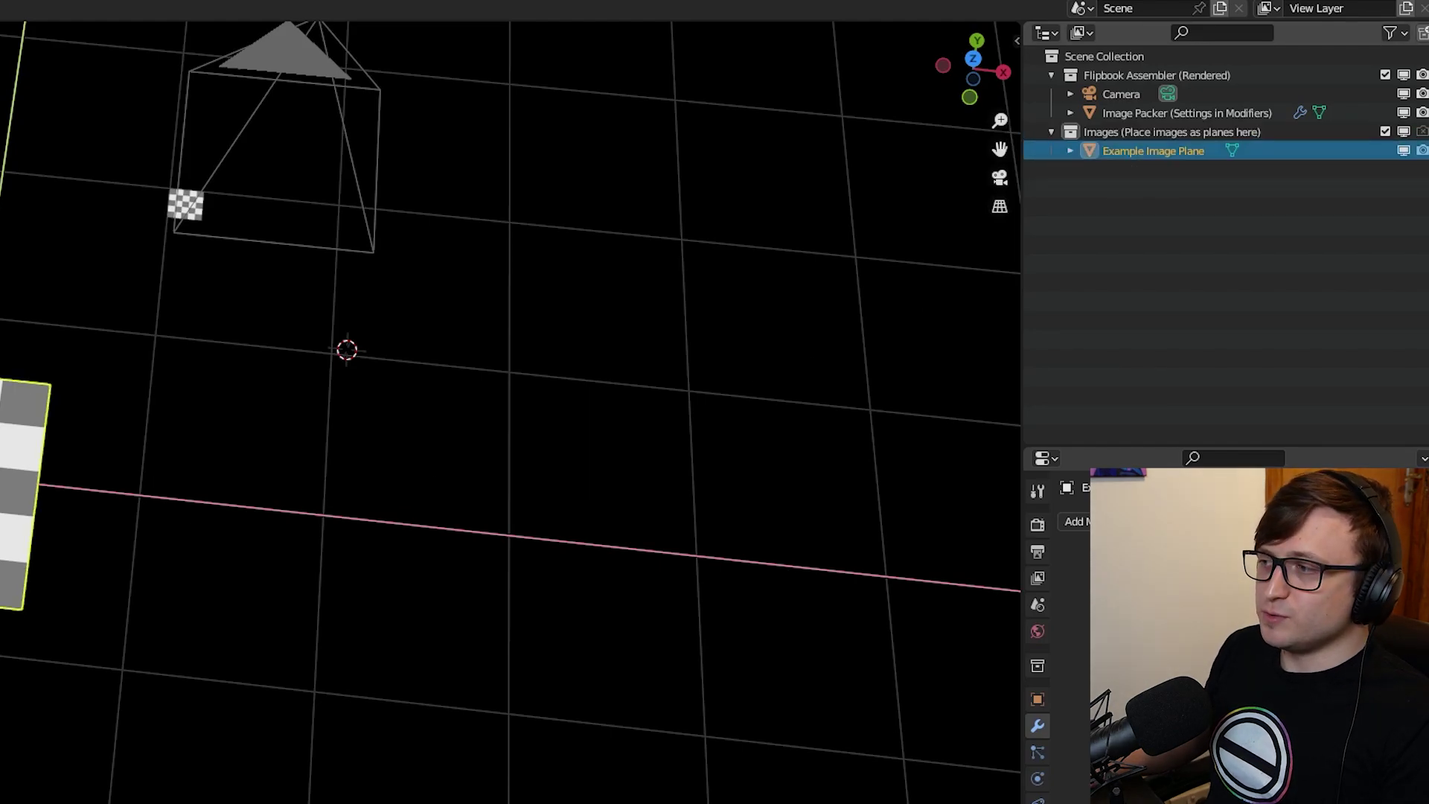
- Duplicate the Example Image Plane three times and spread copies out in a row along the X axis
{"action": "middle_click_drag", "start_coordinate": [92, 532], "coordinate": [19, 566]}
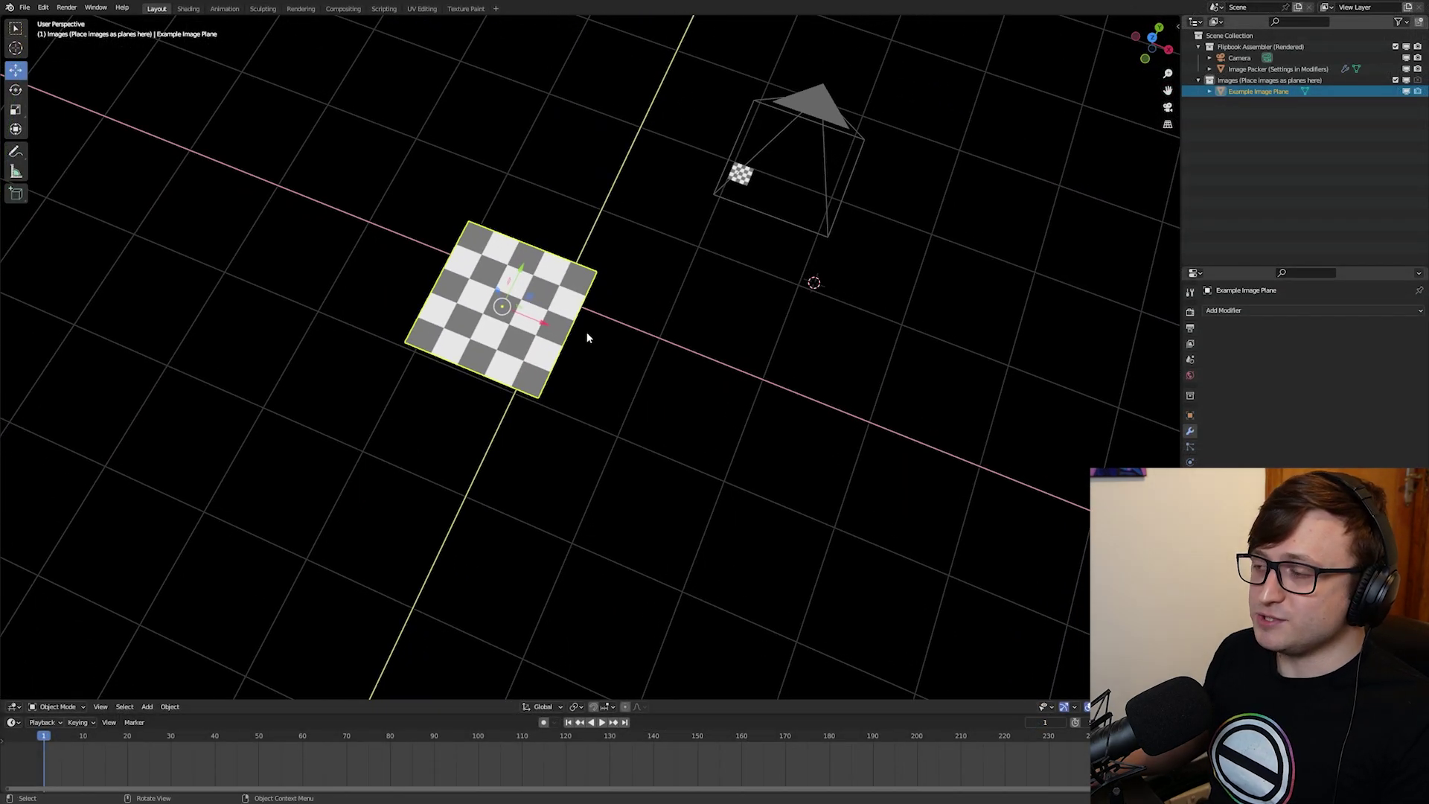
{"action": "key", "text": "shift+d"}
{"action": "right_click", "coordinate": [555, 340]}
{"action": "left_click_drag", "start_coordinate": [538, 328], "coordinate": [881, 454]}
{"action": "key", "text": "shift+d"}
{"action": "right_click", "coordinate": [705, 380]}
{"action": "key", "text": "shift+d"}
{"action": "right_click", "coordinate": [882, 449]}
{"action": "middle_click_drag", "start_coordinate": [884, 449], "coordinate": [665, 285]}
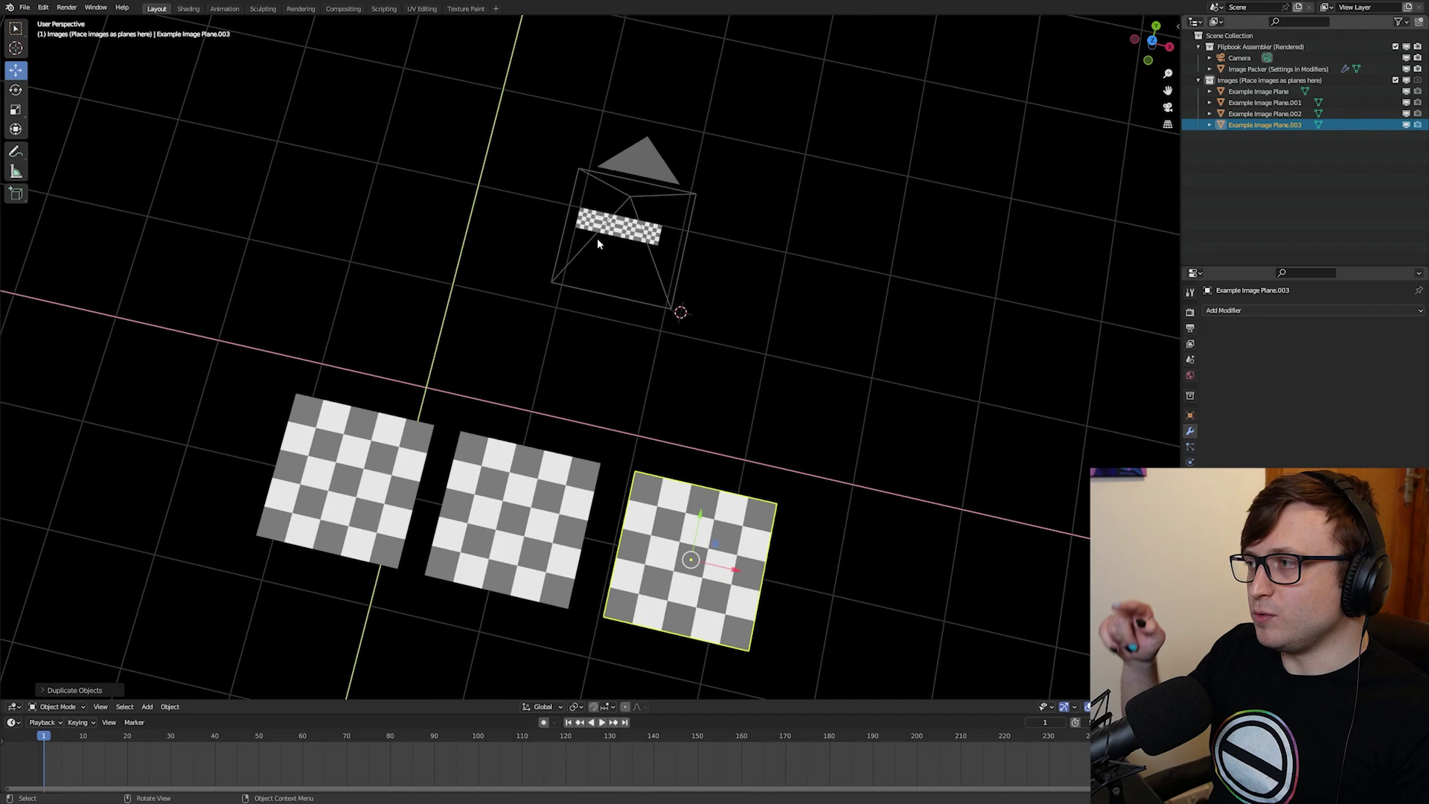
- Check the packed row of images through the camera, and add the middle image plane to the selection
{"action": "key", "text": "KP_0"}
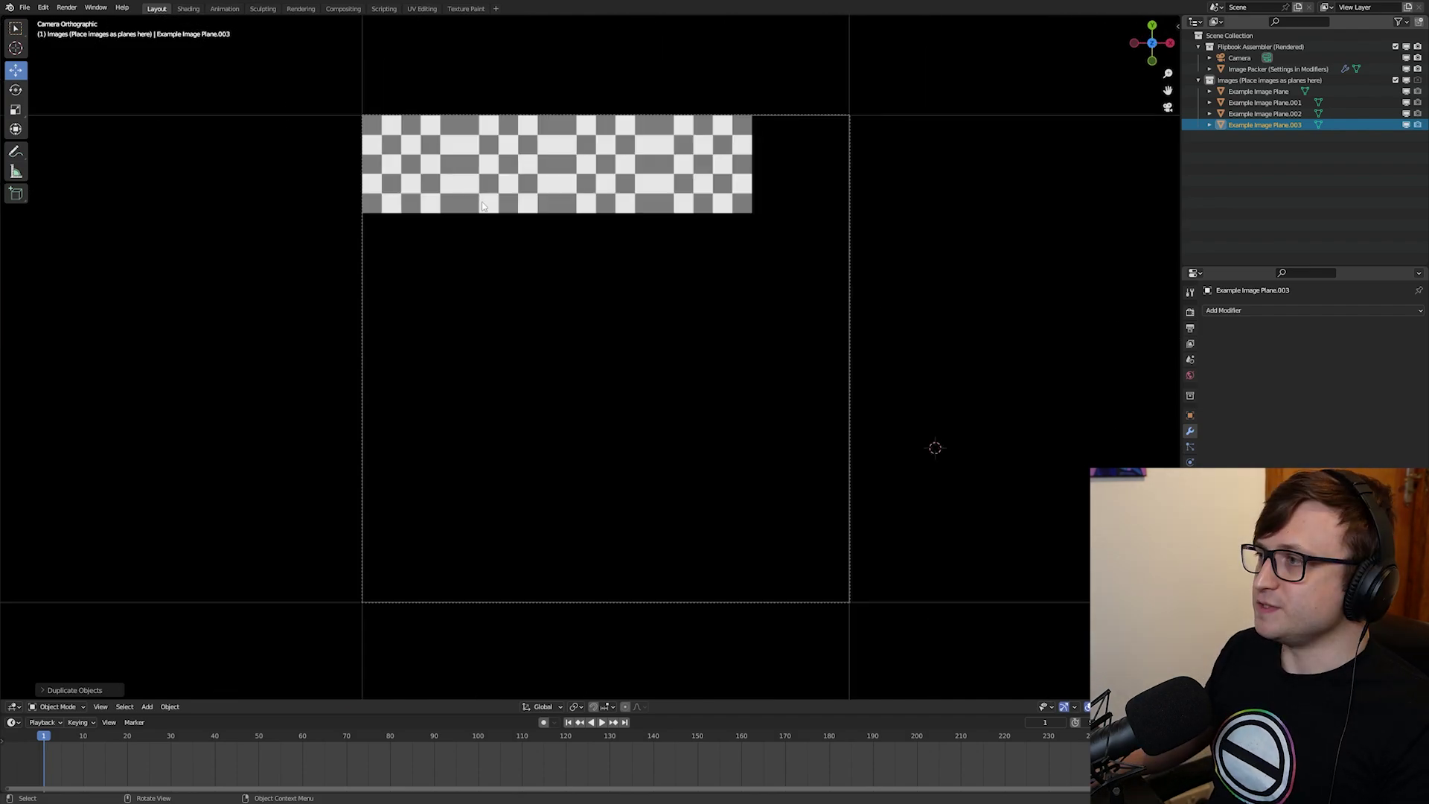
{"action": "middle_click_drag", "start_coordinate": [491, 236], "coordinate": [600, 382]}
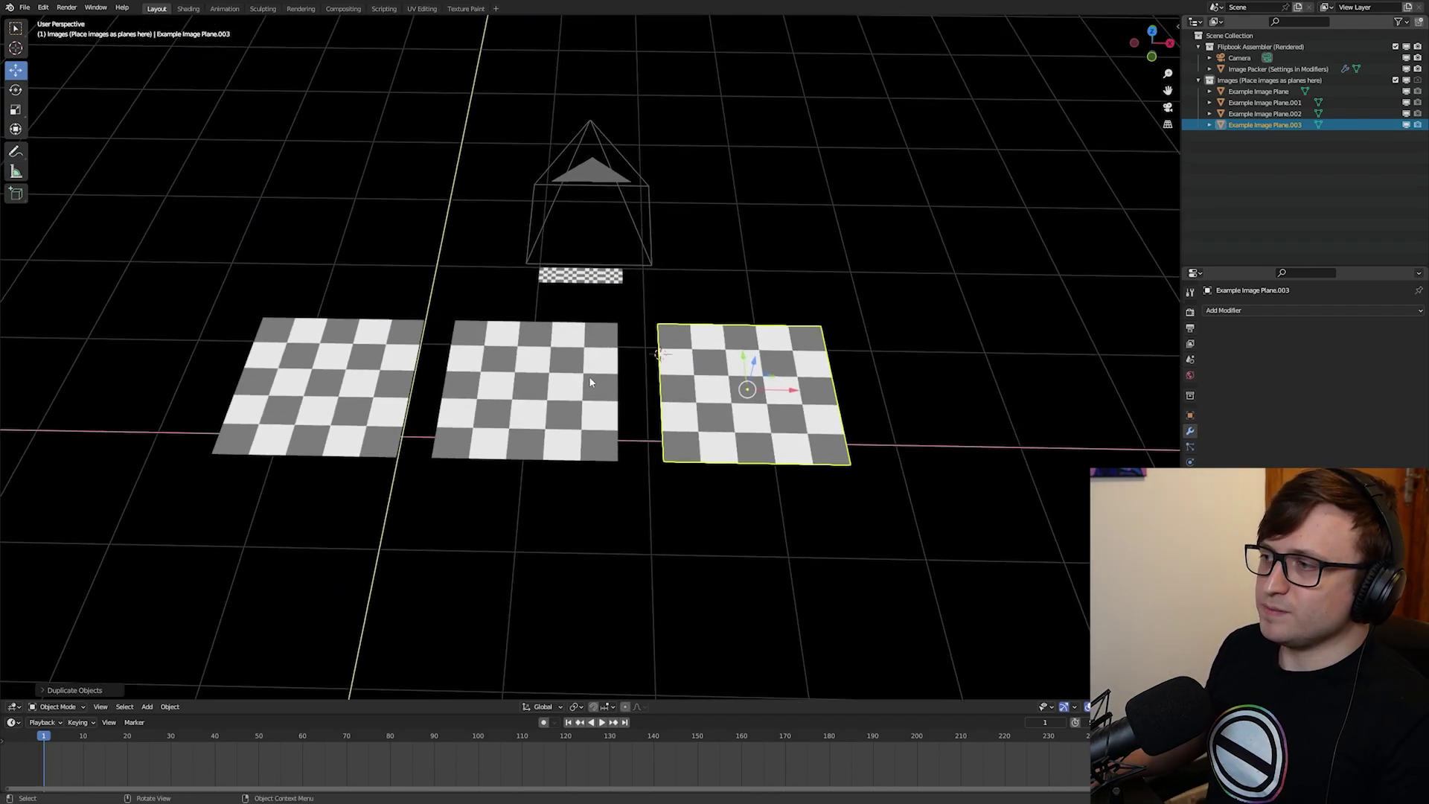
{"action": "left_click", "coordinate": [589, 382], "text": "shift"}
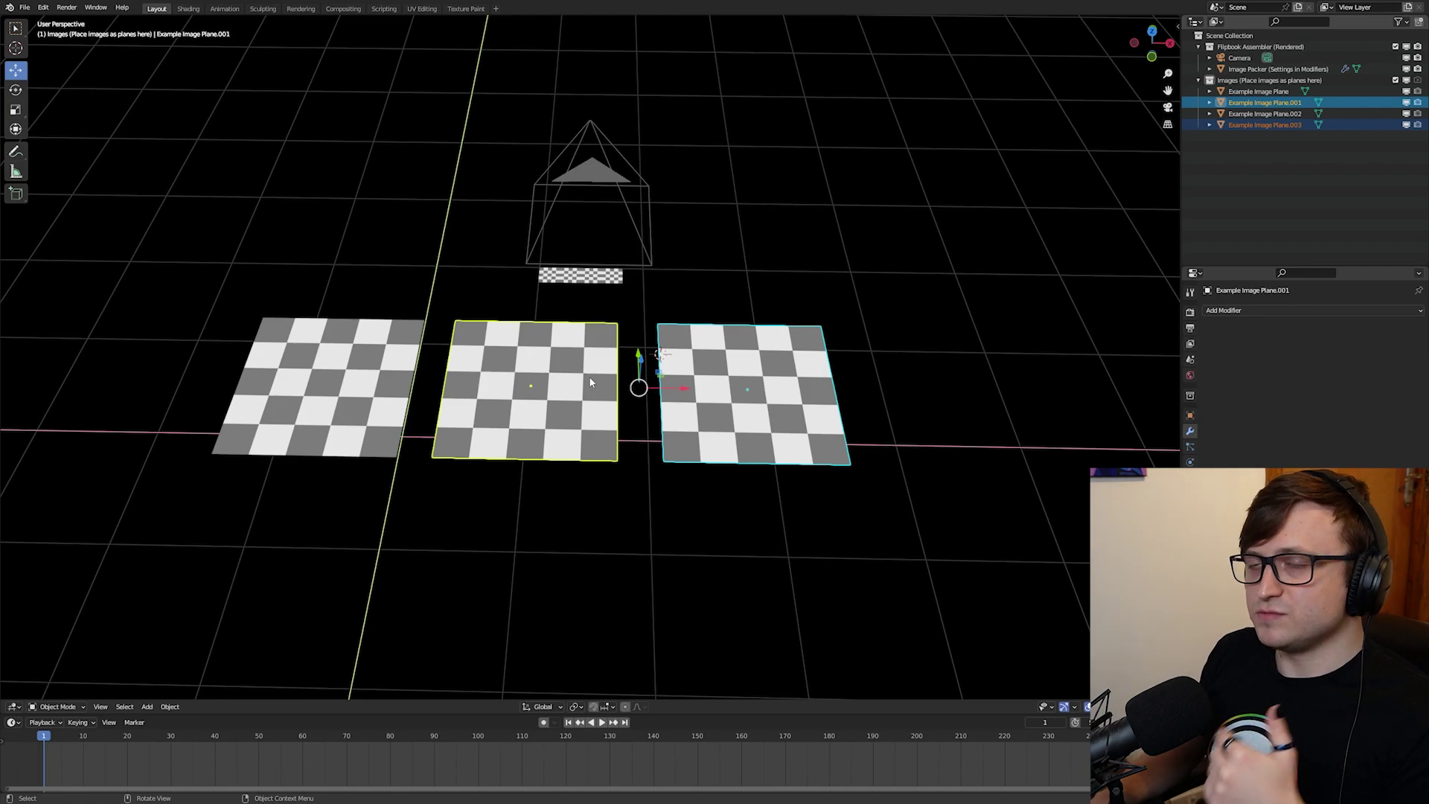
- Delete the example image planes and check the Import Images as Planes add-on in the preferences
{"action": "key", "text": "Delete"}
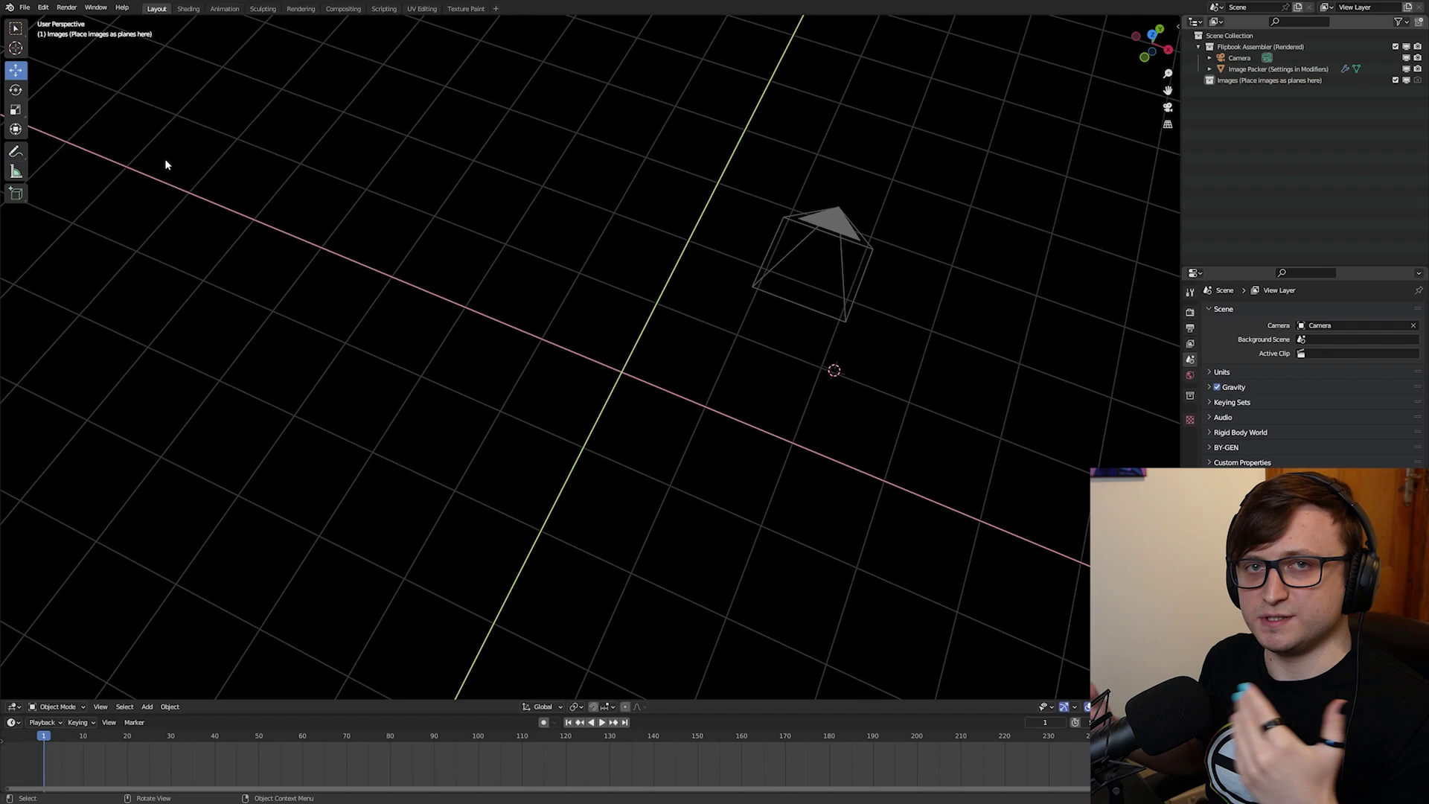
{"action": "left_click", "coordinate": [43, 7]}
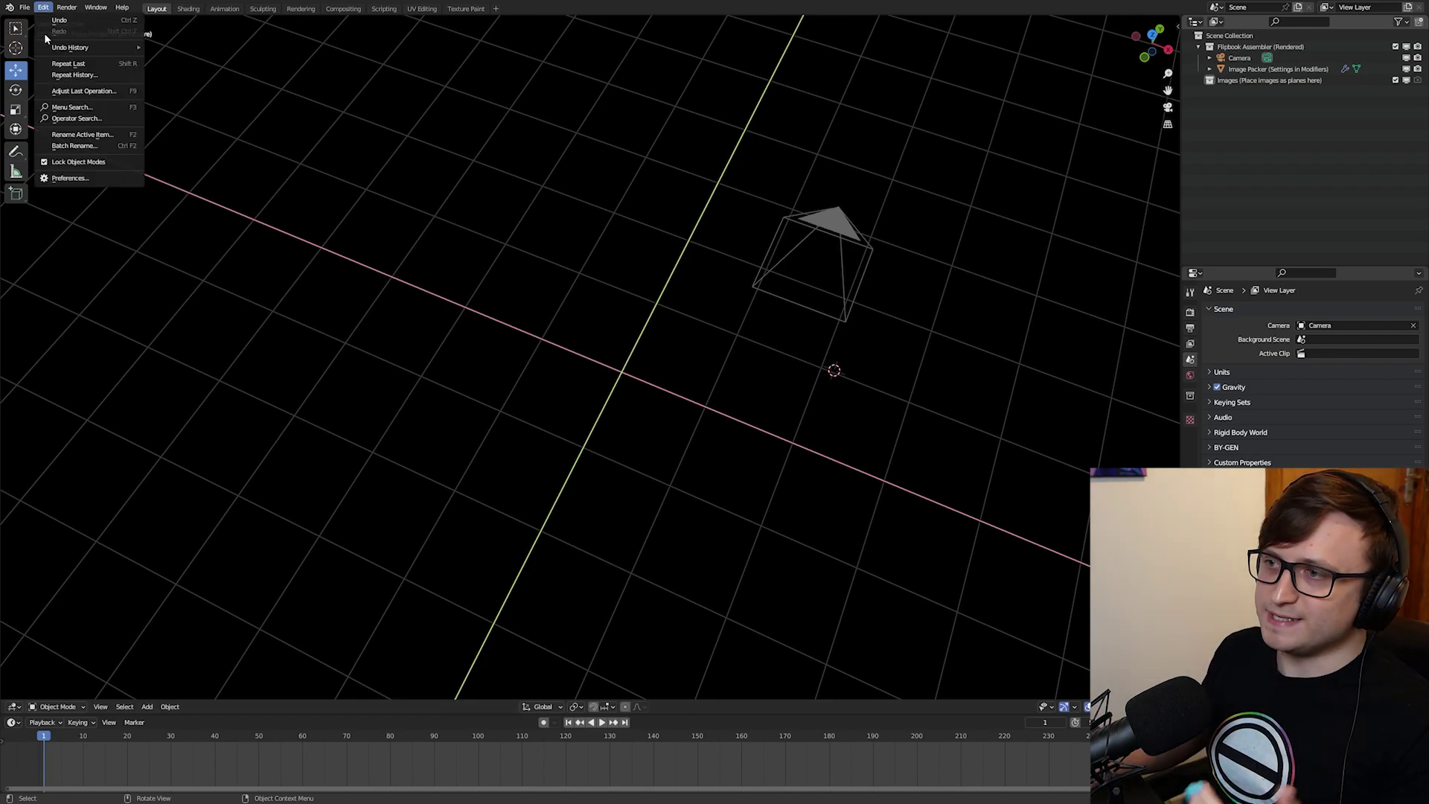
{"action": "left_click", "coordinate": [83, 177]}
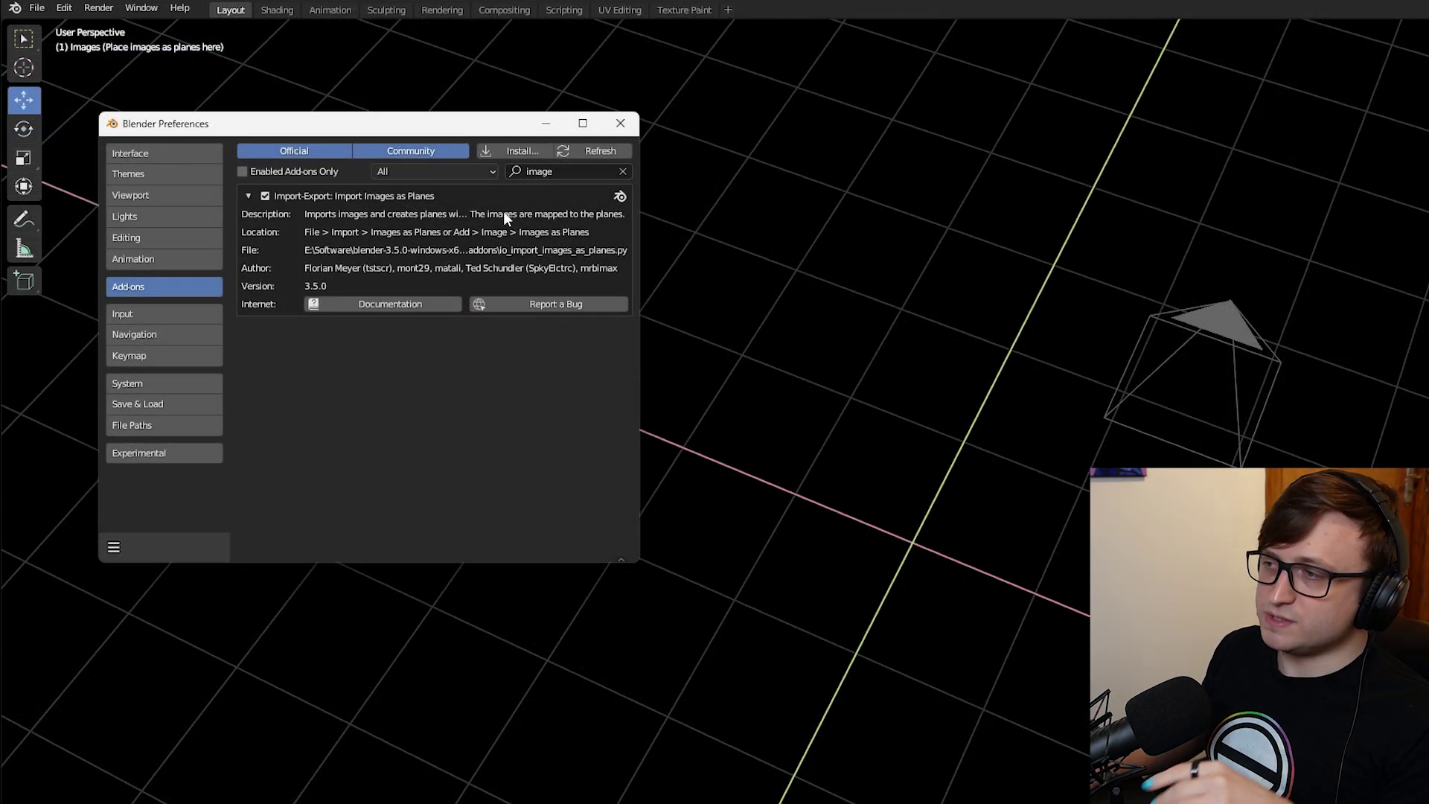
{"action": "left_click", "coordinate": [426, 198]}
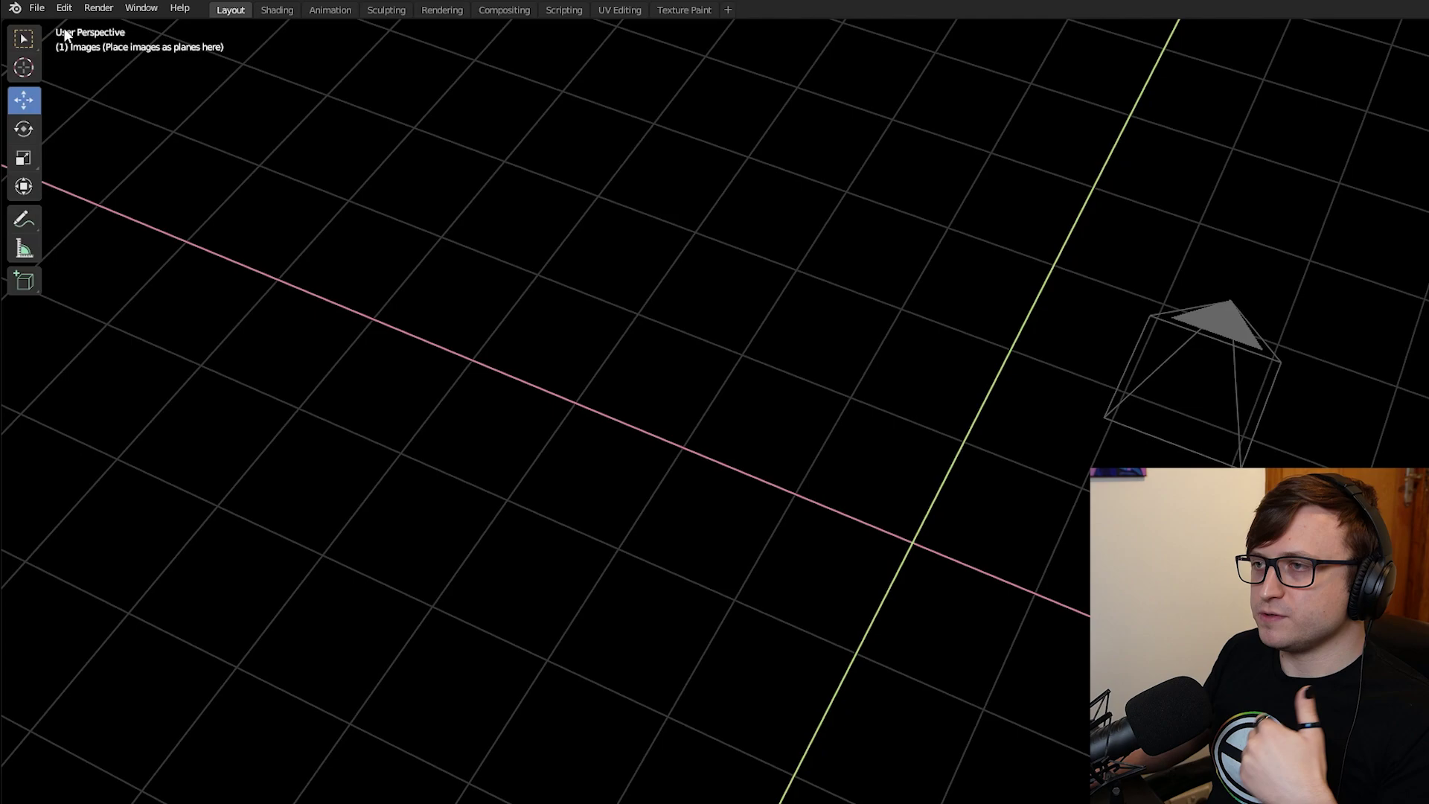
- Start importing images as planes and browse to the [201] MR T2W_TSE scan folder
{"action": "left_click", "coordinate": [24, 7]}
{"action": "mouse_move", "coordinate": [90, 158]}
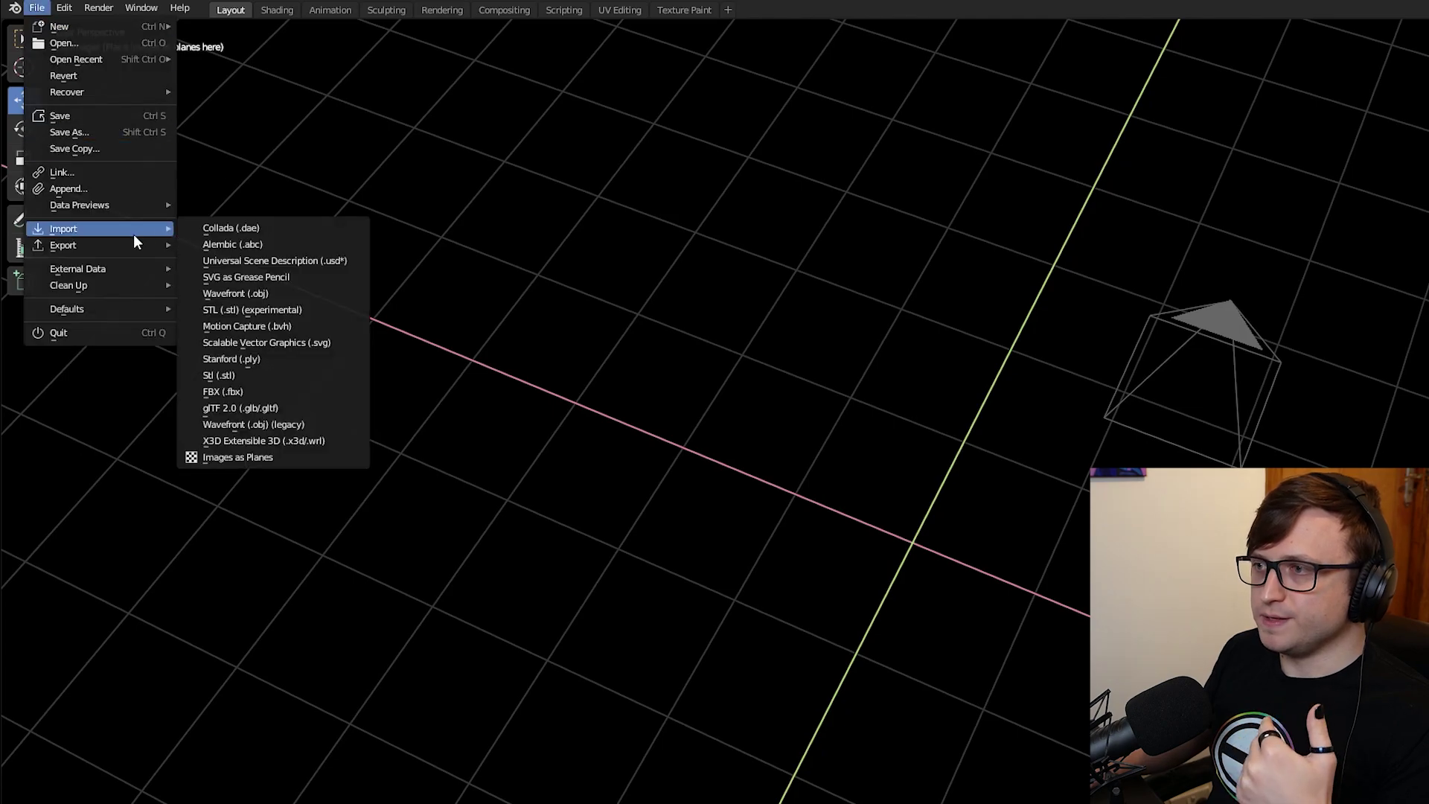
{"action": "left_click", "coordinate": [292, 457]}
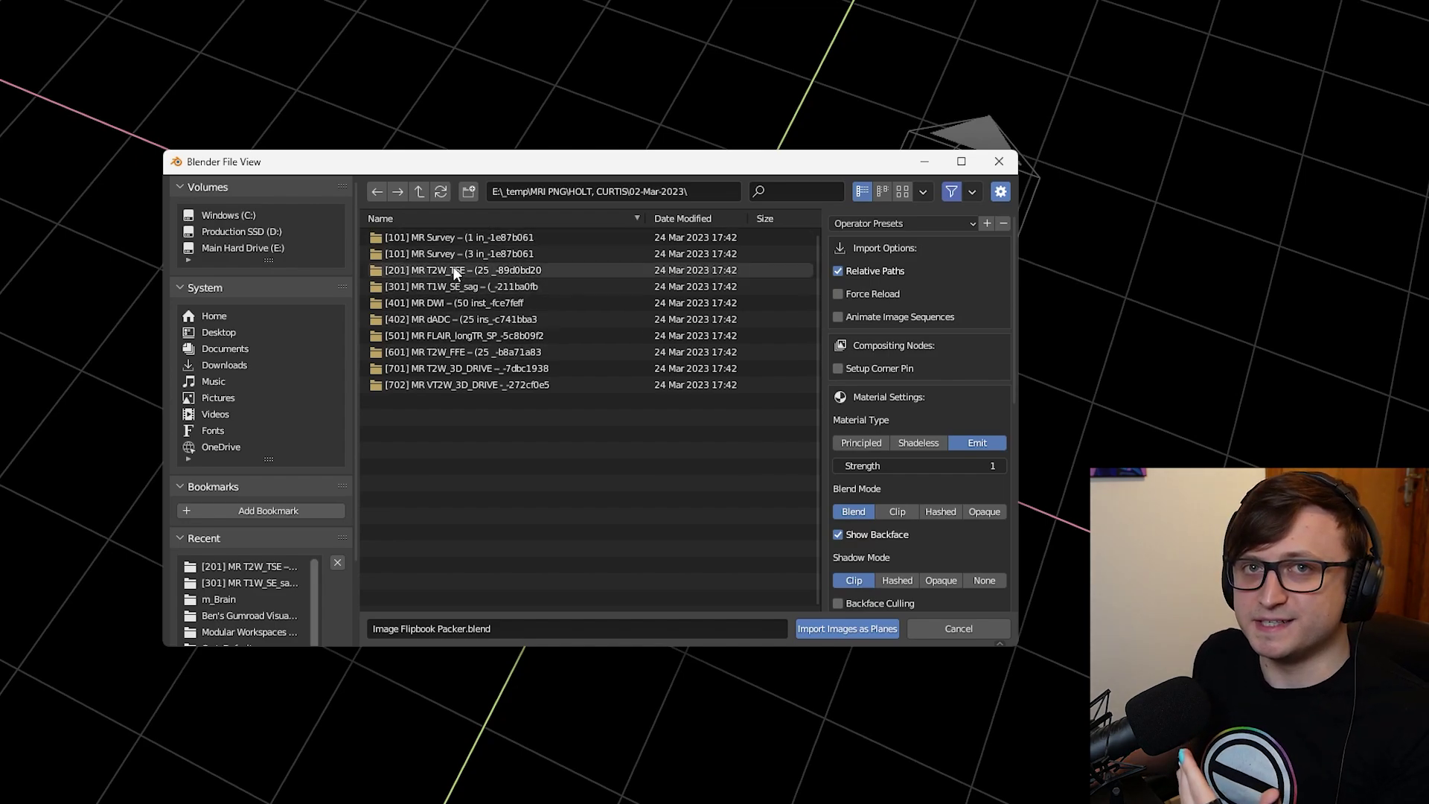
{"action": "left_click", "coordinate": [517, 320]}
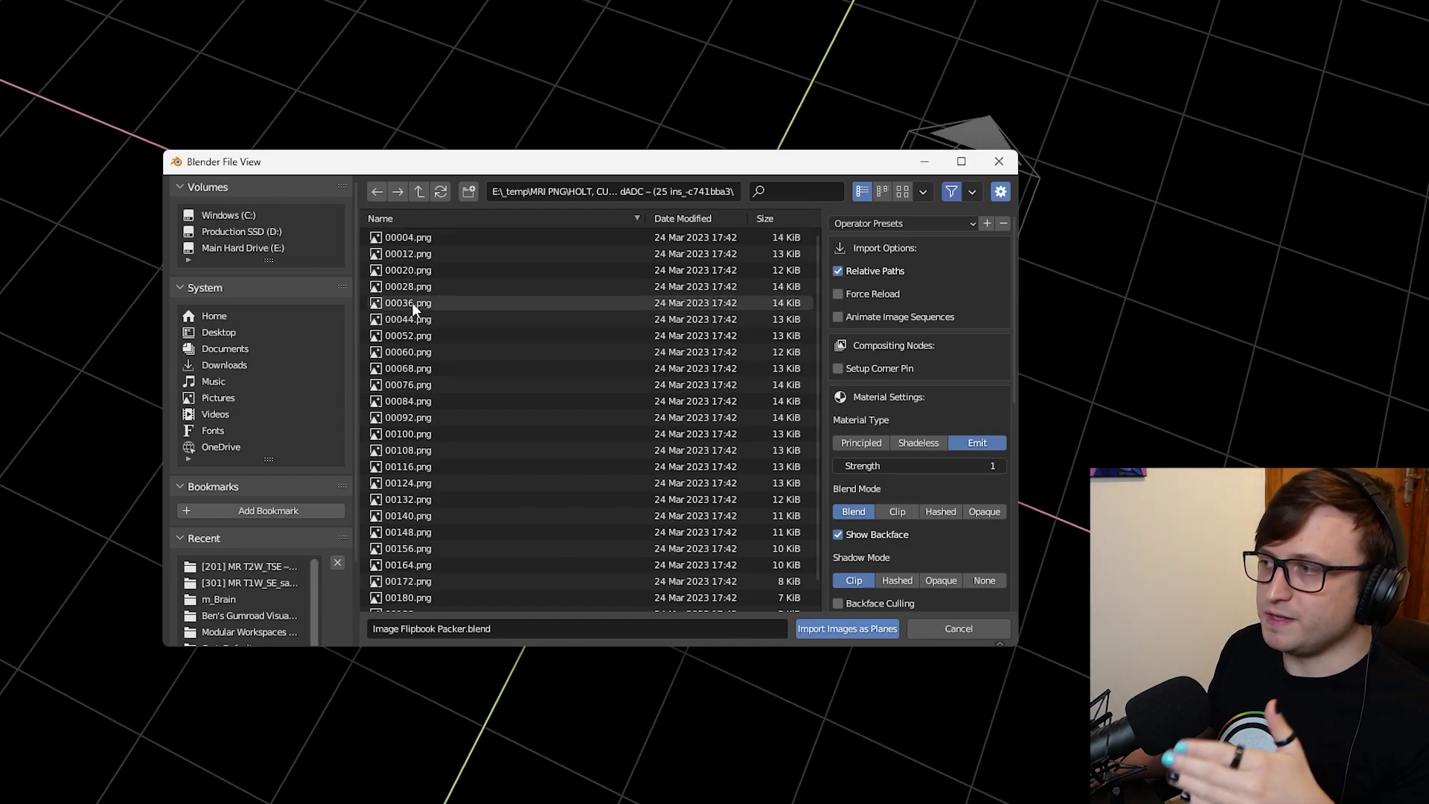
{"action": "key", "text": "BackSpace"}
{"action": "left_click", "coordinate": [431, 273]}
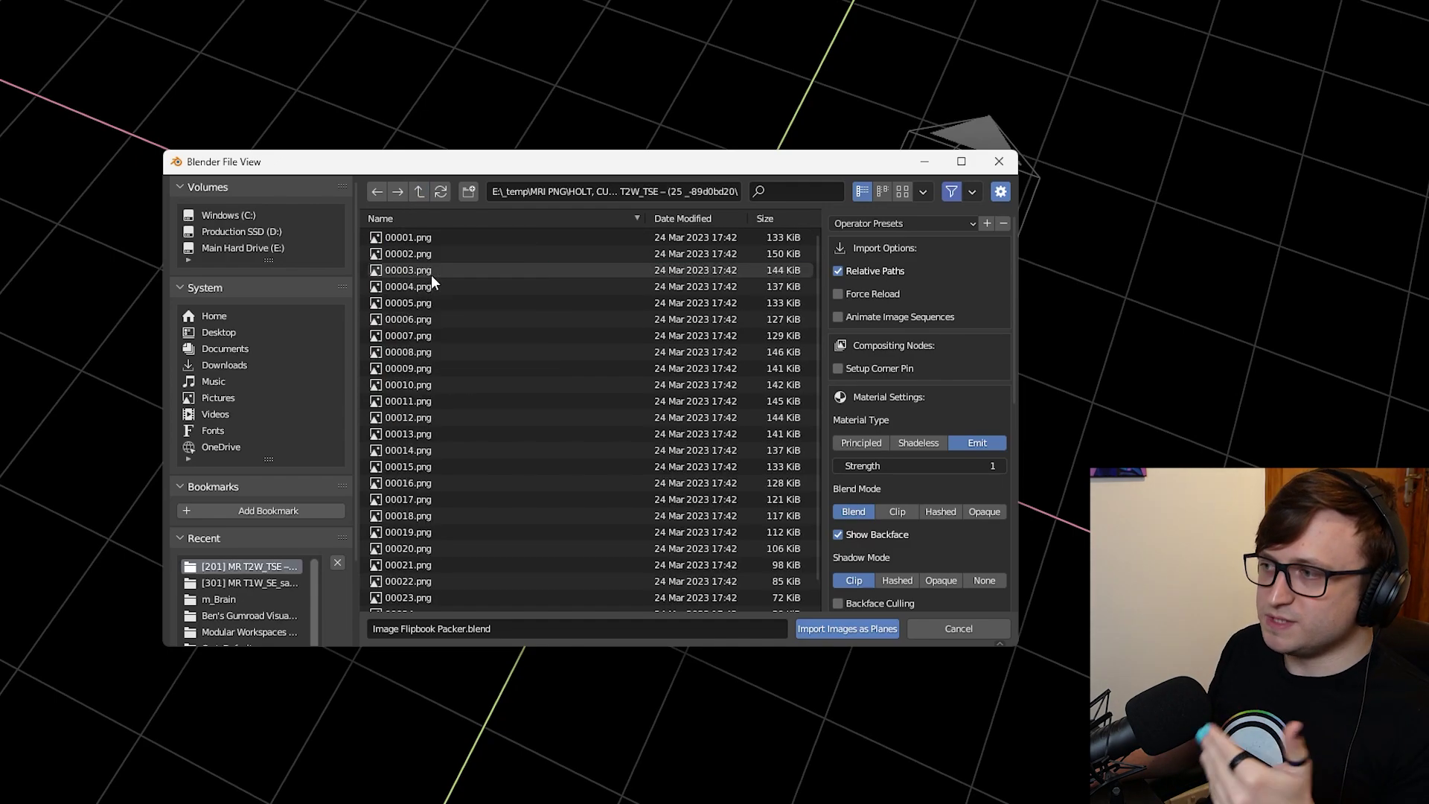
- Select the scan images 00001.png through 00025.png and import them all as planes
{"action": "left_click", "coordinate": [435, 236]}
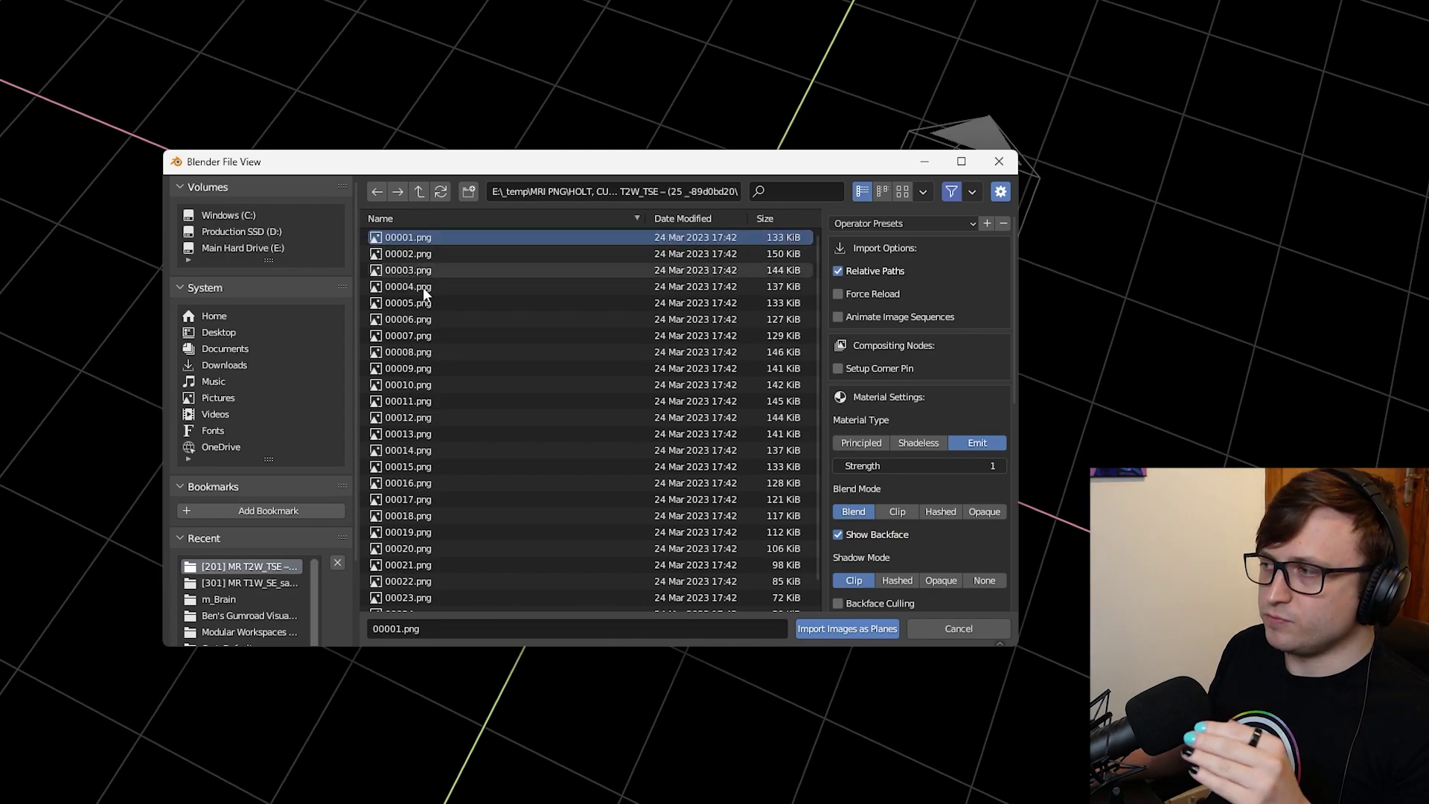
{"action": "scroll", "coordinate": [463, 502], "scroll_direction": "down", "scroll_amount": 1}
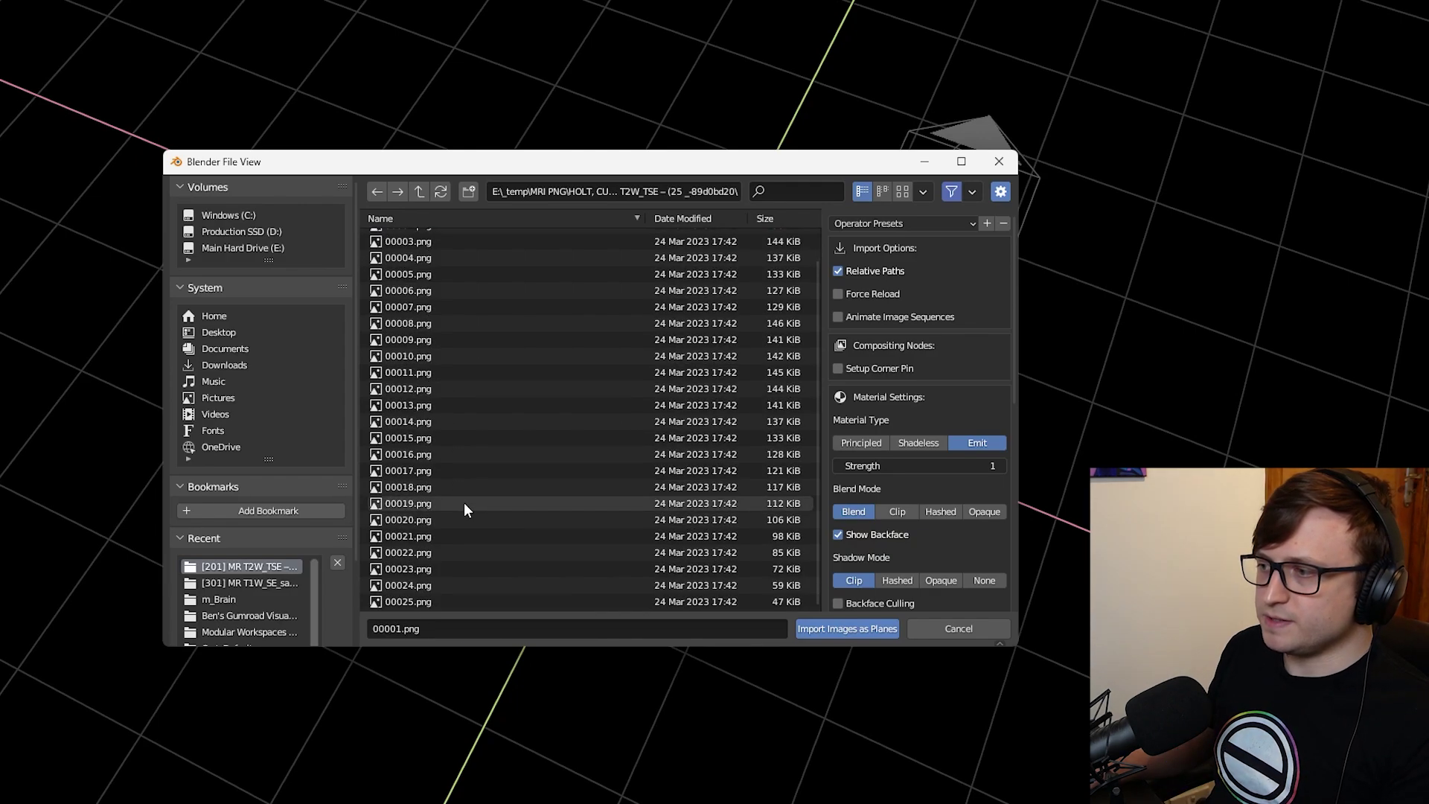
{"action": "left_click", "coordinate": [418, 604], "text": "shift"}
{"action": "scroll", "coordinate": [454, 586], "scroll_direction": "up", "scroll_amount": 1}
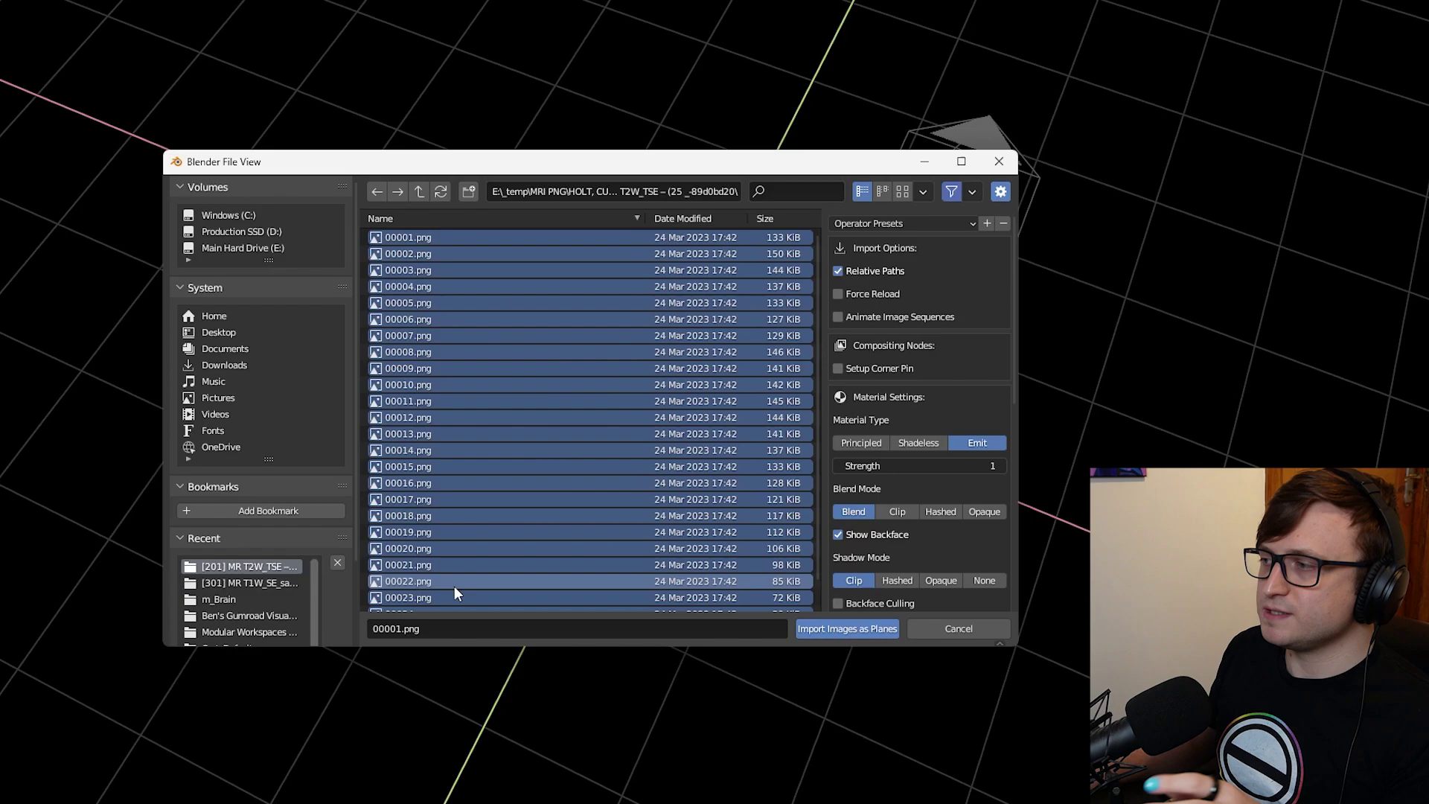
{"action": "left_click_drag", "start_coordinate": [610, 161], "coordinate": [358, 64]}
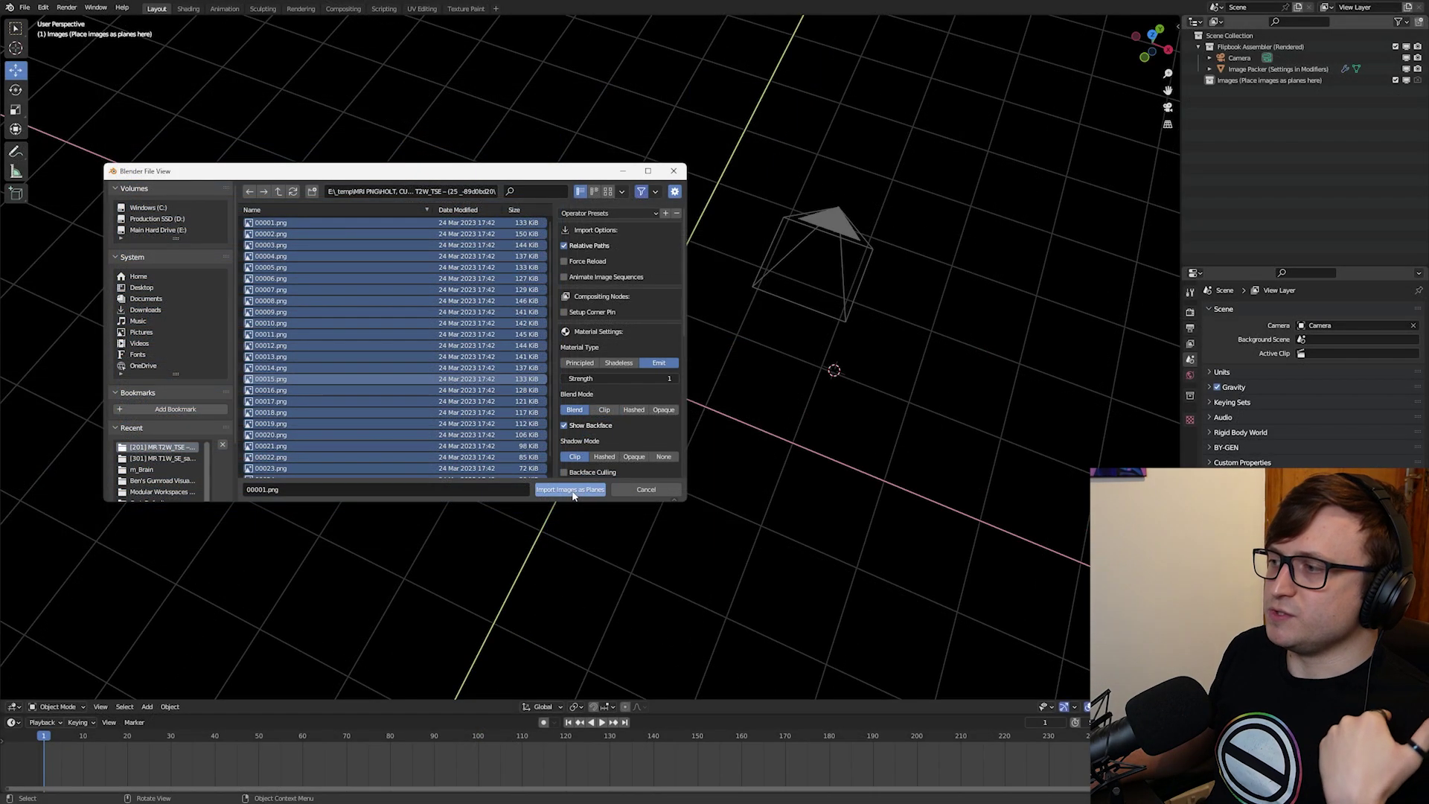
{"action": "left_click", "coordinate": [626, 526]}
- Move the imported row of scan planes along Y to the other side of the X axis
{"action": "scroll", "coordinate": [579, 494], "scroll_direction": "down", "scroll_amount": 3}
{"action": "middle_click_drag", "start_coordinate": [892, 454], "coordinate": [635, 422]}
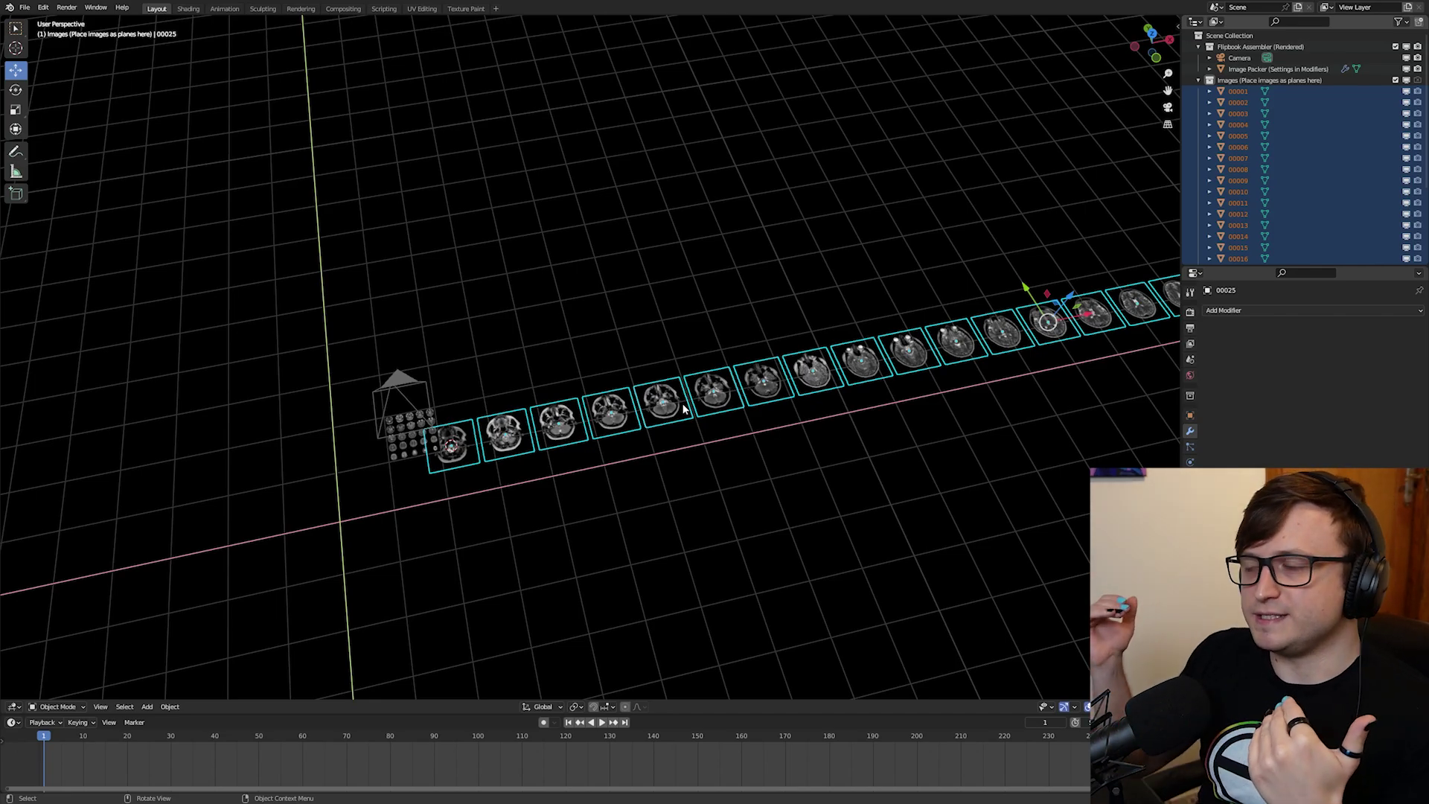
{"action": "middle_click_drag", "start_coordinate": [683, 408], "coordinate": [653, 295]}
{"action": "left_click_drag", "start_coordinate": [650, 258], "coordinate": [711, 265]}
{"action": "middle_click_drag", "start_coordinate": [648, 378], "coordinate": [488, 459]}
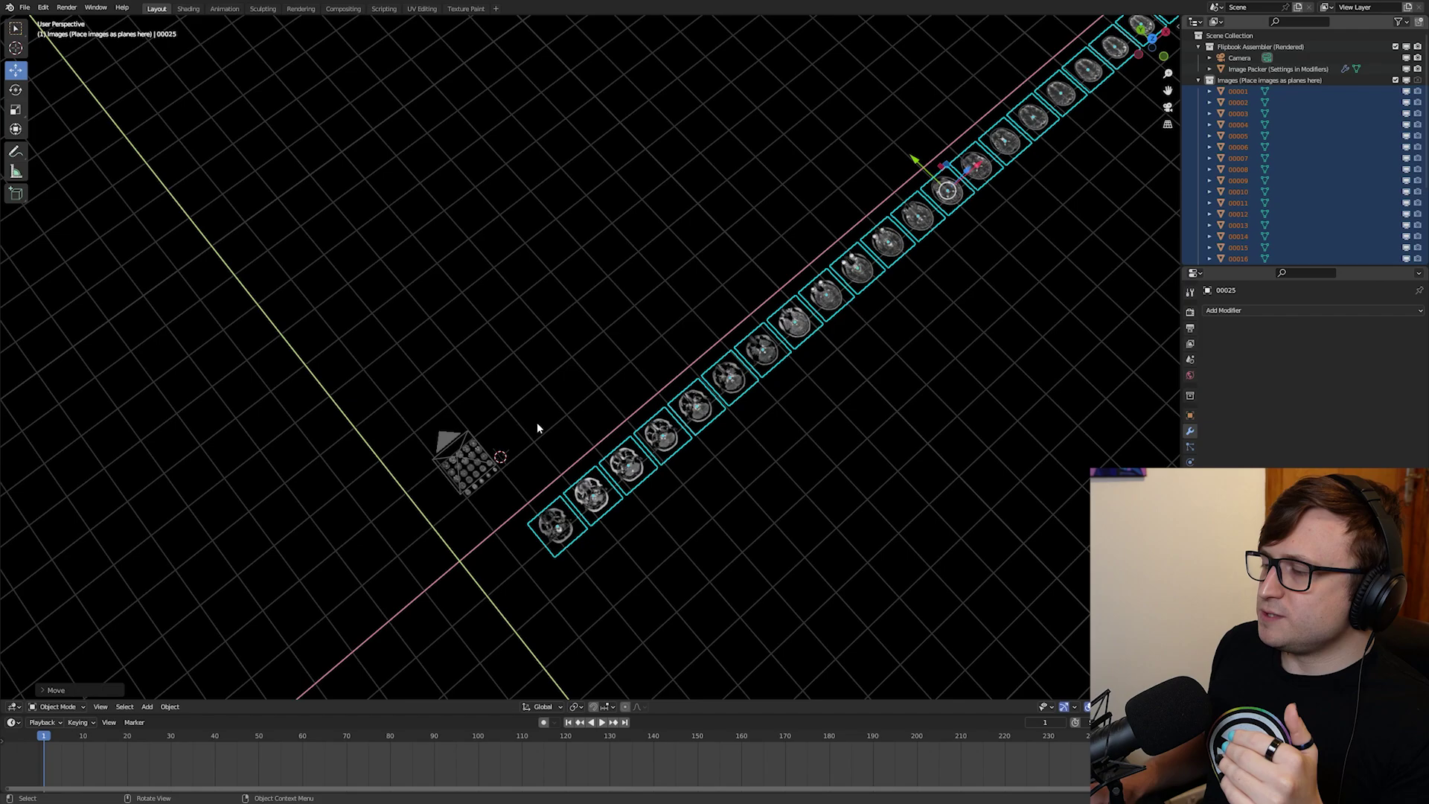
- View the packed scan grid through the camera and select the Image Packer object
{"action": "key", "text": "KP_0"}
{"action": "scroll", "coordinate": [537, 423], "scroll_direction": "up", "scroll_amount": 5}
{"action": "left_click", "coordinate": [591, 414]}
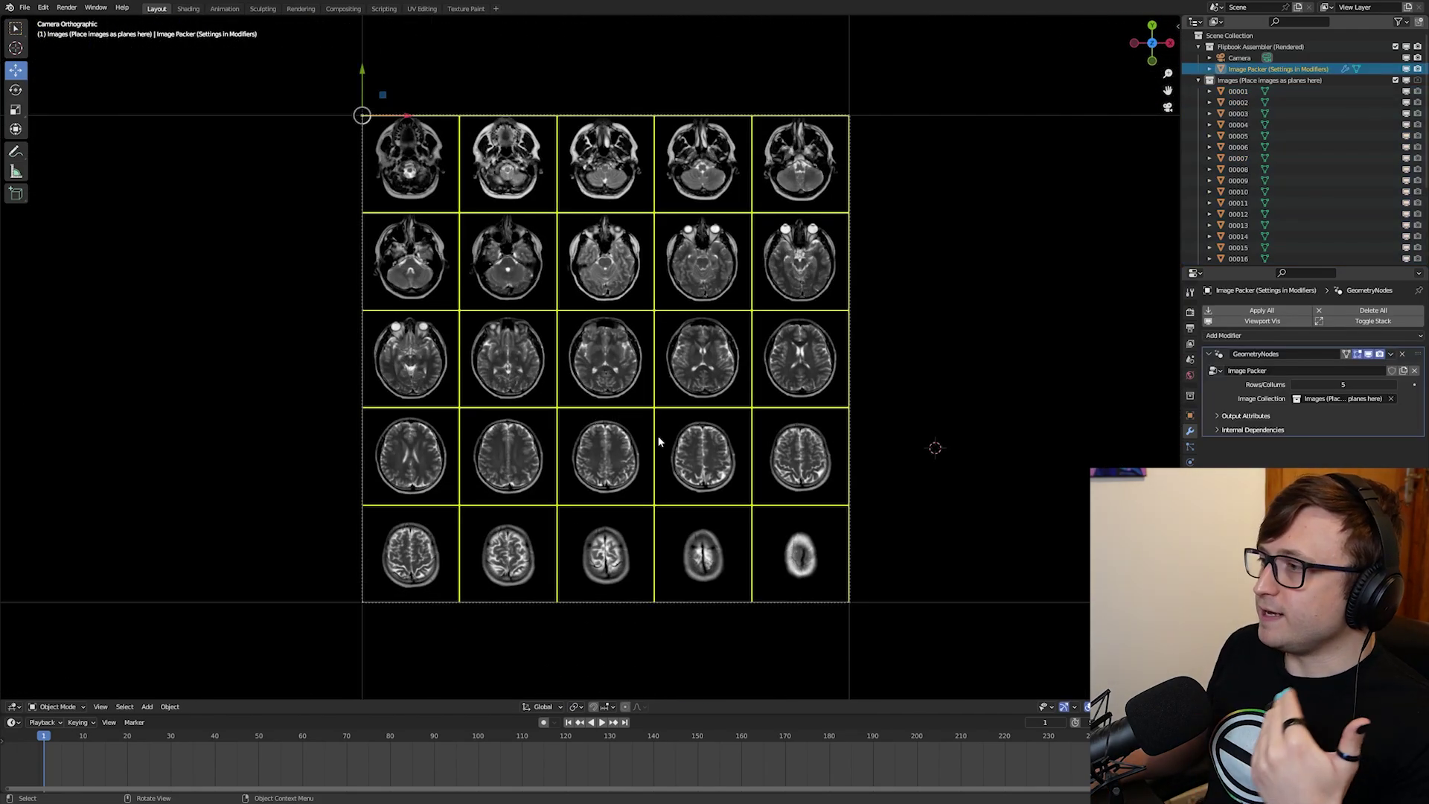
{"action": "scroll", "coordinate": [646, 451], "scroll_direction": "down", "scroll_amount": 1}
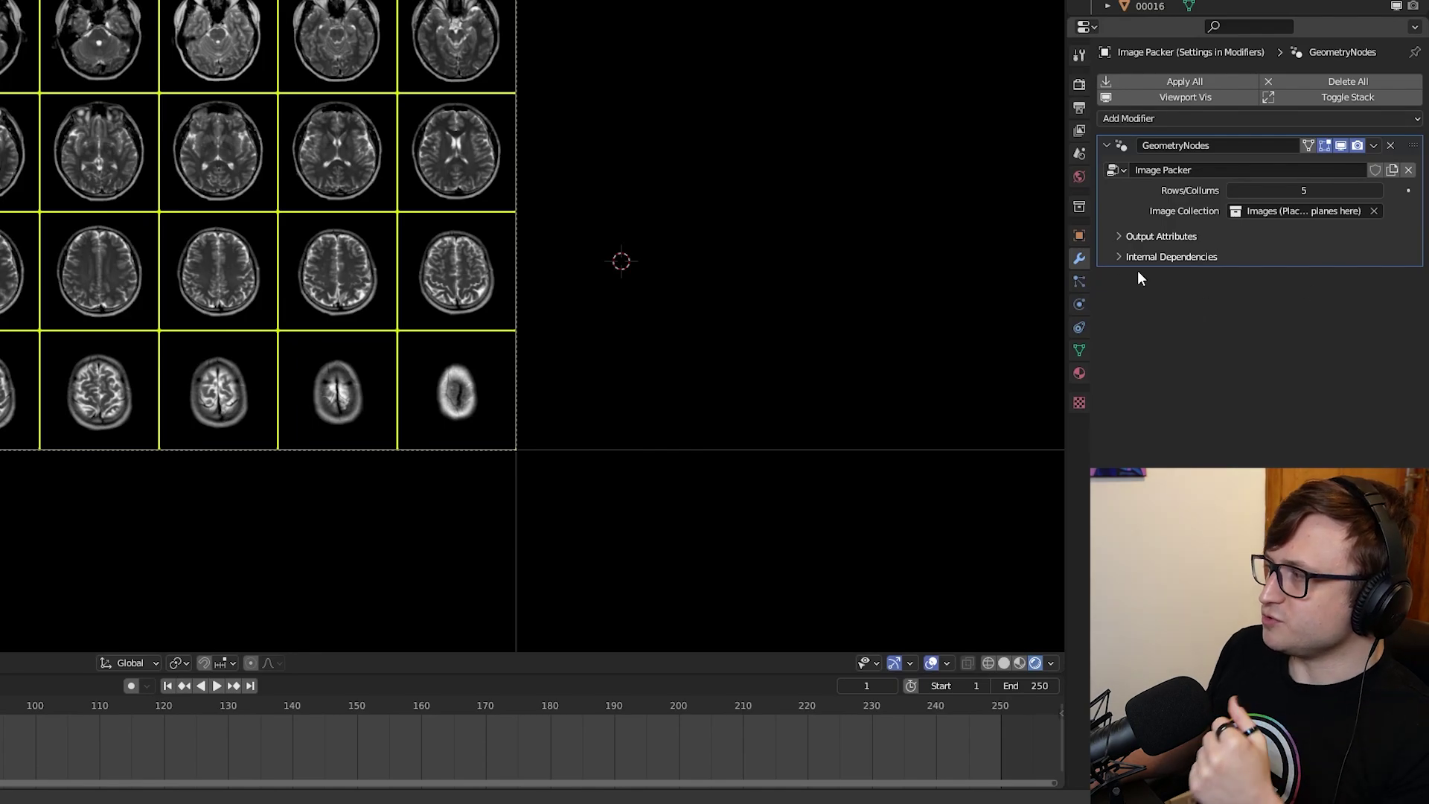
- Try other Rows/Columns values in the Image Packer modifier, including 6 and 8, and return it to 5
{"action": "left_click", "coordinate": [1230, 191]}
{"action": "left_click", "coordinate": [1228, 193]}
{"action": "left_click", "coordinate": [1377, 190]}
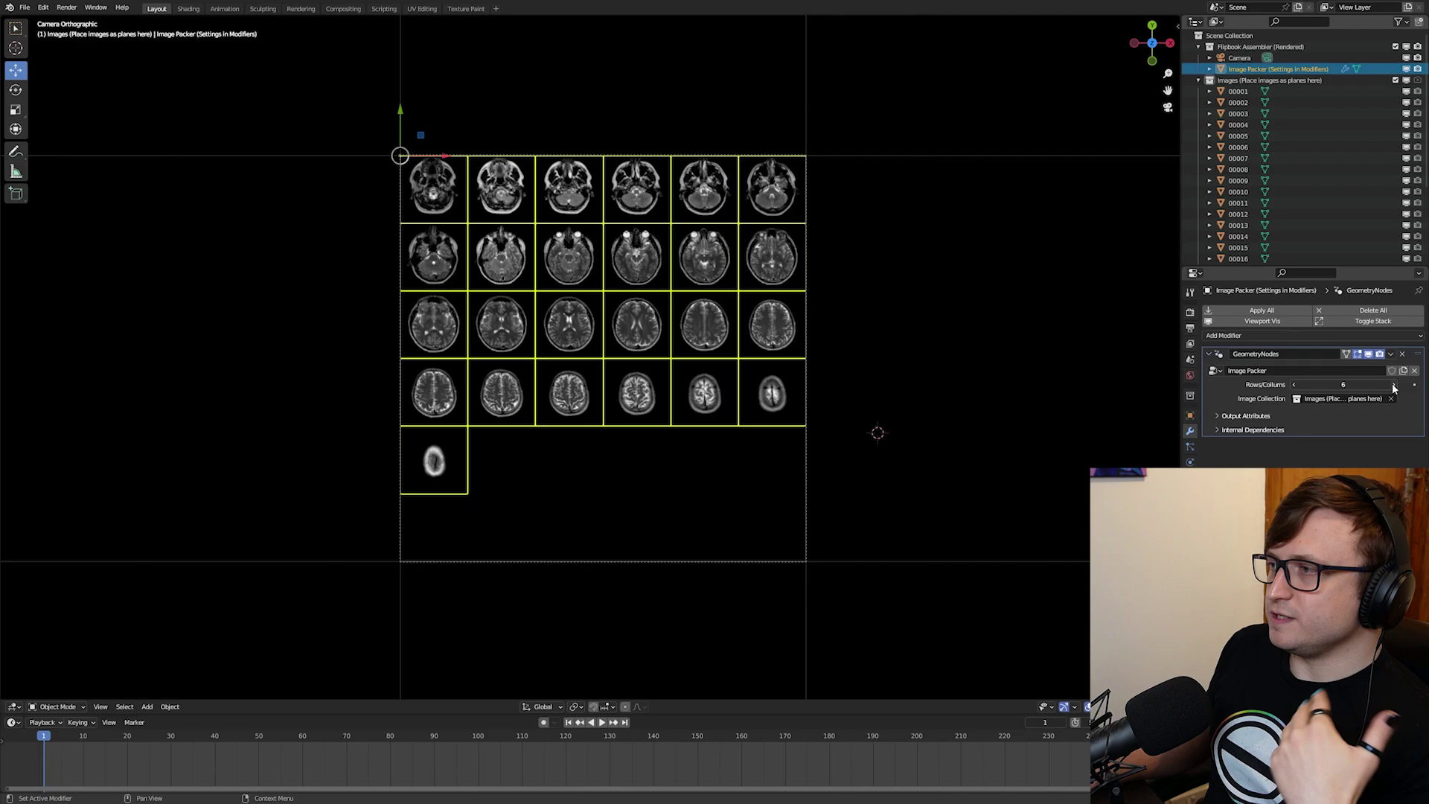
{"action": "left_click", "coordinate": [1378, 191]}
{"action": "left_click", "coordinate": [1394, 385]}
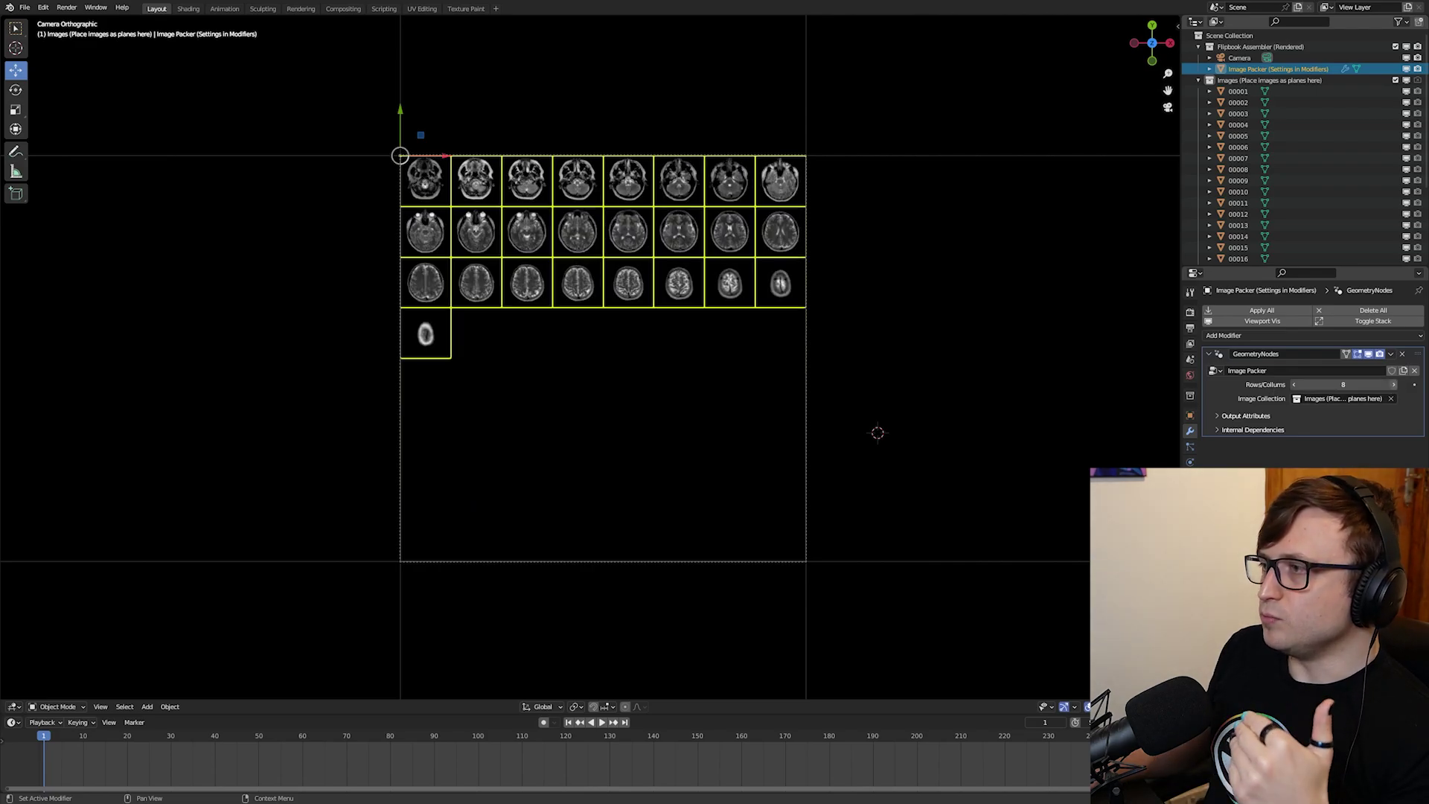
{"action": "left_click", "coordinate": [1394, 385]}
{"action": "left_click", "coordinate": [1393, 385]}
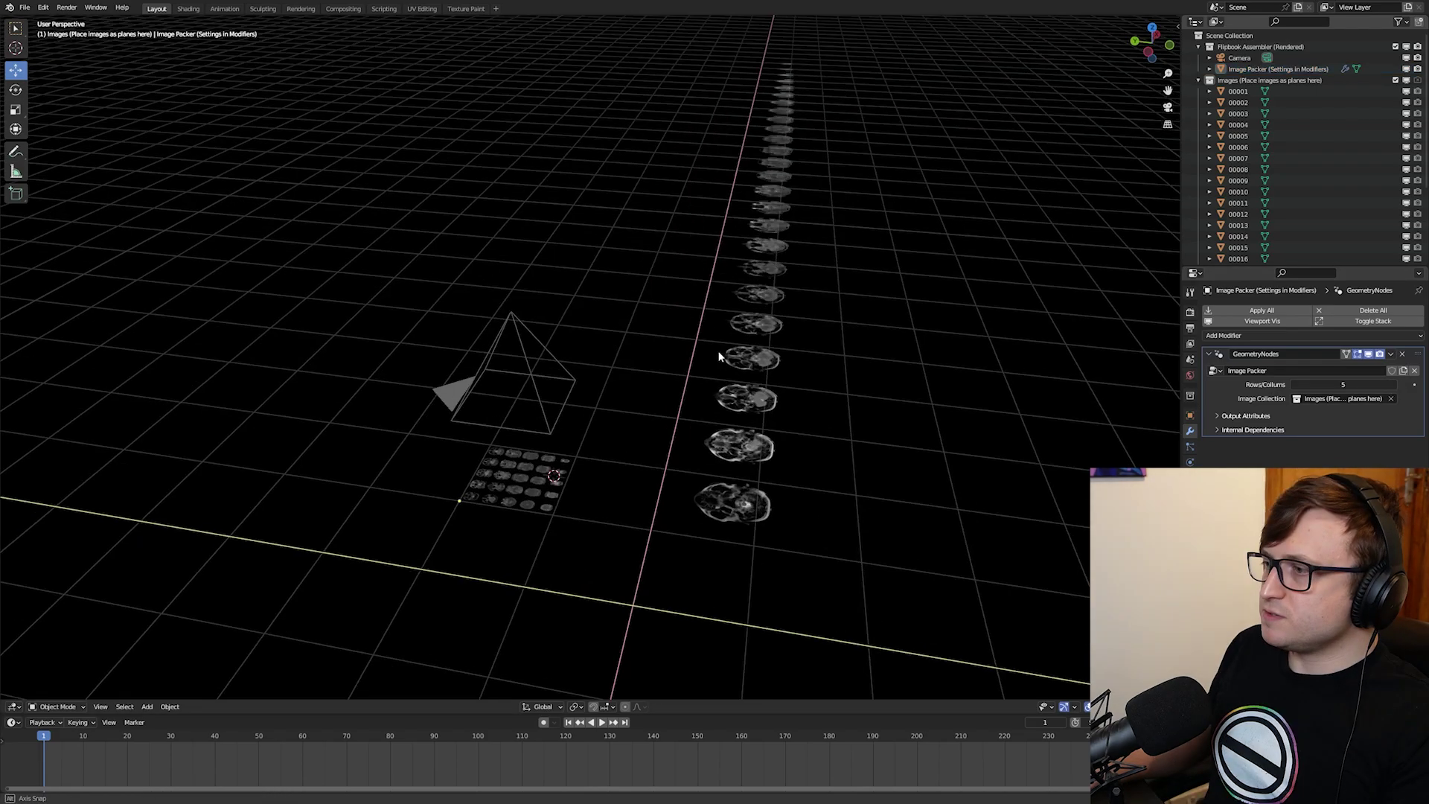
- Look over the packed scan grid beside the image row and render it as a still image
{"action": "middle_click_drag", "start_coordinate": [719, 357], "coordinate": [616, 430]}
{"action": "scroll", "coordinate": [358, 333], "scroll_direction": "up", "scroll_amount": 2}
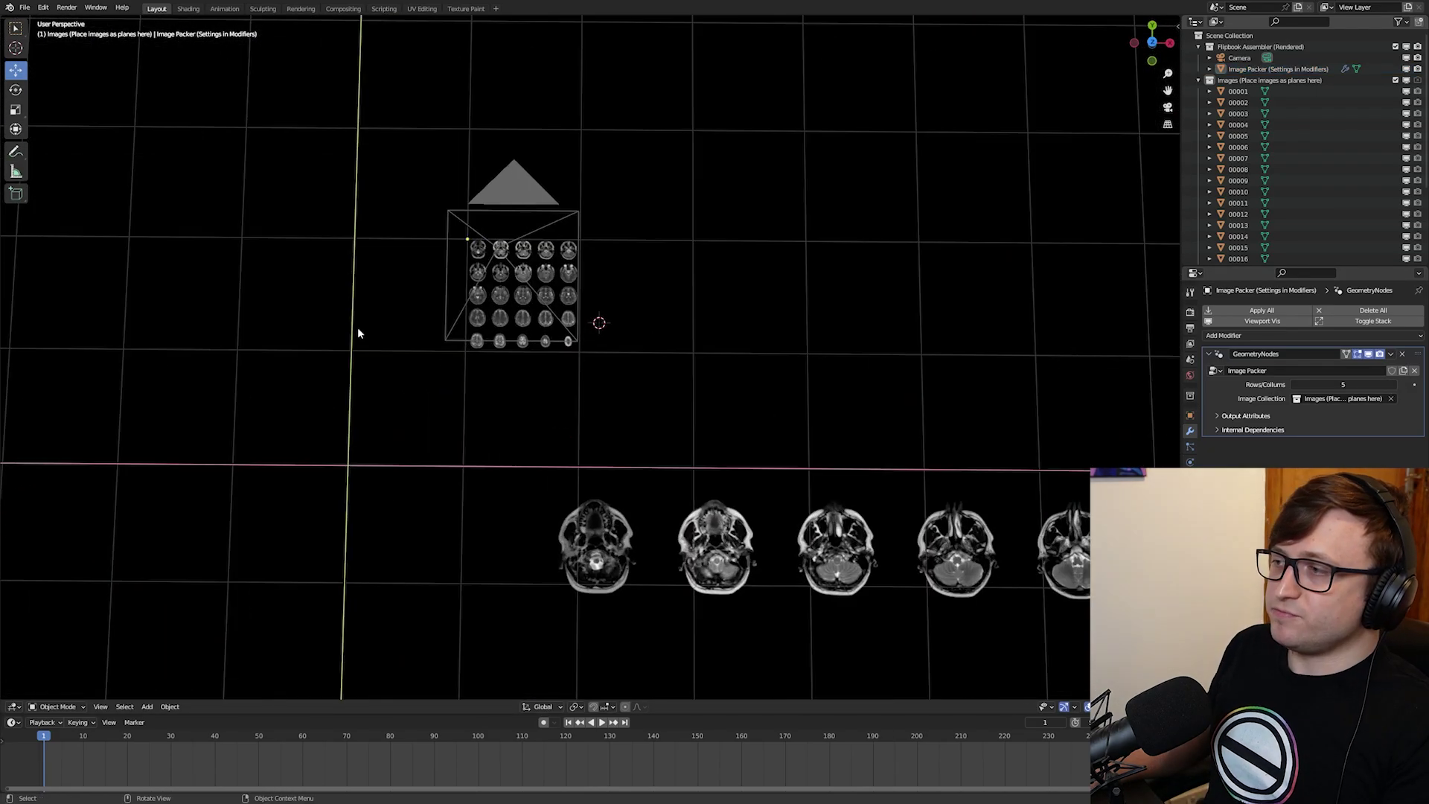
{"action": "left_click", "coordinate": [66, 7]}
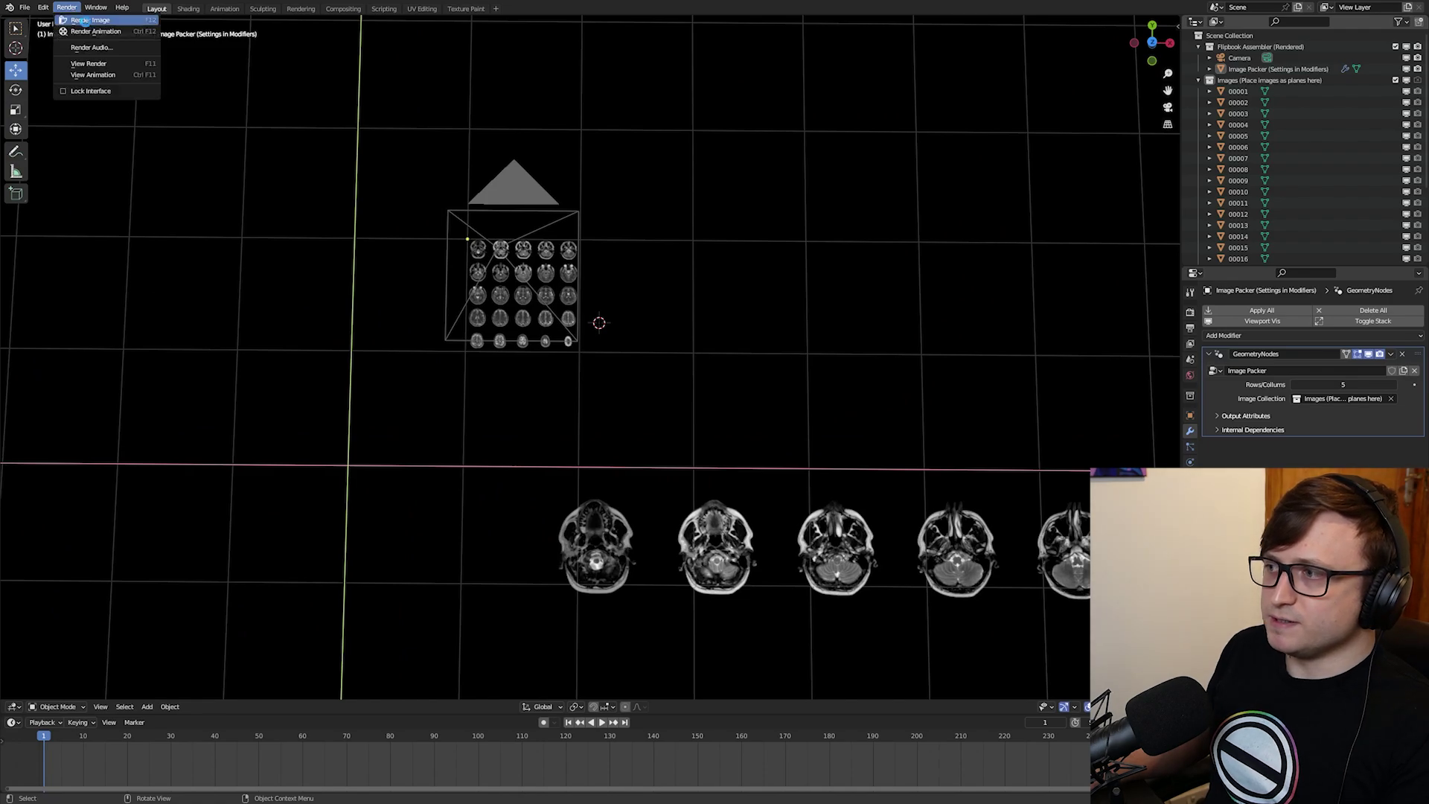
{"action": "left_click", "coordinate": [82, 20]}
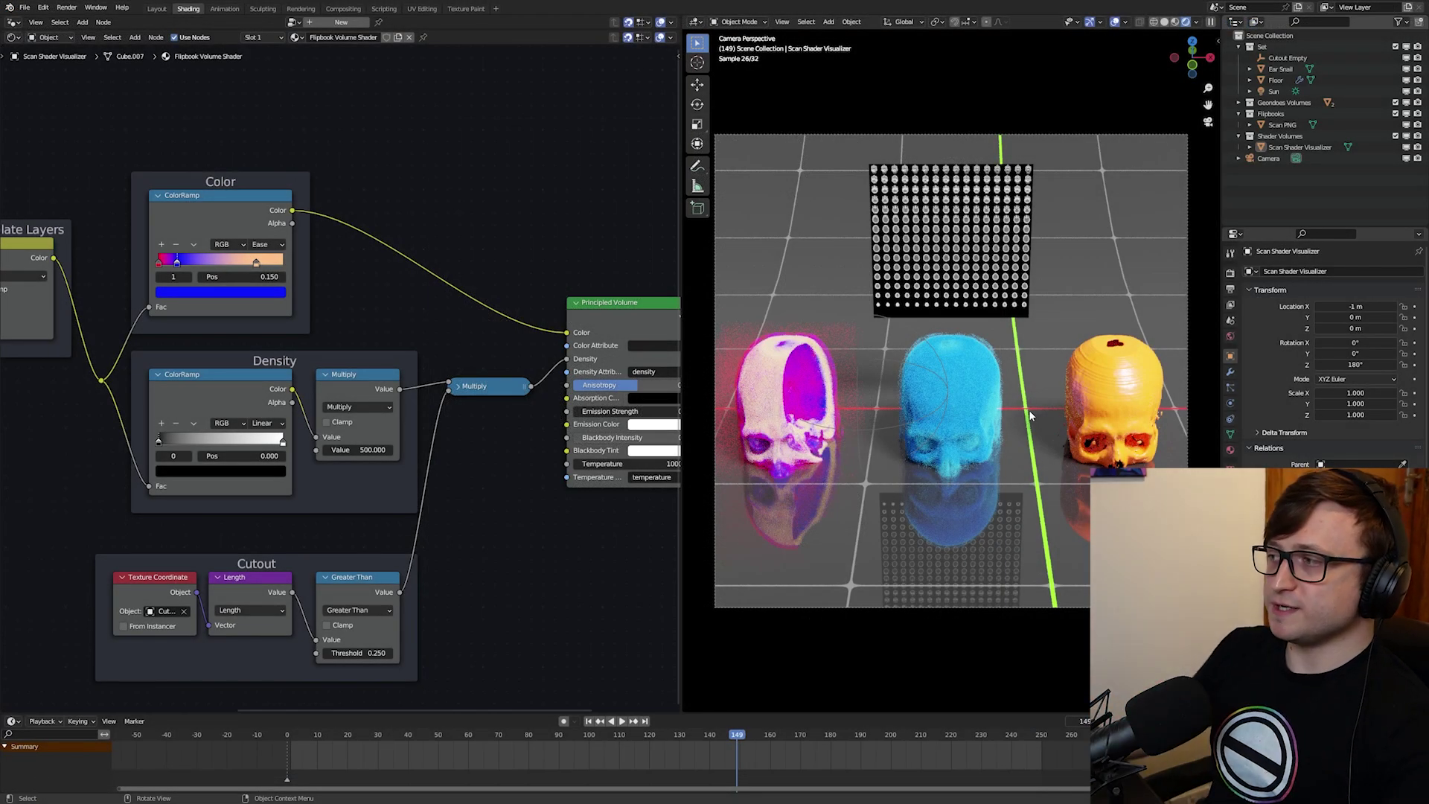
- In the visualizer scene, select the Scan Shader Visualizer volume, show it in solid shading and enter its mesh editing mode
{"action": "left_click", "coordinate": [771, 406]}
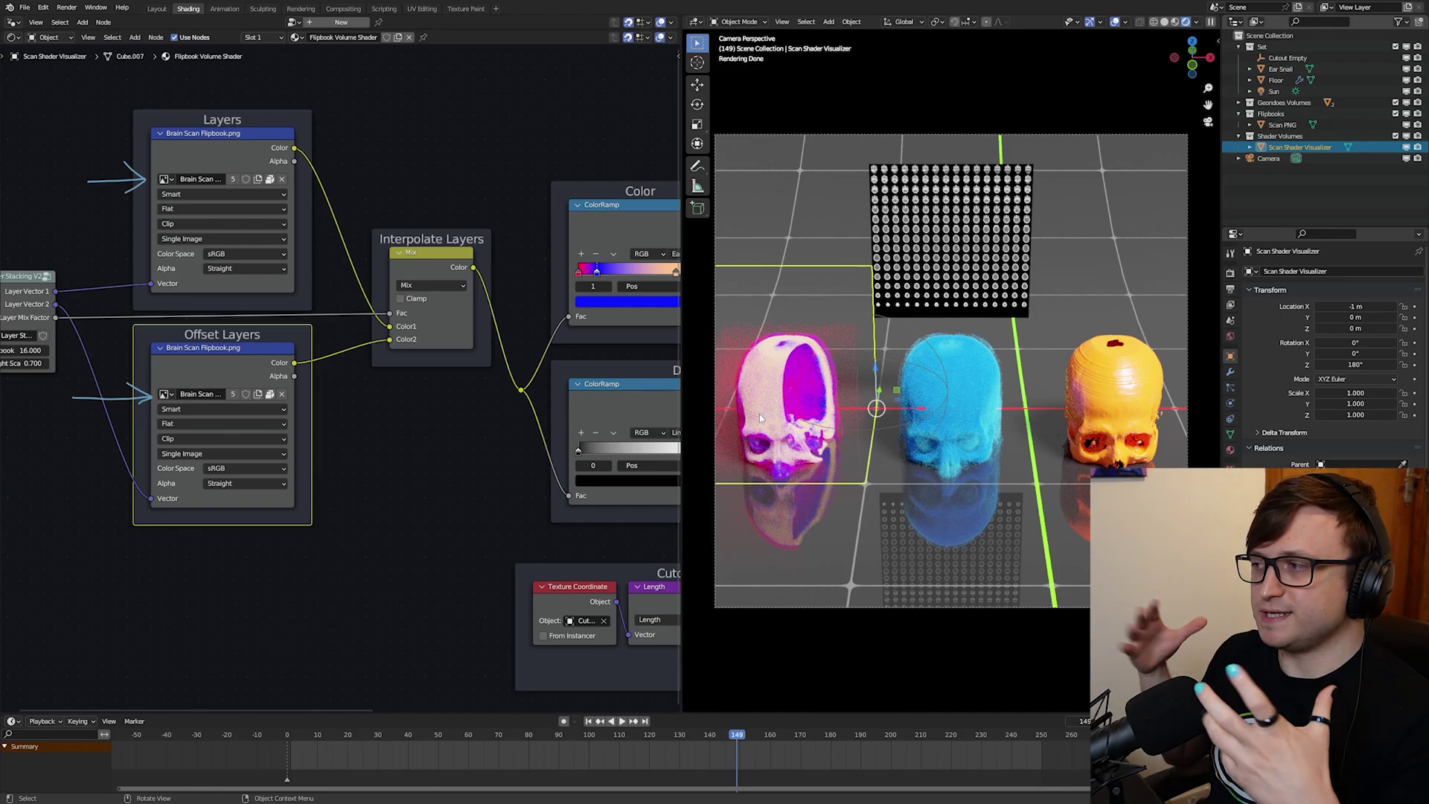
{"action": "key", "text": "alt+shift+z"}
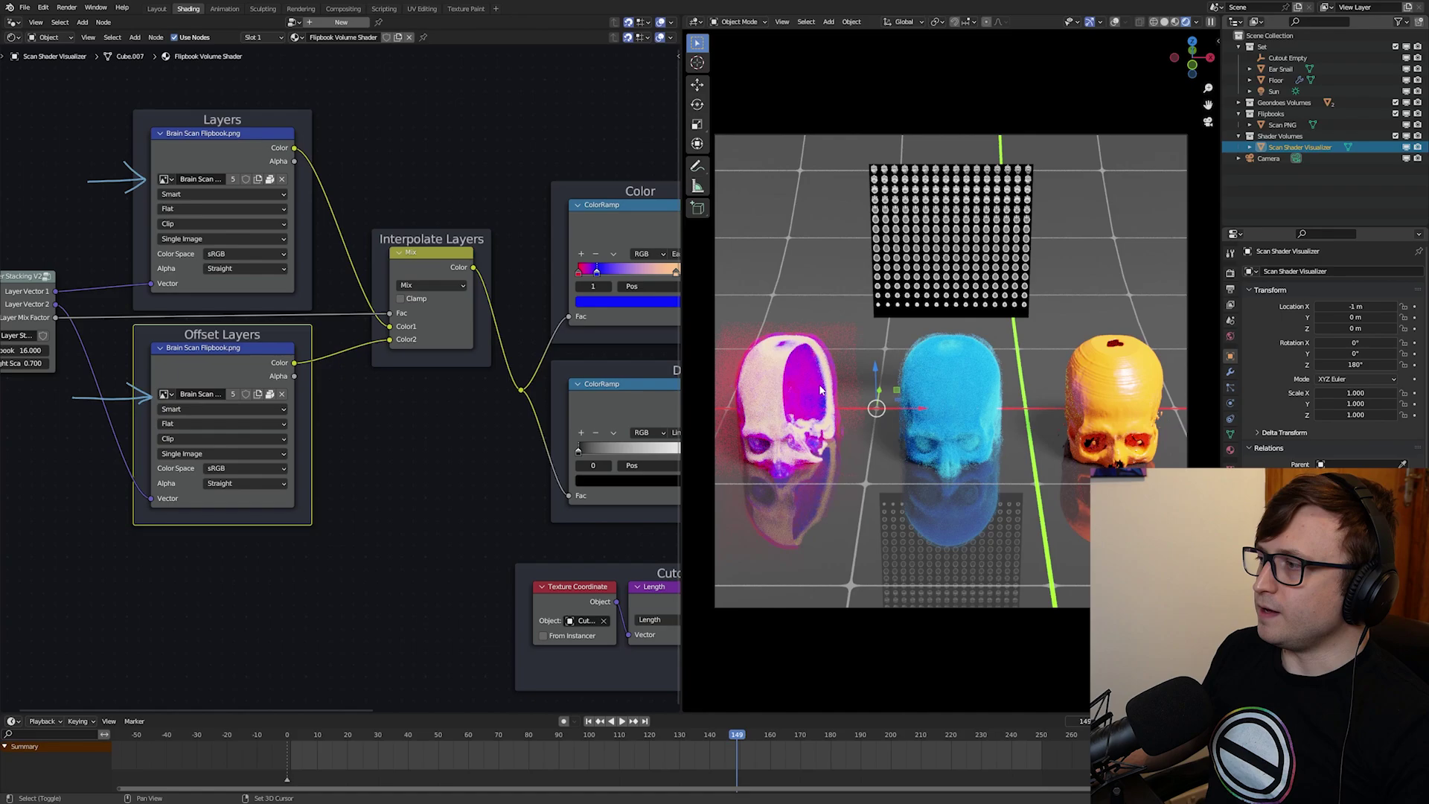
{"action": "mouse_move", "coordinate": [912, 398]}
{"action": "middle_mouse_down"}
{"action": "mouse_move", "coordinate": [860, 402]}
{"action": "mouse_move", "coordinate": [863, 356]}
{"action": "mouse_move", "coordinate": [968, 402]}
{"action": "middle_mouse_up"}
{"action": "scroll", "coordinate": [861, 401], "scroll_direction": "down", "scroll_amount": 2}
{"action": "key", "text": "z"}
{"action": "scroll", "coordinate": [863, 356], "scroll_direction": "up", "scroll_amount": 1}
{"action": "scroll", "coordinate": [936, 354], "scroll_direction": "up", "scroll_amount": 2}
{"action": "key", "text": "alt+shift+z"}
{"action": "key", "text": "Tab"}
{"action": "left_click", "coordinate": [996, 361]}
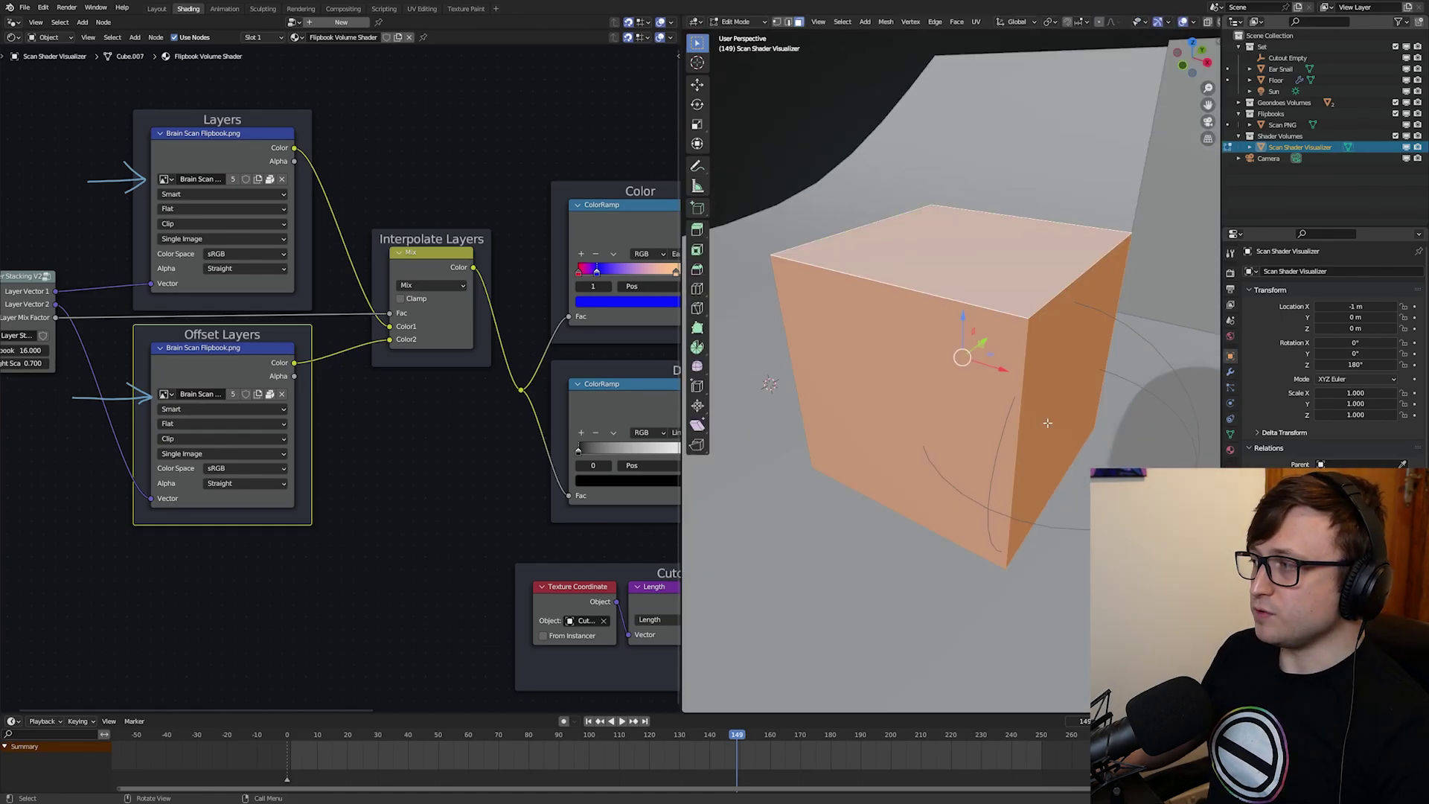
- Move the volume cube's side face inward along X to slice through the skull, and switch to rendered shading
{"action": "left_click", "coordinate": [1047, 422]}
{"action": "left_click_drag", "start_coordinate": [1118, 404], "coordinate": [900, 419]}
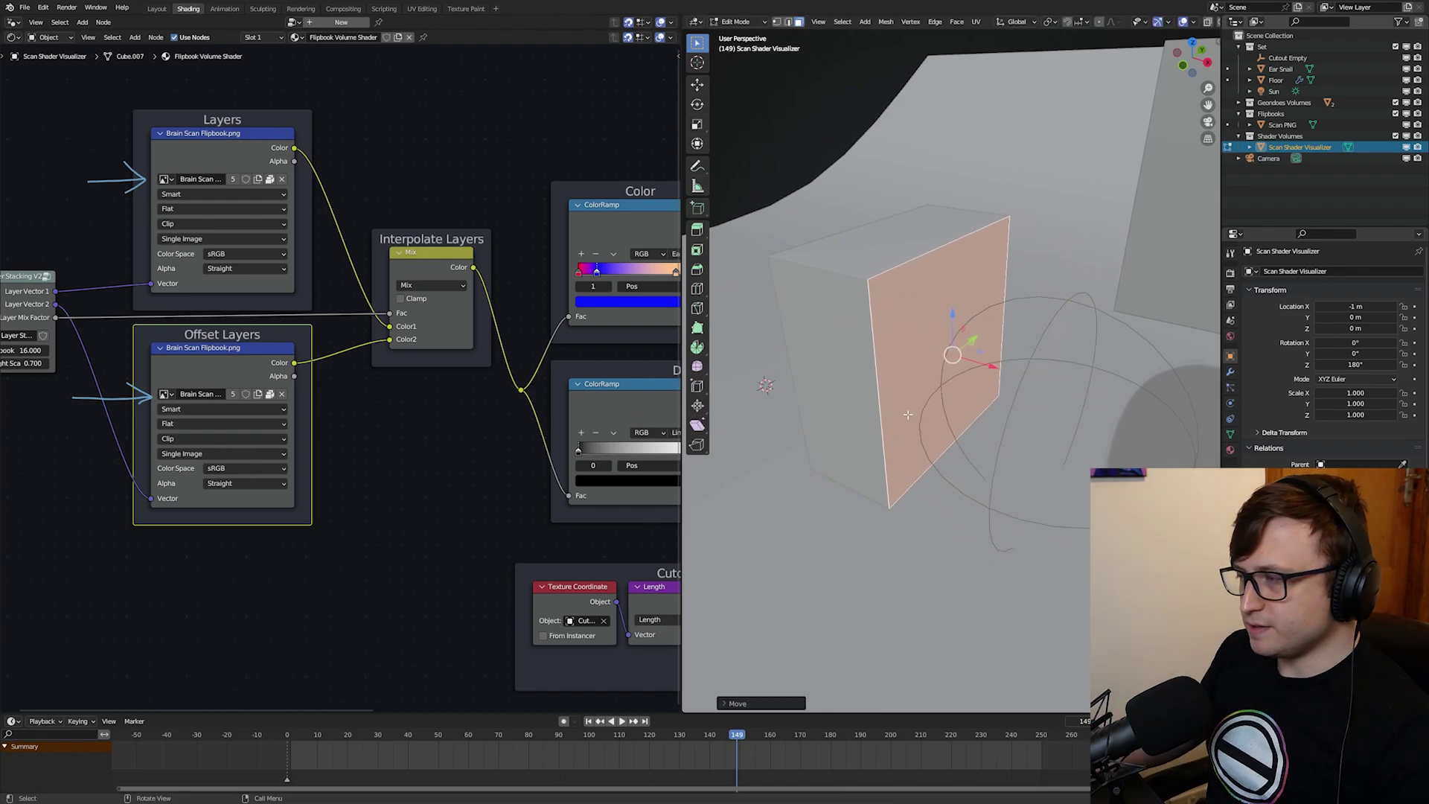
{"action": "key", "text": "z"}
{"action": "left_click", "coordinate": [1063, 284]}
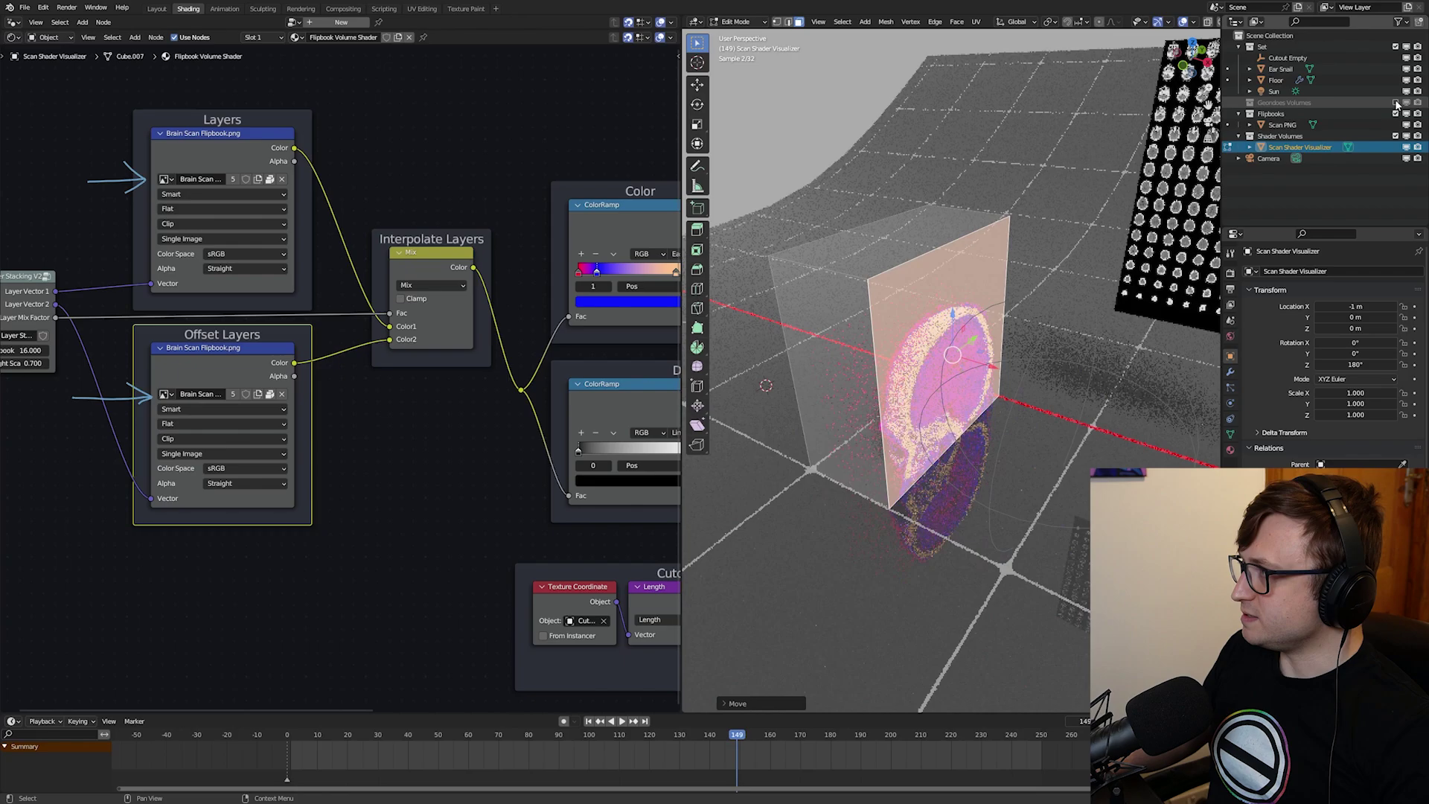
- Exclude the Geonodes Volumes collection from the view layer and shift the cube's cut face slightly along X
{"action": "left_click", "coordinate": [1395, 102]}
{"action": "middle_click_drag", "start_coordinate": [1064, 372], "coordinate": [886, 275]}
{"action": "scroll", "coordinate": [1001, 415], "scroll_direction": "up", "scroll_amount": 2}
{"action": "key", "text": "z"}
{"action": "left_click", "coordinate": [1012, 347]}
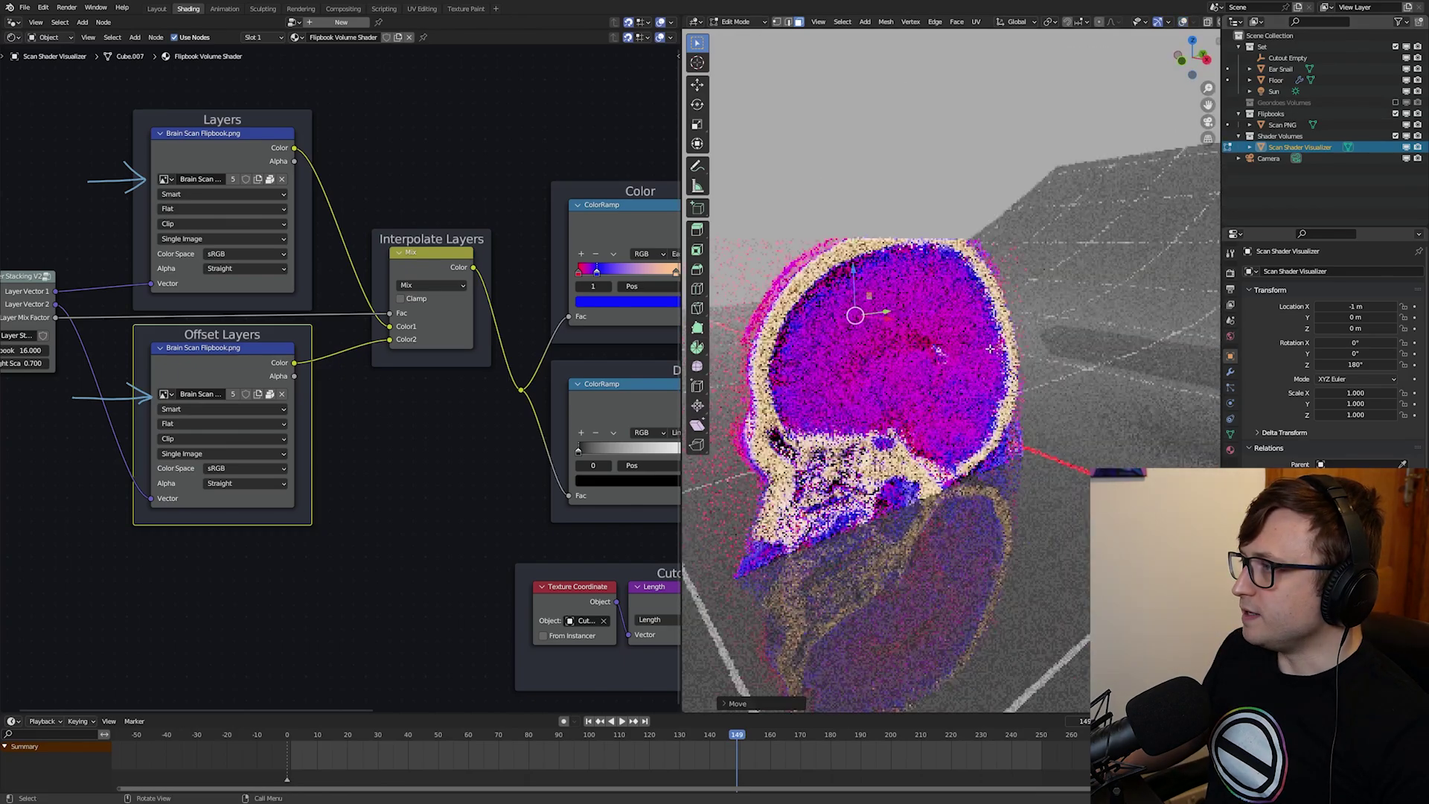
{"action": "left_click_drag", "start_coordinate": [1014, 310], "coordinate": [1040, 312]}
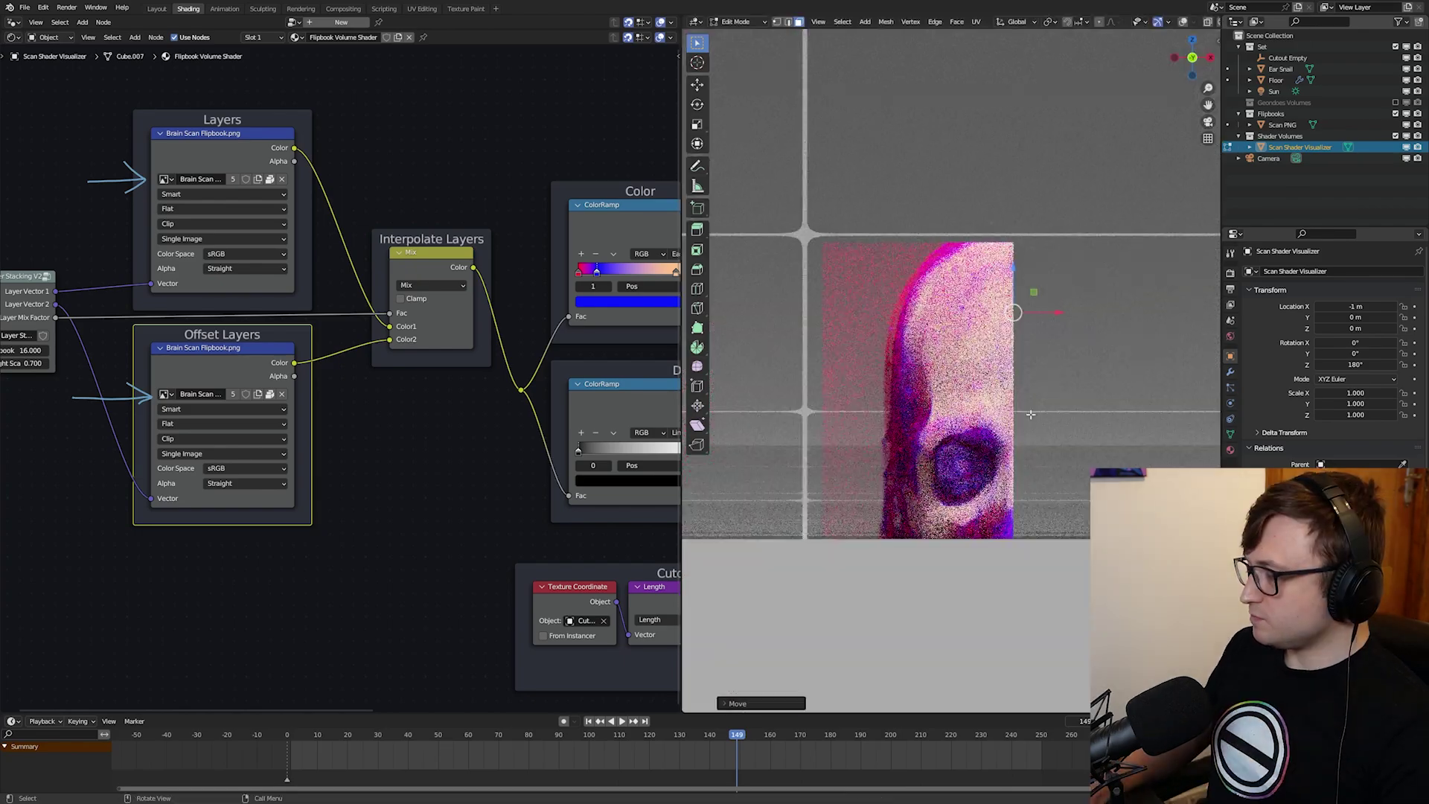
- View the sliced skull from the side and set the Density color ramp's black stop to position 0.118
{"action": "key", "text": "ctrl+KP_3"}
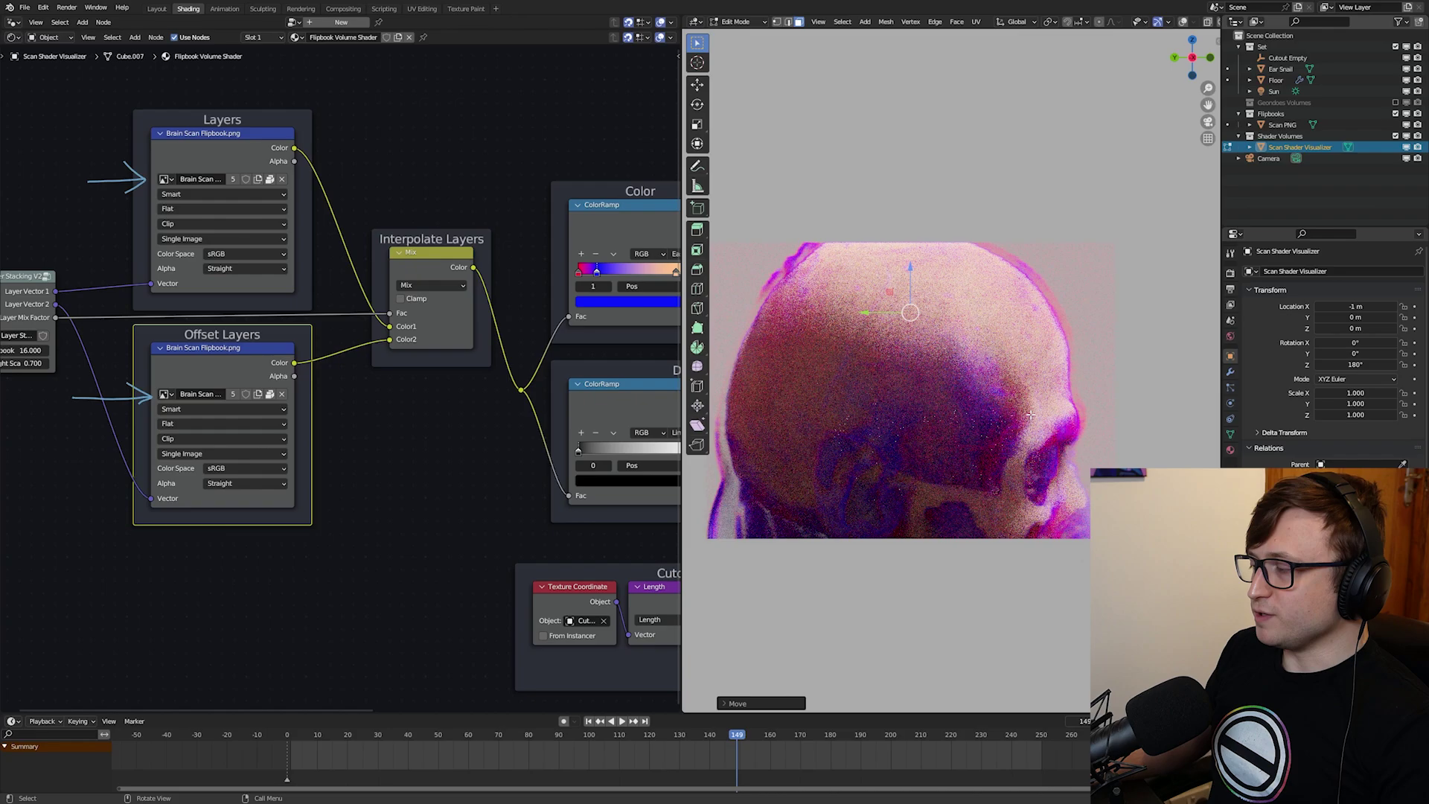
{"action": "scroll", "coordinate": [1030, 414], "scroll_direction": "up", "scroll_amount": 3}
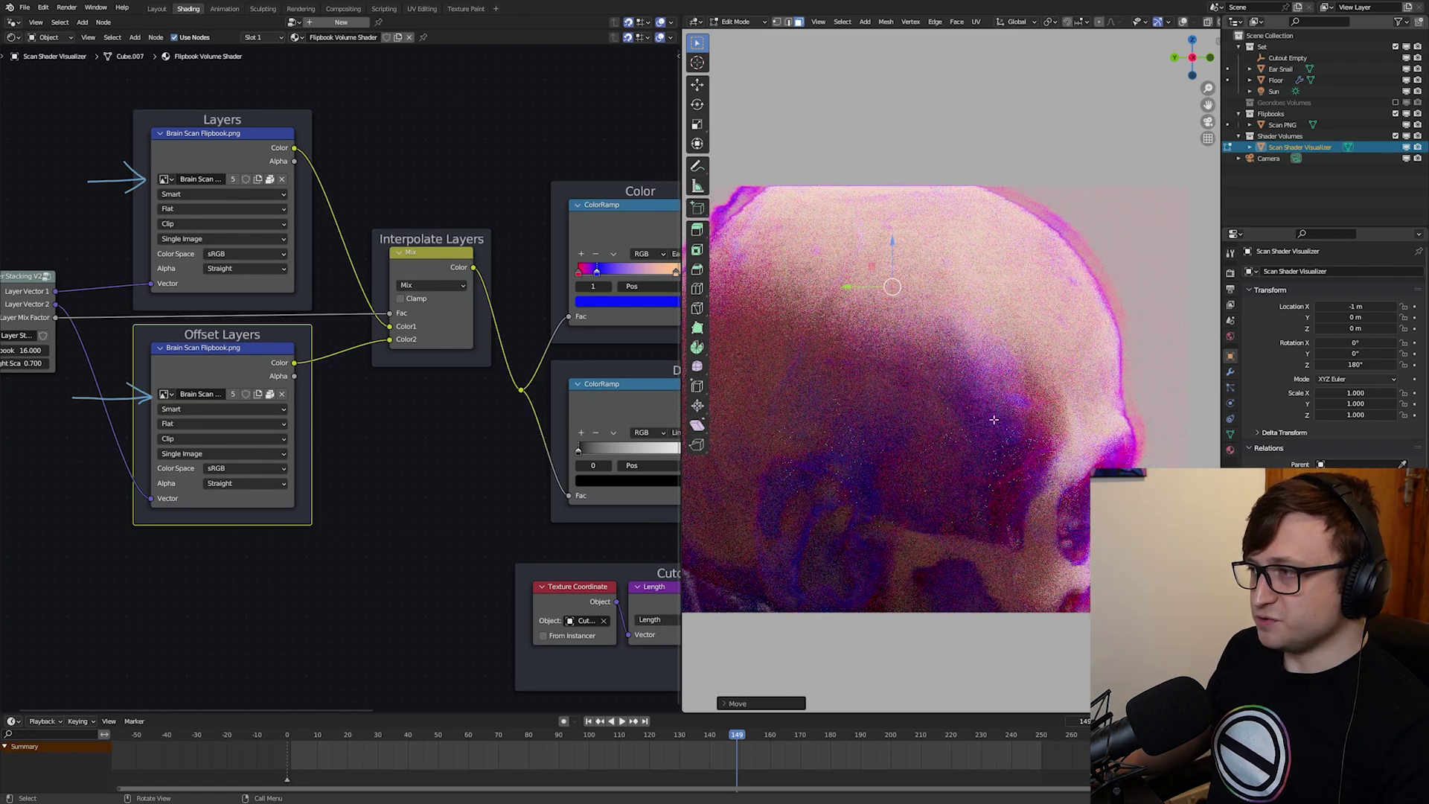
{"action": "middle_click_drag", "start_coordinate": [580, 440], "coordinate": [379, 450]}
{"action": "left_click_drag", "start_coordinate": [377, 462], "coordinate": [391, 461]}
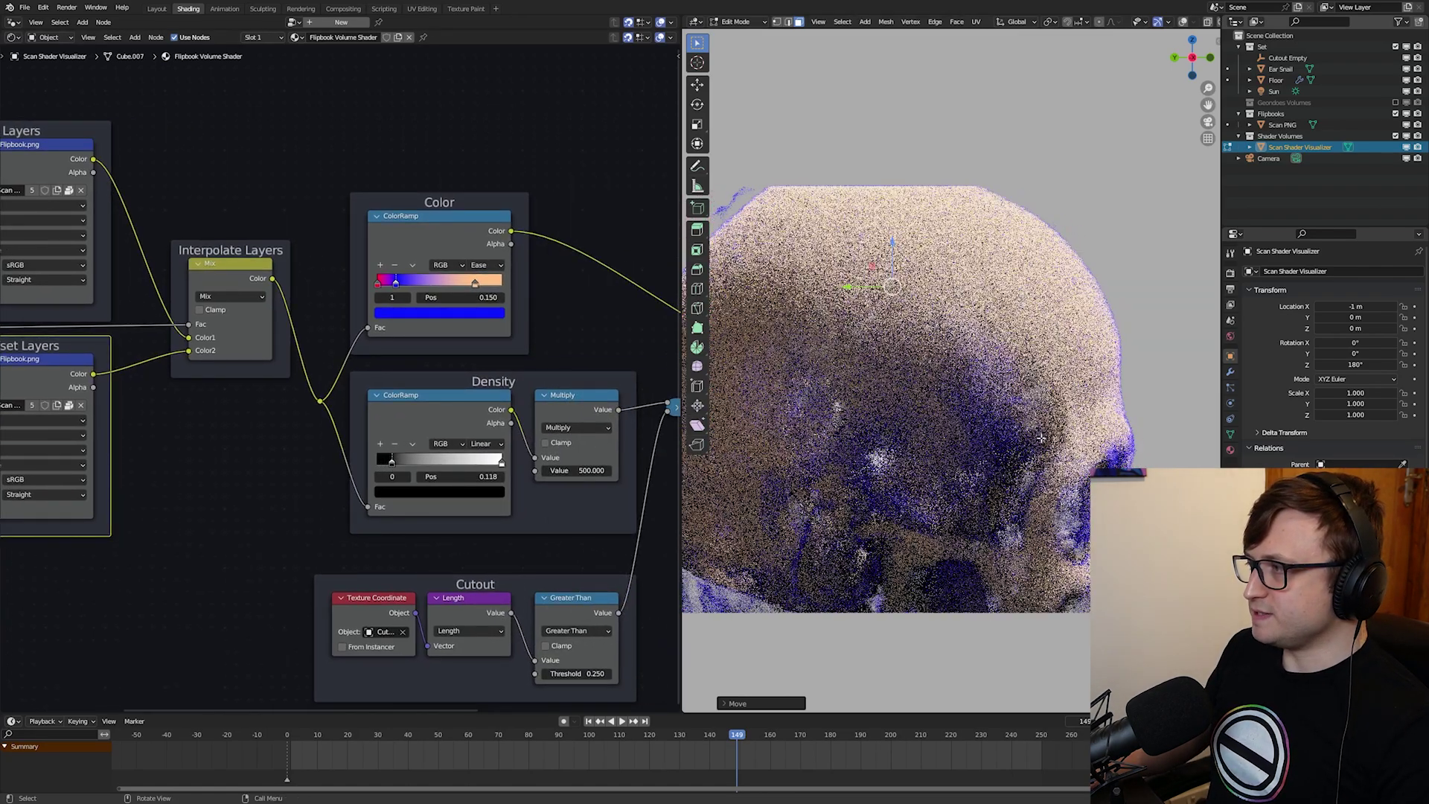
- Push the Density color ramp's black stop to position 0.295 and beyond to thin out the volume
{"action": "middle_click_drag", "start_coordinate": [1041, 438], "coordinate": [871, 450]}
{"action": "mouse_move", "coordinate": [391, 462]}
{"action": "left_mouse_down"}
{"action": "mouse_move", "coordinate": [436, 463]}
{"action": "mouse_move", "coordinate": [413, 468]}
{"action": "left_mouse_up"}
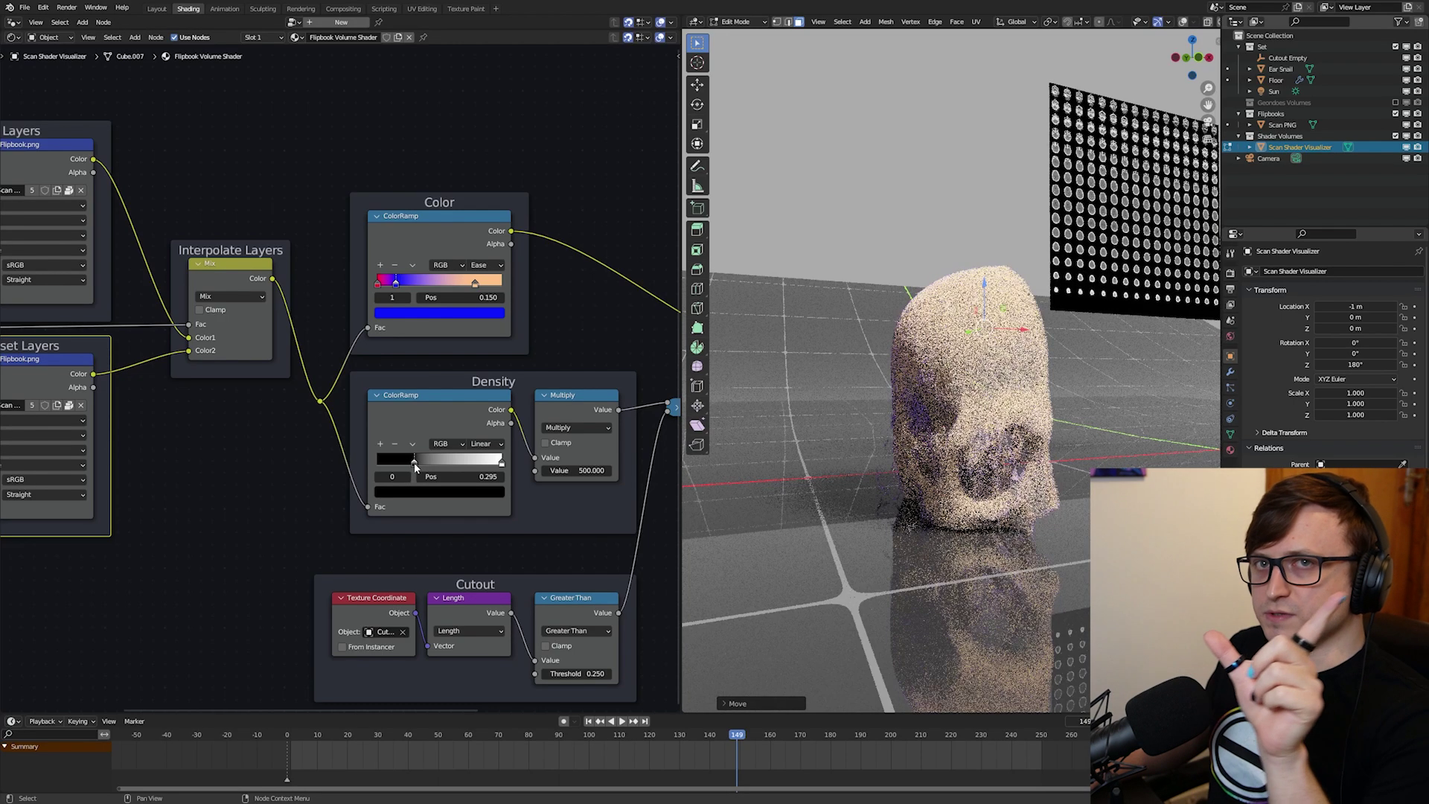
{"action": "mouse_move", "coordinate": [413, 467]}
{"action": "left_mouse_down"}
{"action": "mouse_move", "coordinate": [458, 466]}
{"action": "mouse_move", "coordinate": [429, 472]}
{"action": "left_mouse_up"}
- Set the Density color ramp's black stop to position 0.023 and inspect the skull's cut side
{"action": "middle_click_drag", "start_coordinate": [990, 357], "coordinate": [945, 357]}
{"action": "middle_click_drag", "start_coordinate": [1116, 566], "coordinate": [937, 512]}
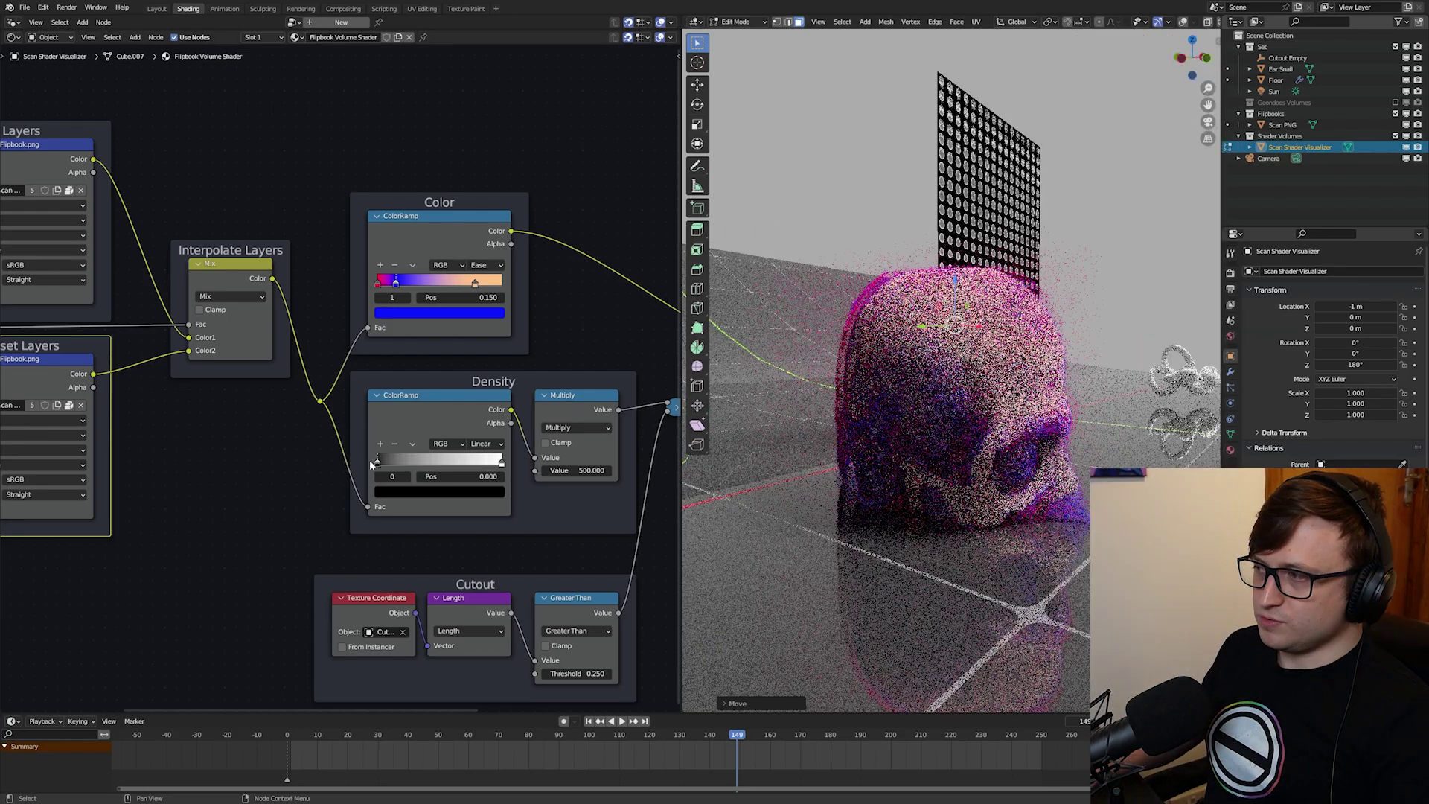
{"action": "left_click_drag", "start_coordinate": [377, 466], "coordinate": [412, 466]}
{"action": "middle_click_drag", "start_coordinate": [886, 510], "coordinate": [752, 506]}
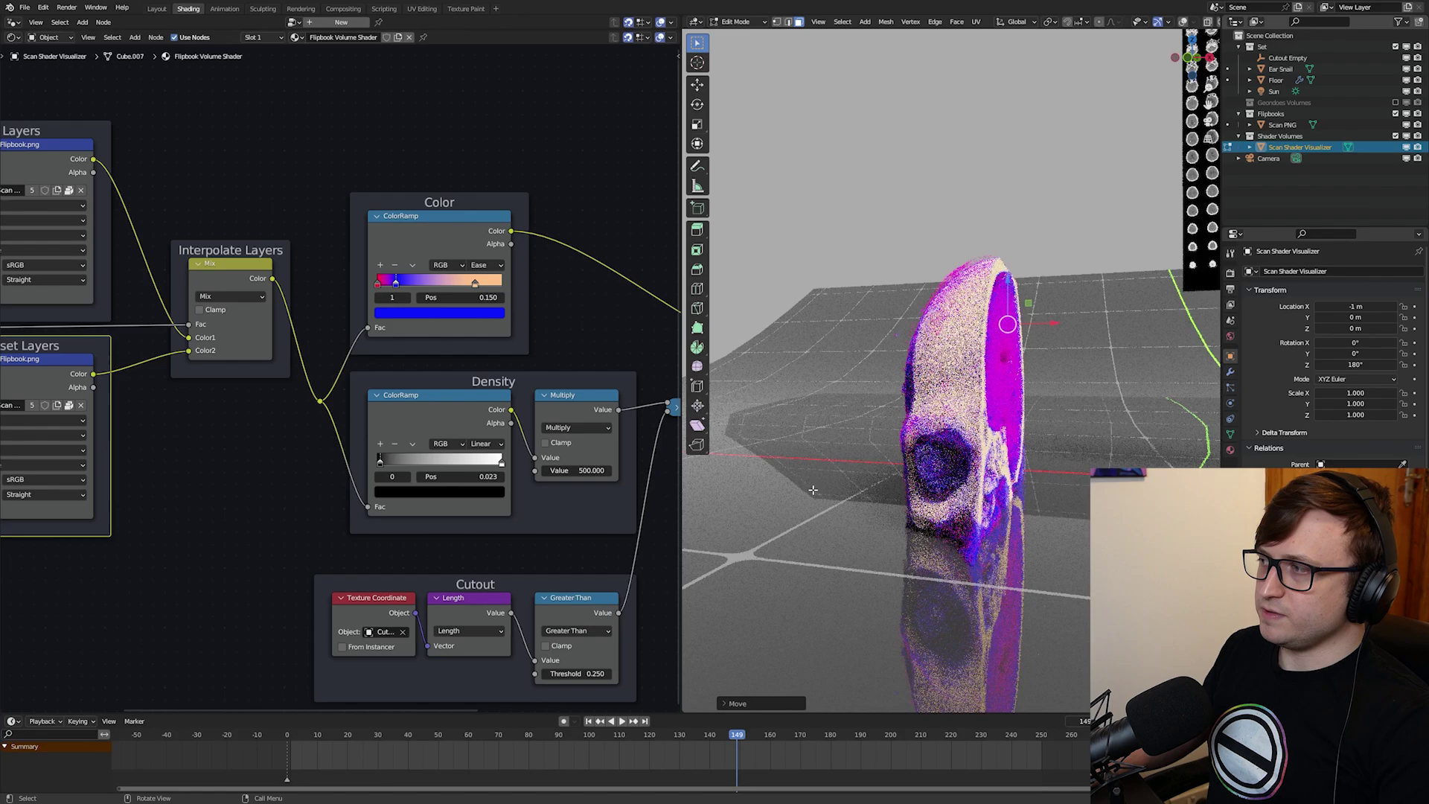
- Try shifting the Density color ramp's black stop while viewing the sliced skull's cut face
{"action": "middle_click_drag", "start_coordinate": [967, 446], "coordinate": [885, 446]}
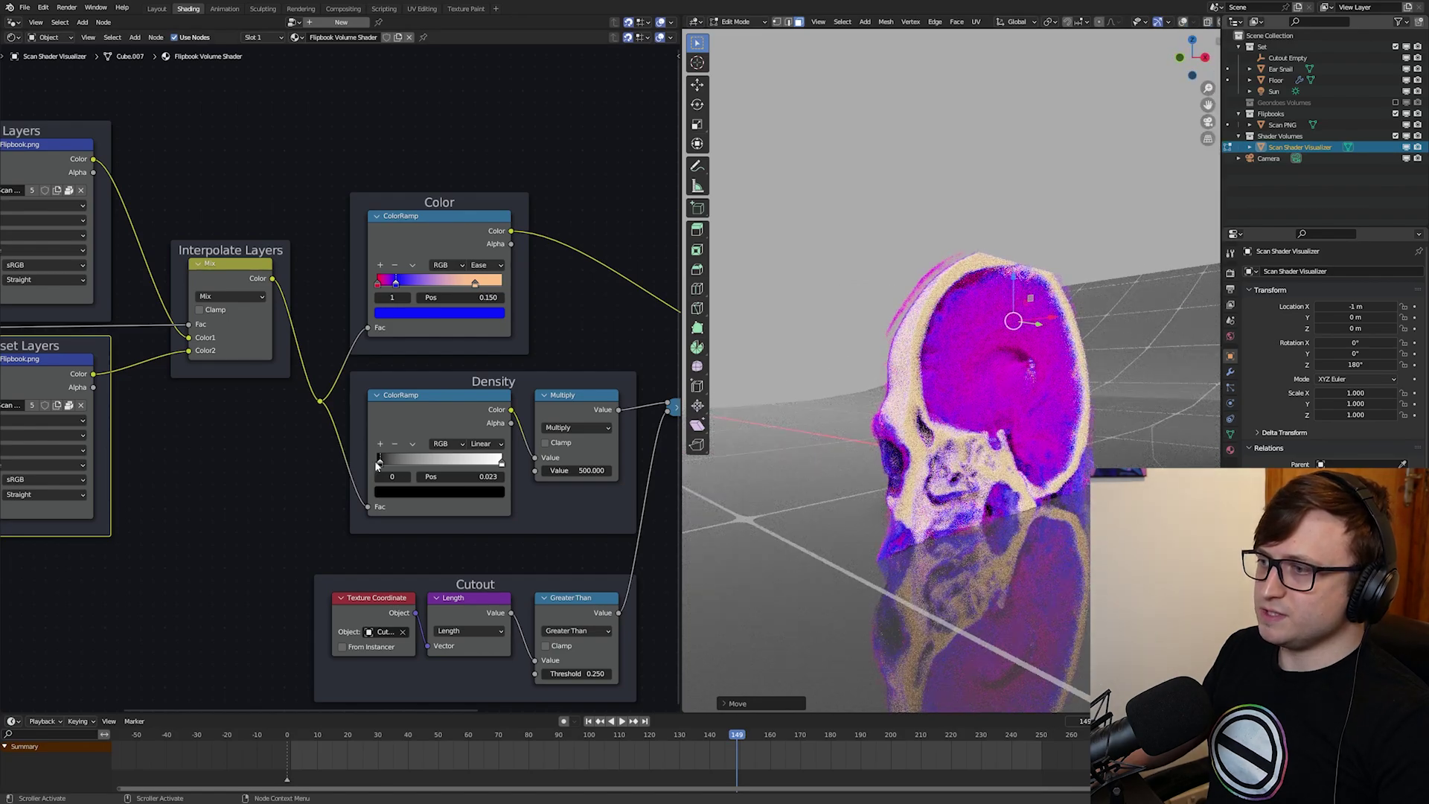
{"action": "left_click_drag", "start_coordinate": [377, 465], "coordinate": [418, 462]}
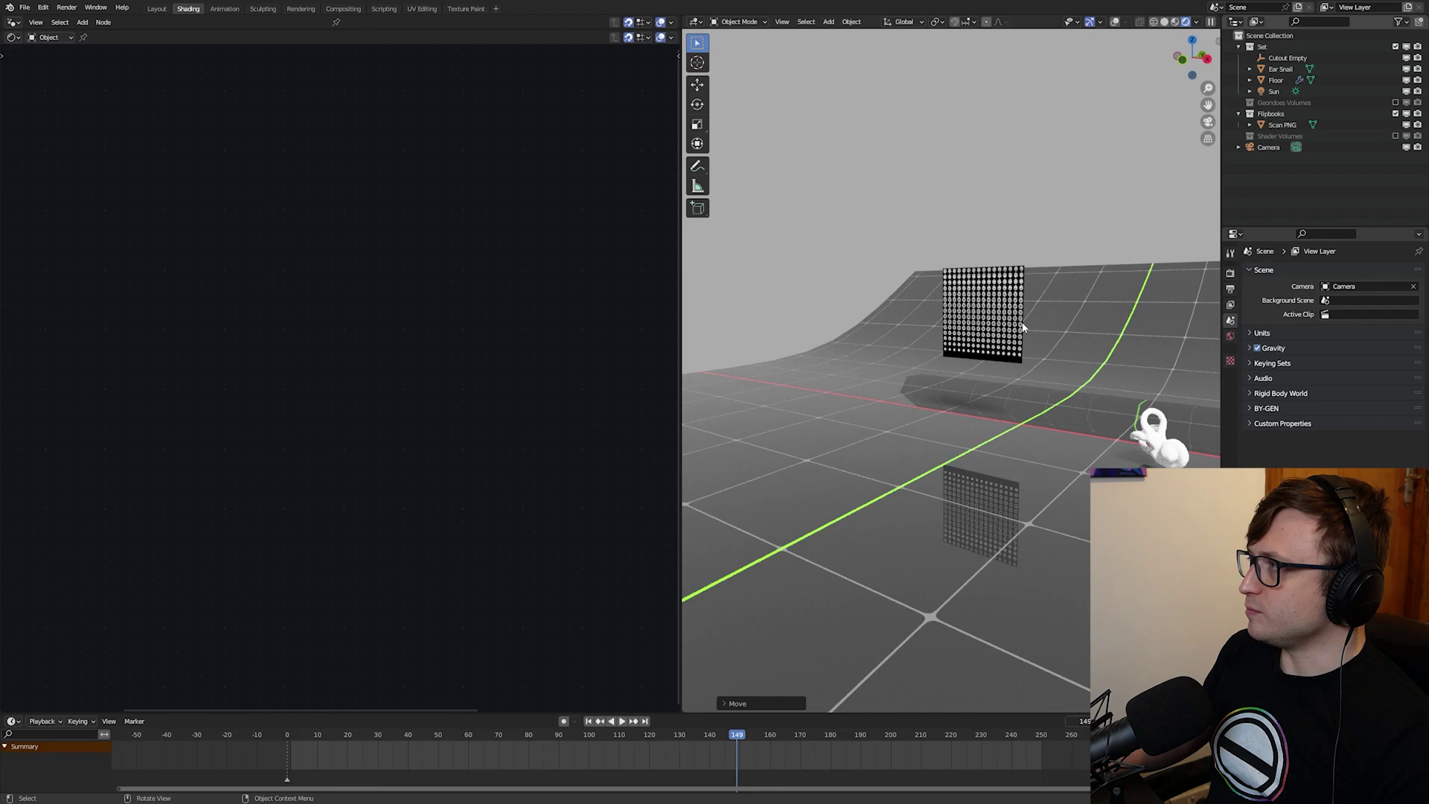
- Include the Geonodes Volumes collection in the view layer
{"action": "middle_click_drag", "start_coordinate": [960, 325], "coordinate": [1007, 322]}
{"action": "scroll", "coordinate": [1006, 322], "scroll_direction": "up", "scroll_amount": 1}
{"action": "left_click", "coordinate": [1395, 102]}
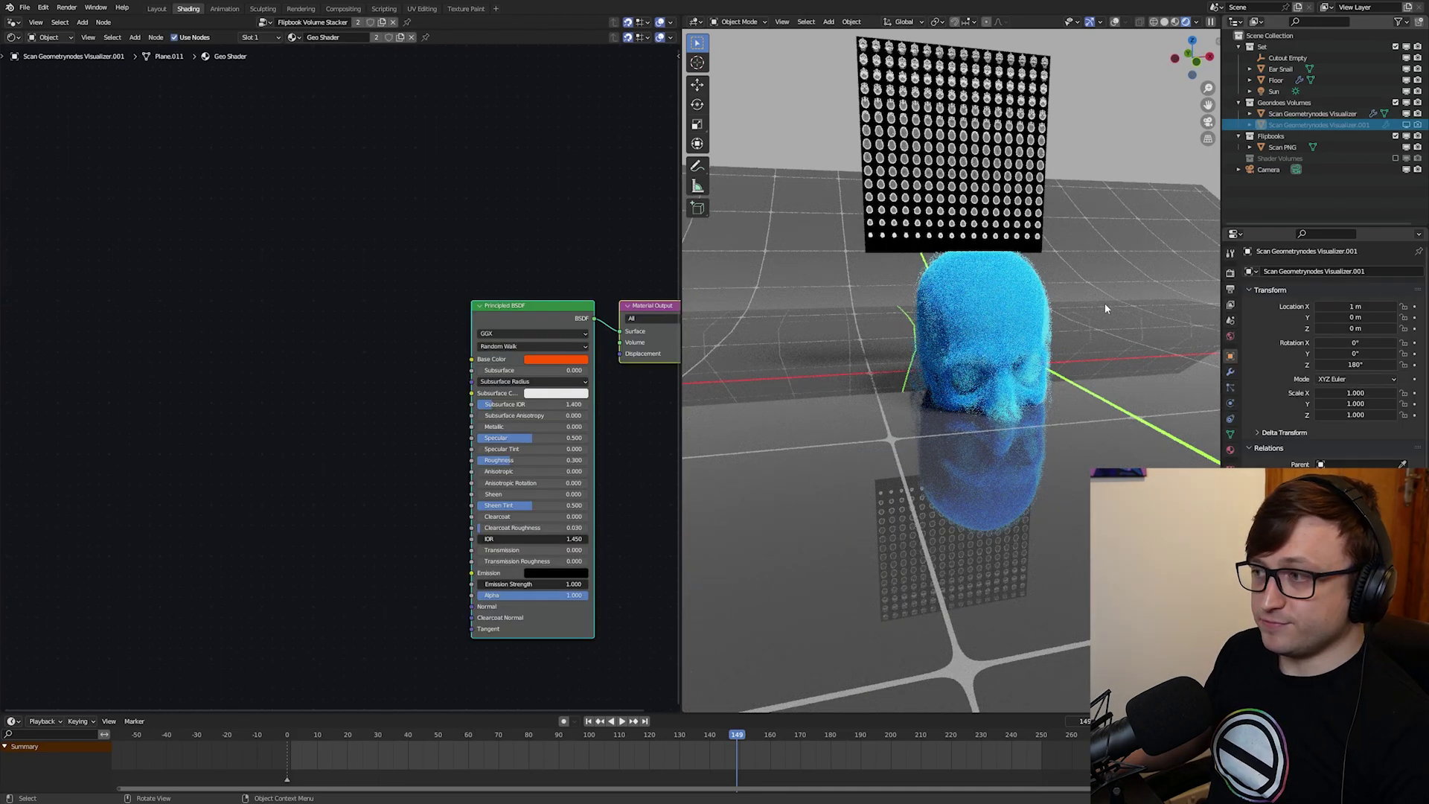
- Select the blue volume skull and shrink the shader editor to reveal its Flipbook Volume Stacker geometry nodes
{"action": "left_click", "coordinate": [969, 409]}
{"action": "middle_click_drag", "start_coordinate": [968, 409], "coordinate": [956, 338]}
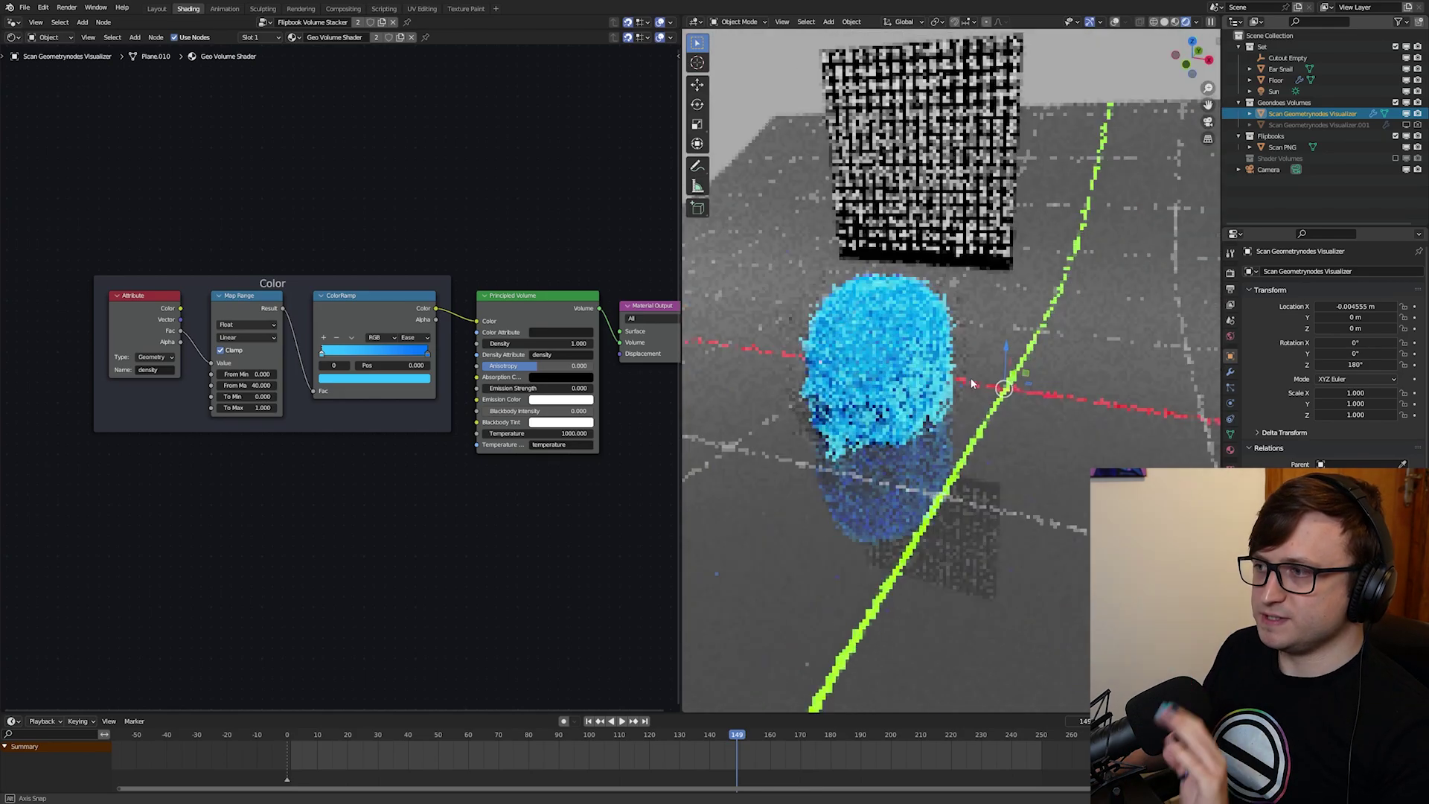
{"action": "middle_click_drag", "start_coordinate": [558, 372], "coordinate": [513, 358]}
{"action": "left_click_drag", "start_coordinate": [160, 29], "coordinate": [154, 704]}
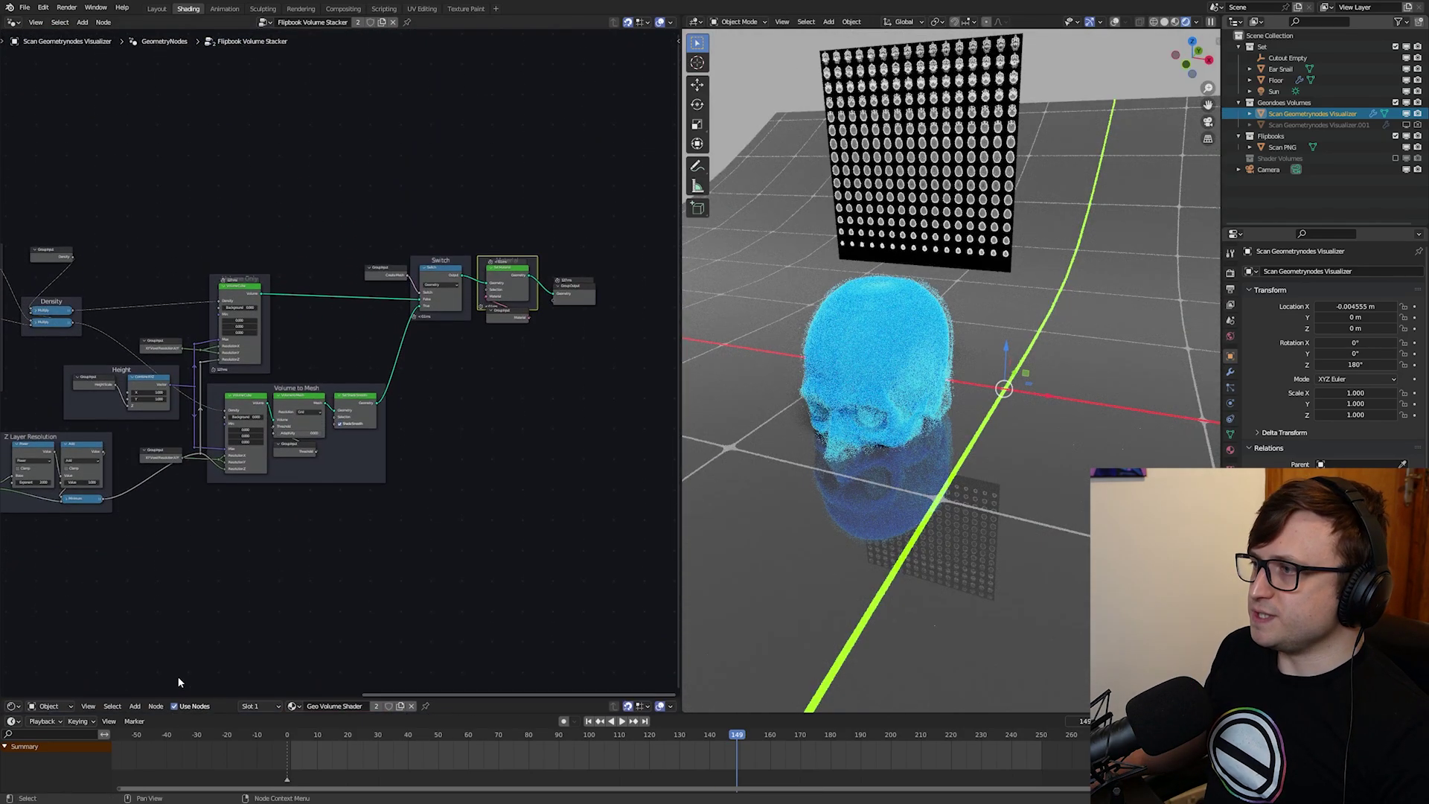
- Examine the Flipbook Volume Stacker node tree, especially the Flipbook Image Texture node and its link to Remap Range
{"action": "middle_click_drag", "start_coordinate": [110, 610], "coordinate": [292, 591]}
{"action": "middle_click_drag", "start_coordinate": [203, 585], "coordinate": [355, 593]}
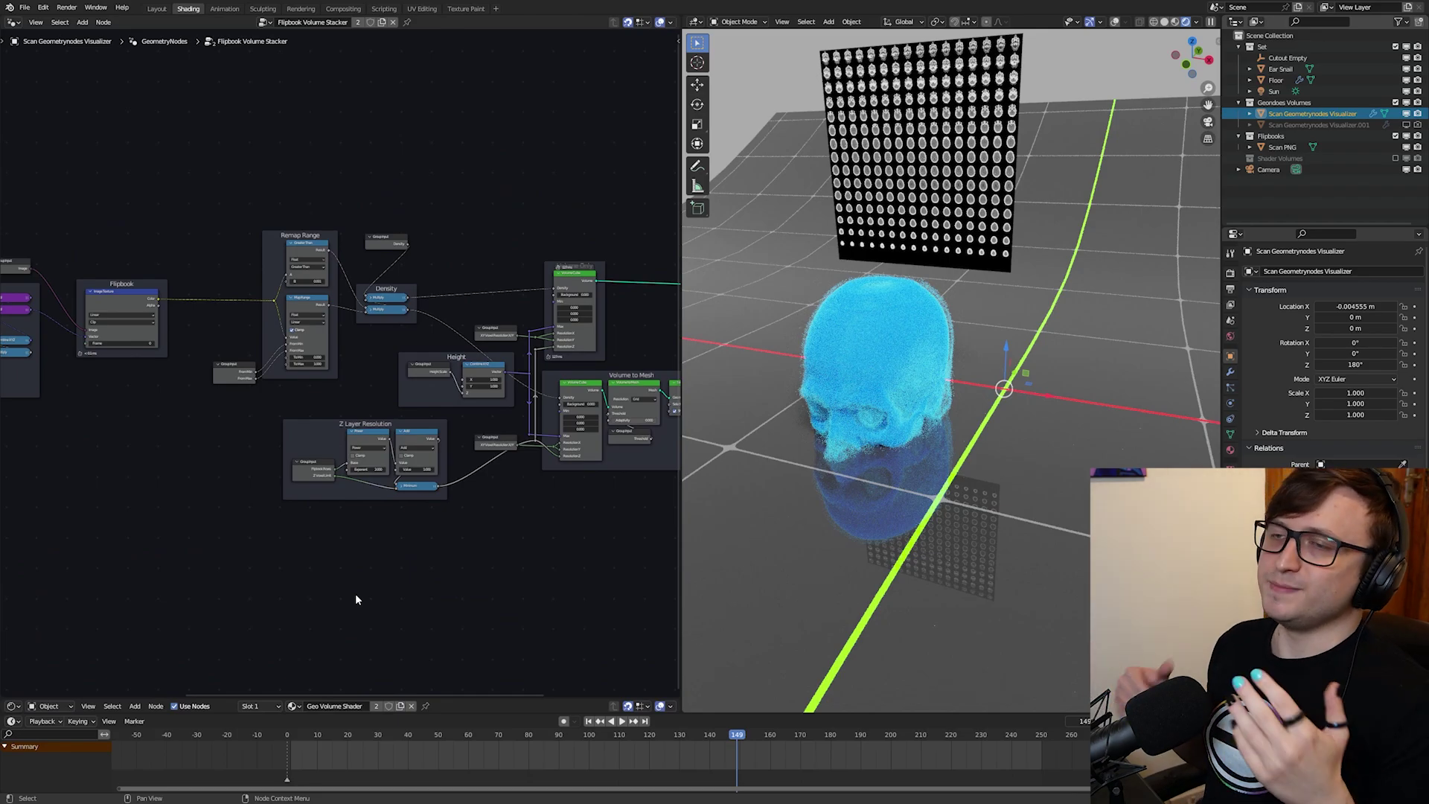
{"action": "middle_click_drag", "start_coordinate": [122, 339], "coordinate": [335, 380]}
{"action": "scroll", "coordinate": [343, 376], "scroll_direction": "up", "scroll_amount": 10}
{"action": "left_click_drag", "start_coordinate": [502, 494], "coordinate": [207, 235]}
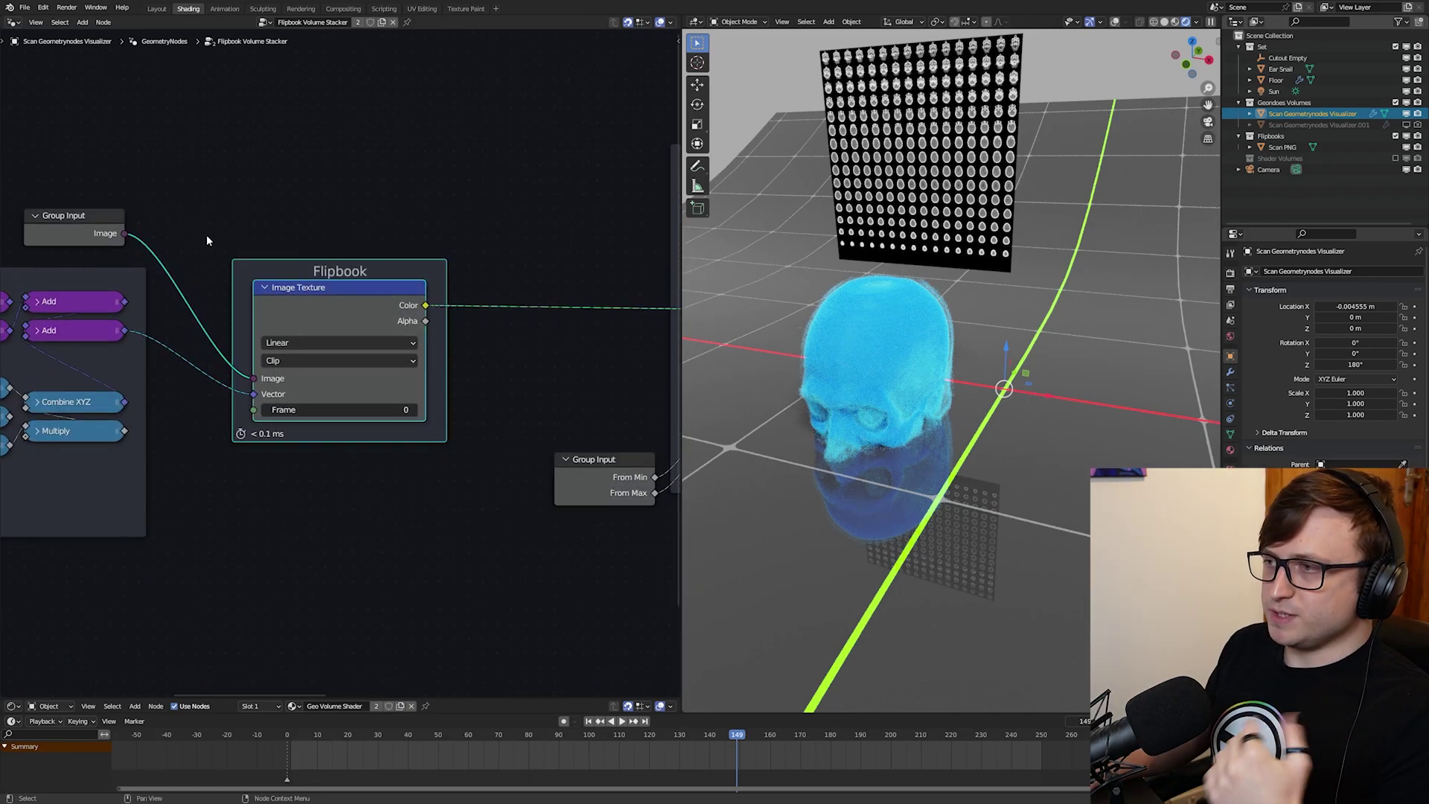
{"action": "mouse_move", "coordinate": [306, 375]}
{"action": "left_mouse_down"}
{"action": "mouse_move", "coordinate": [384, 326]}
{"action": "mouse_move", "coordinate": [416, 378]}
{"action": "mouse_move", "coordinate": [329, 367]}
{"action": "mouse_move", "coordinate": [300, 382]}
{"action": "left_mouse_up"}
{"action": "scroll", "coordinate": [387, 400], "scroll_direction": "down", "scroll_amount": 3}
{"action": "middle_click_drag", "start_coordinate": [387, 401], "coordinate": [275, 378]}
- Hide Scan Geometrynodes Visualizer, show Scan Geometrynodes Visualizer.001 in the viewport, and select the orange skull mesh in front view
{"action": "left_click_drag", "start_coordinate": [1405, 113], "coordinate": [1405, 124]}
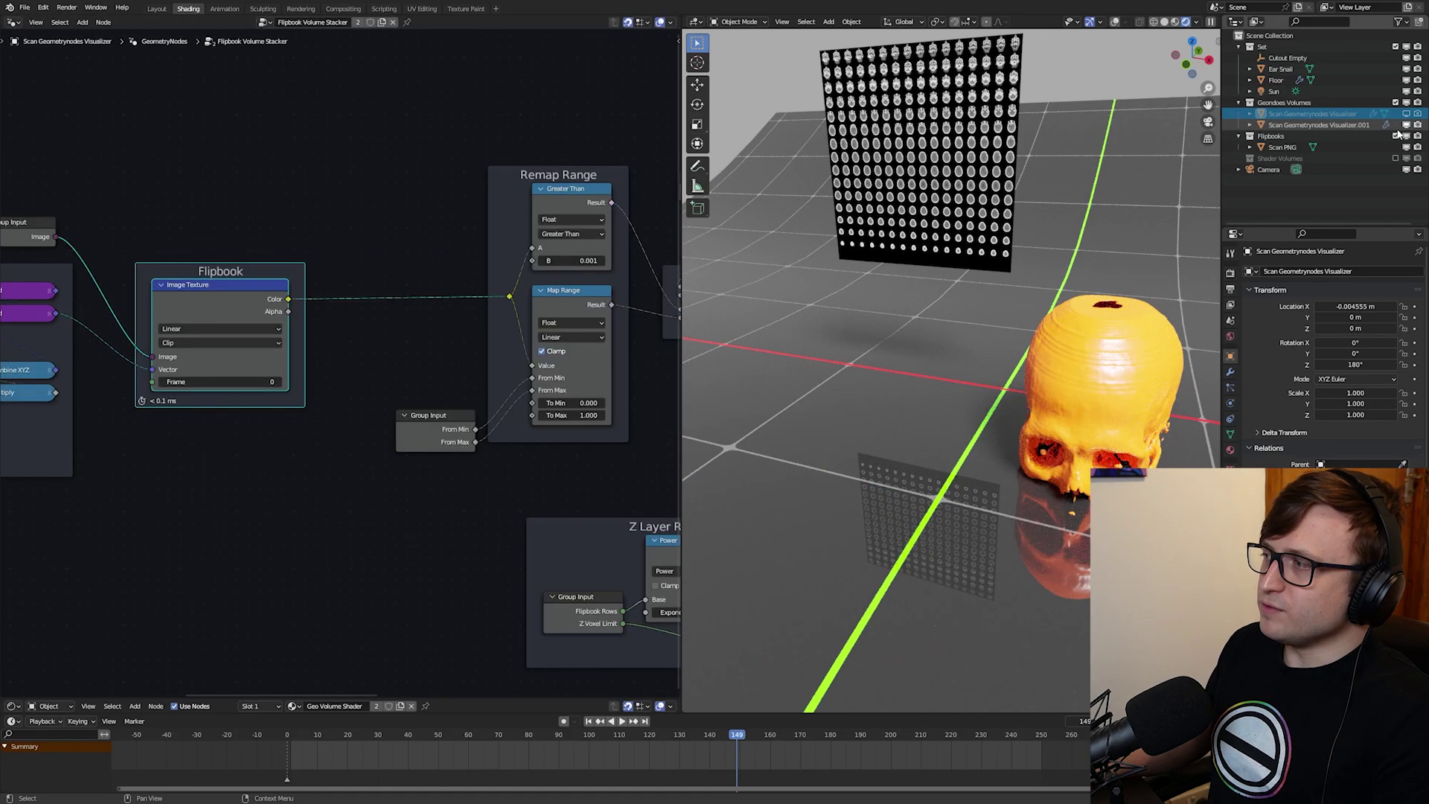
{"action": "middle_click", "coordinate": [1088, 367], "text": "alt"}
{"action": "scroll", "coordinate": [1006, 404], "scroll_direction": "up", "scroll_amount": 4}
{"action": "left_click", "coordinate": [1006, 404]}
{"action": "key", "text": "KP_1"}
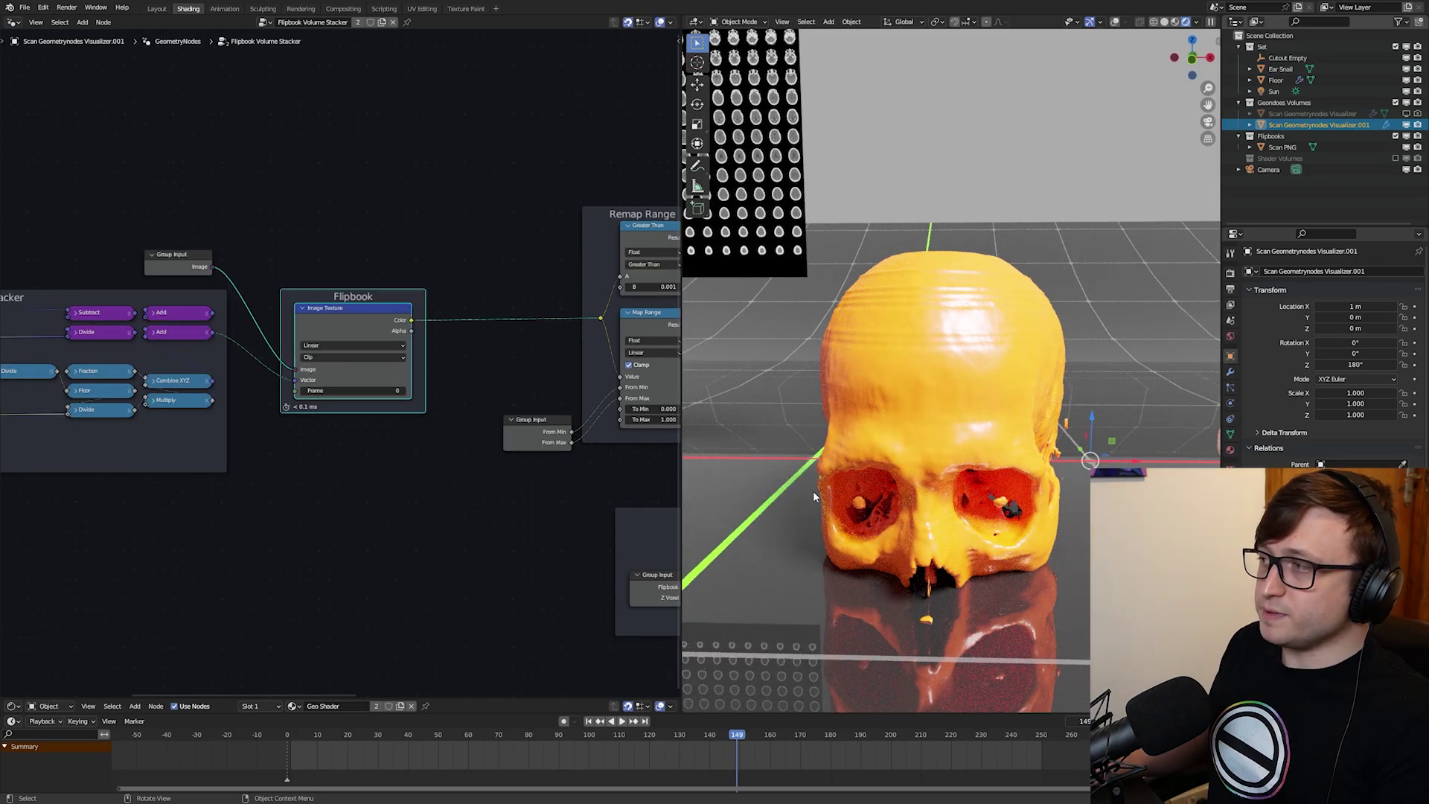
{"action": "key", "text": "r"}
{"action": "key", "text": "r"}
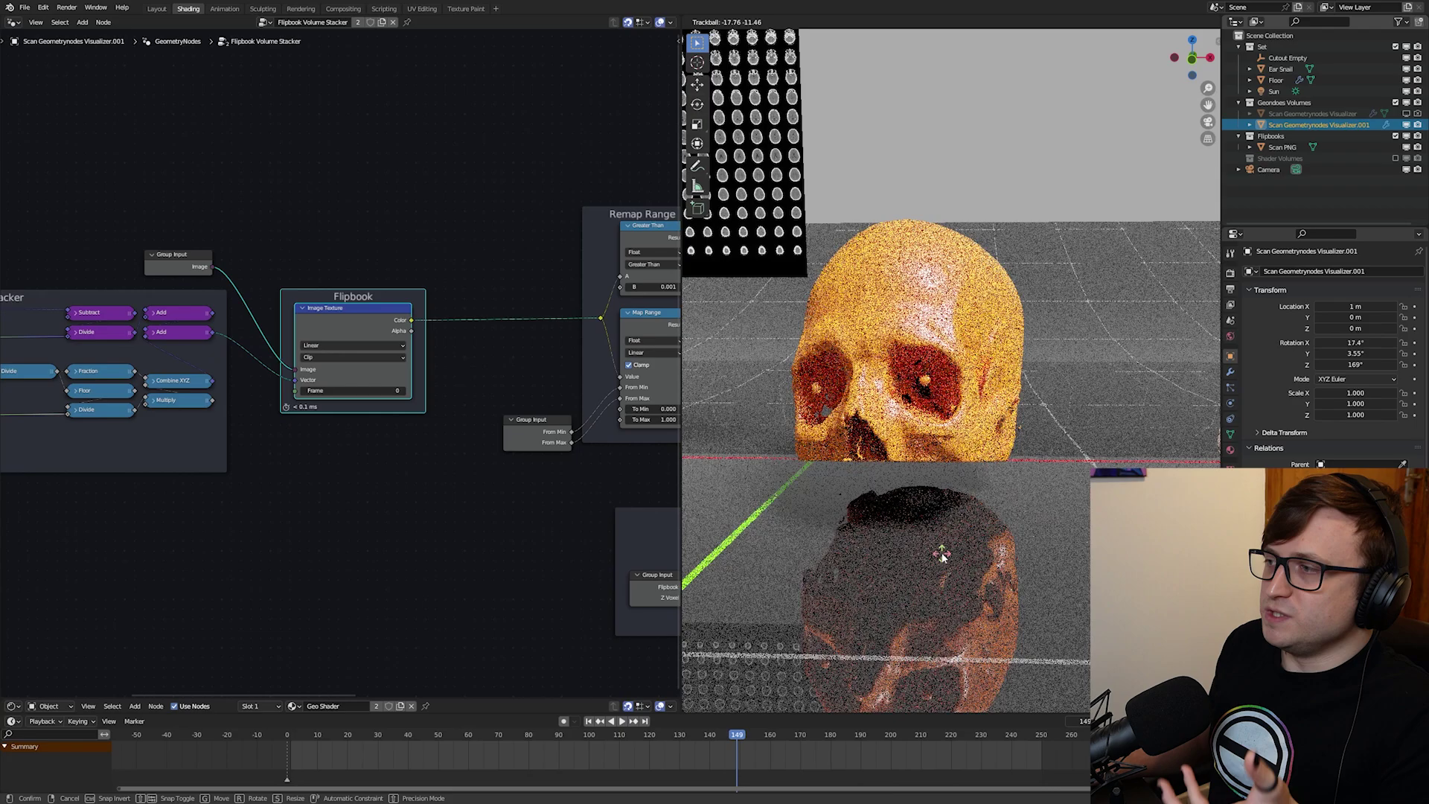
{"action": "key", "text": "Escape"}
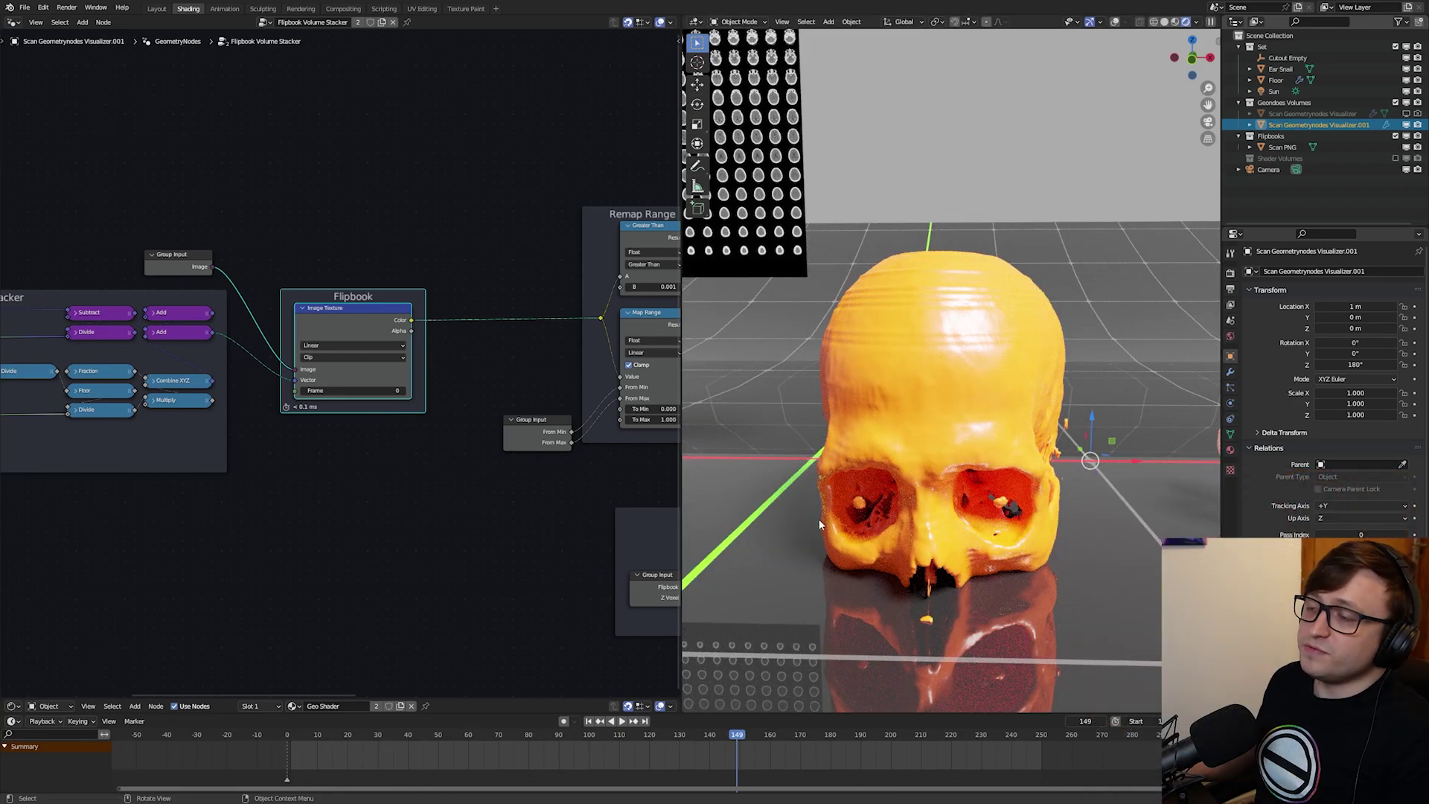
- Show the orange skull's modifier settings and examine the Group Input node feeding the Flipbook Image Texture
{"action": "left_click", "coordinate": [1230, 371]}
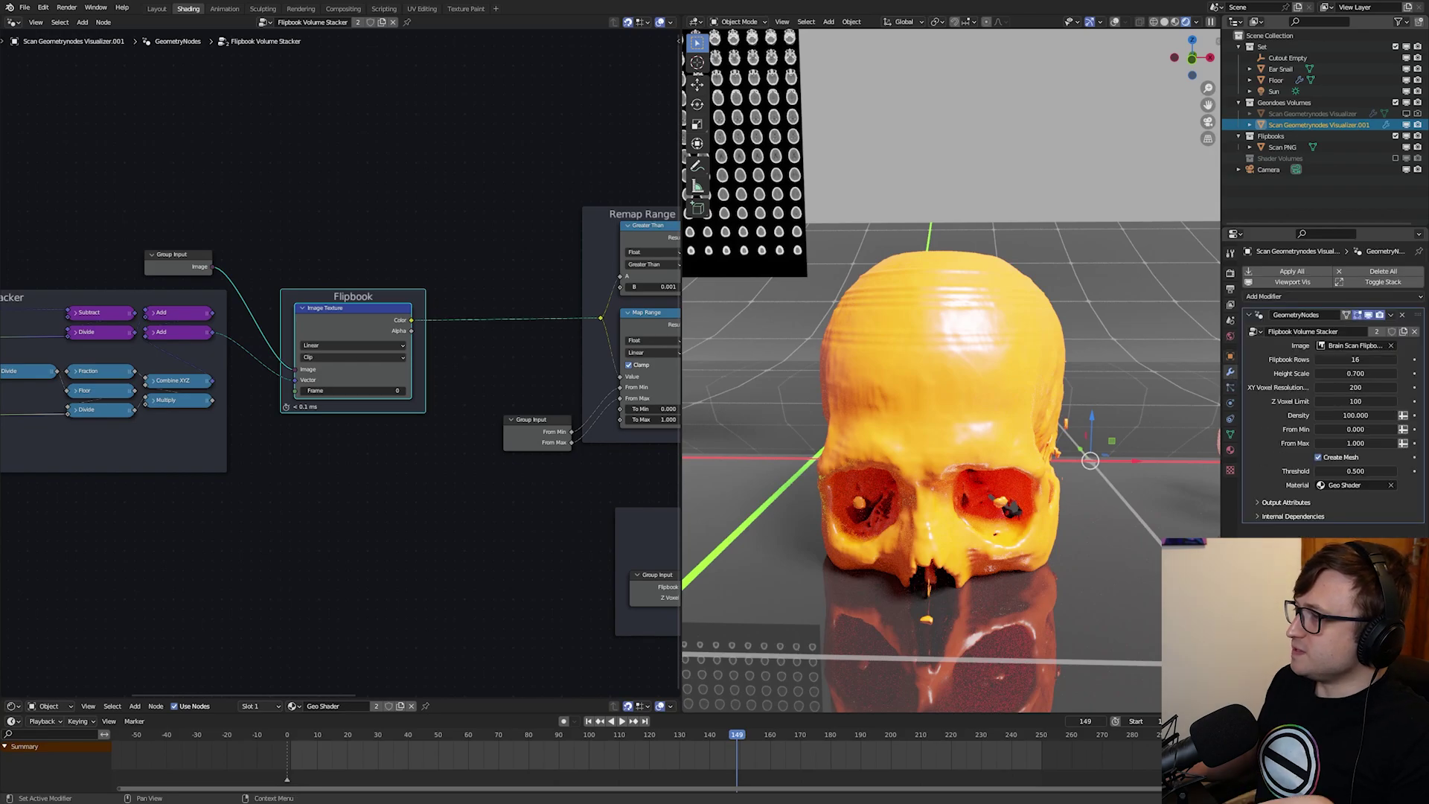
{"action": "middle_click_drag", "start_coordinate": [328, 529], "coordinate": [415, 568]}
{"action": "left_click", "coordinate": [287, 305]}
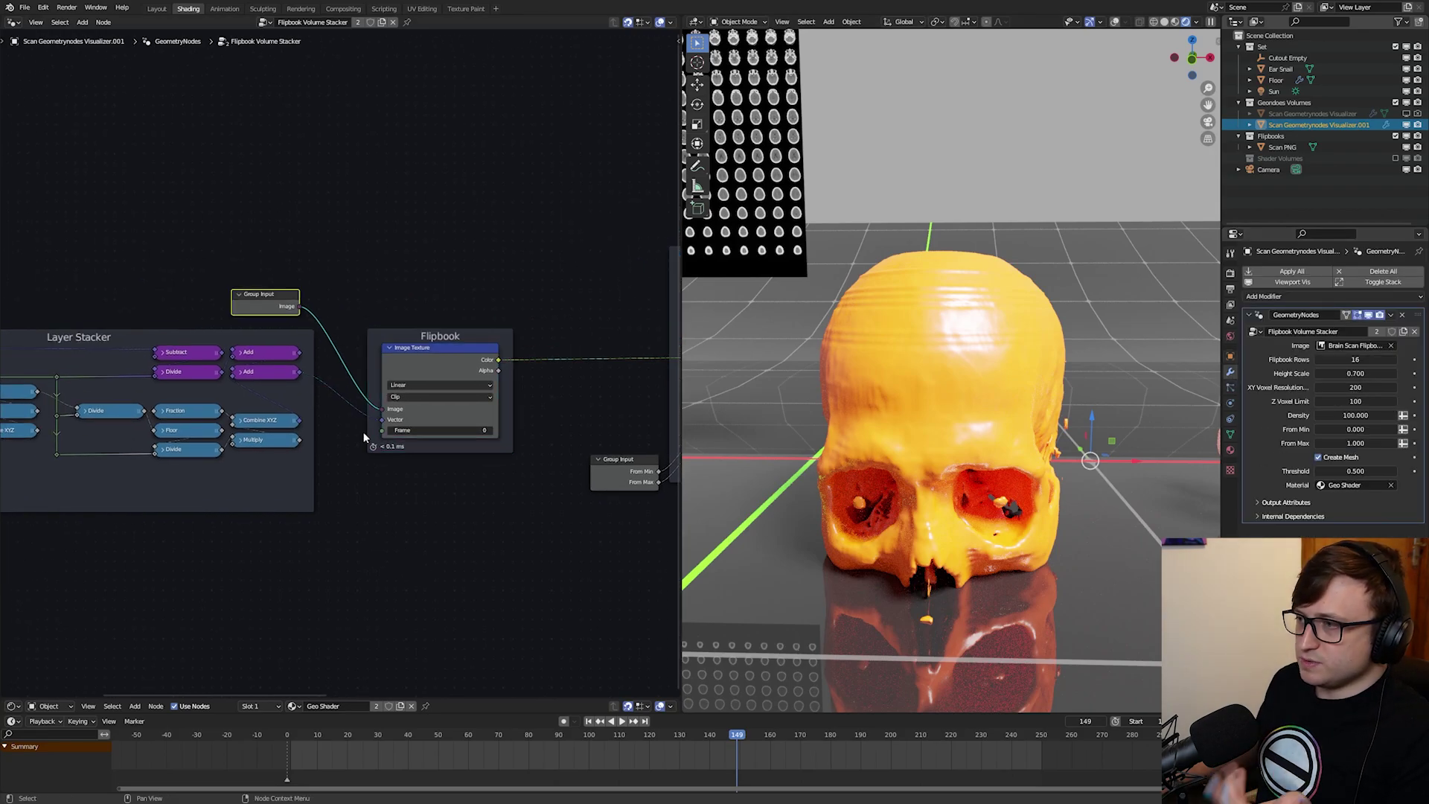
{"action": "left_click", "coordinate": [363, 432]}
{"action": "scroll", "coordinate": [363, 432], "scroll_direction": "up", "scroll_amount": 1}
{"action": "middle_click_drag", "start_coordinate": [493, 526], "coordinate": [337, 492]}
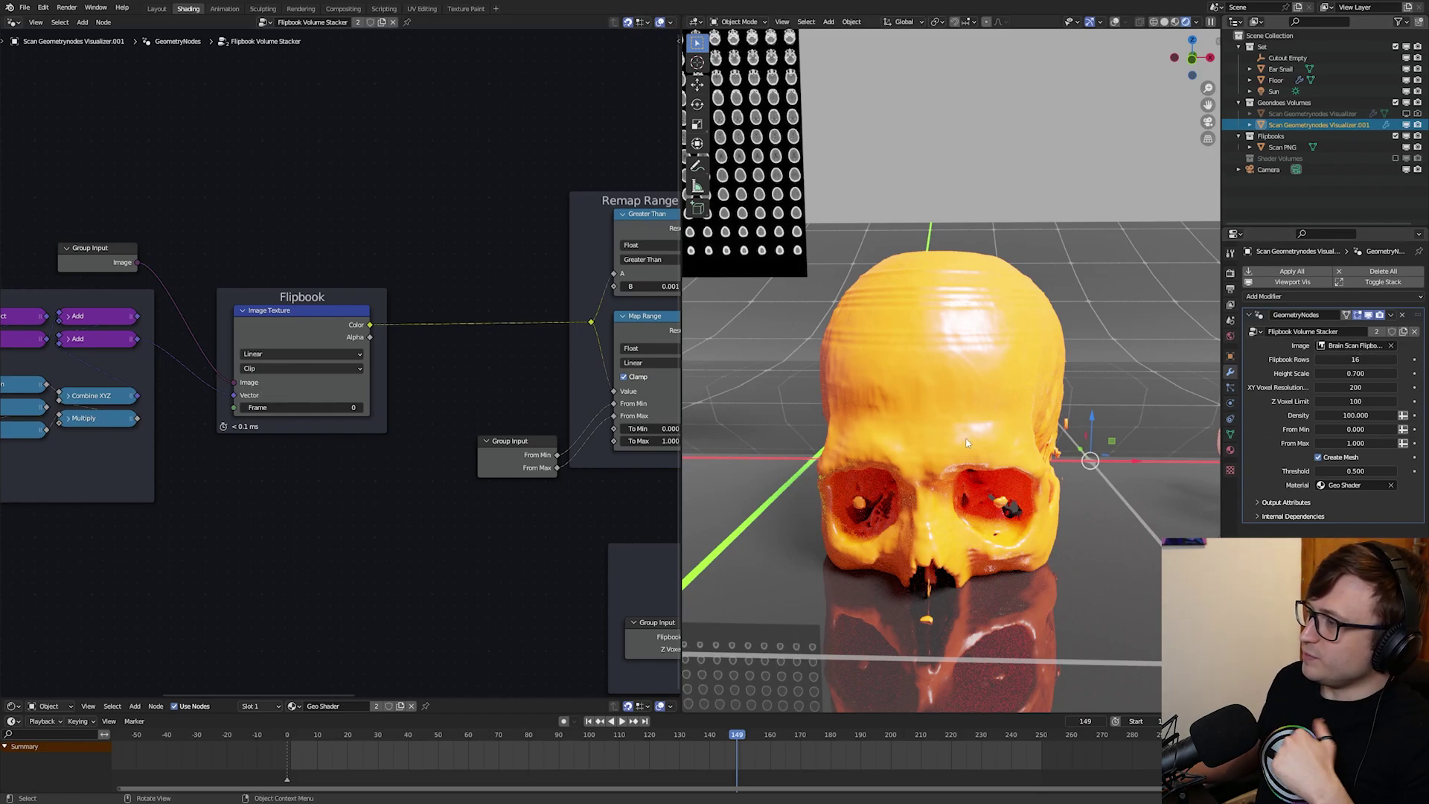
- Check the modifier's Image input, keeping Brain Scan Flipbook.png, and compare the Scan PNG plane with the orange skull
{"action": "left_click", "coordinate": [1321, 346]}
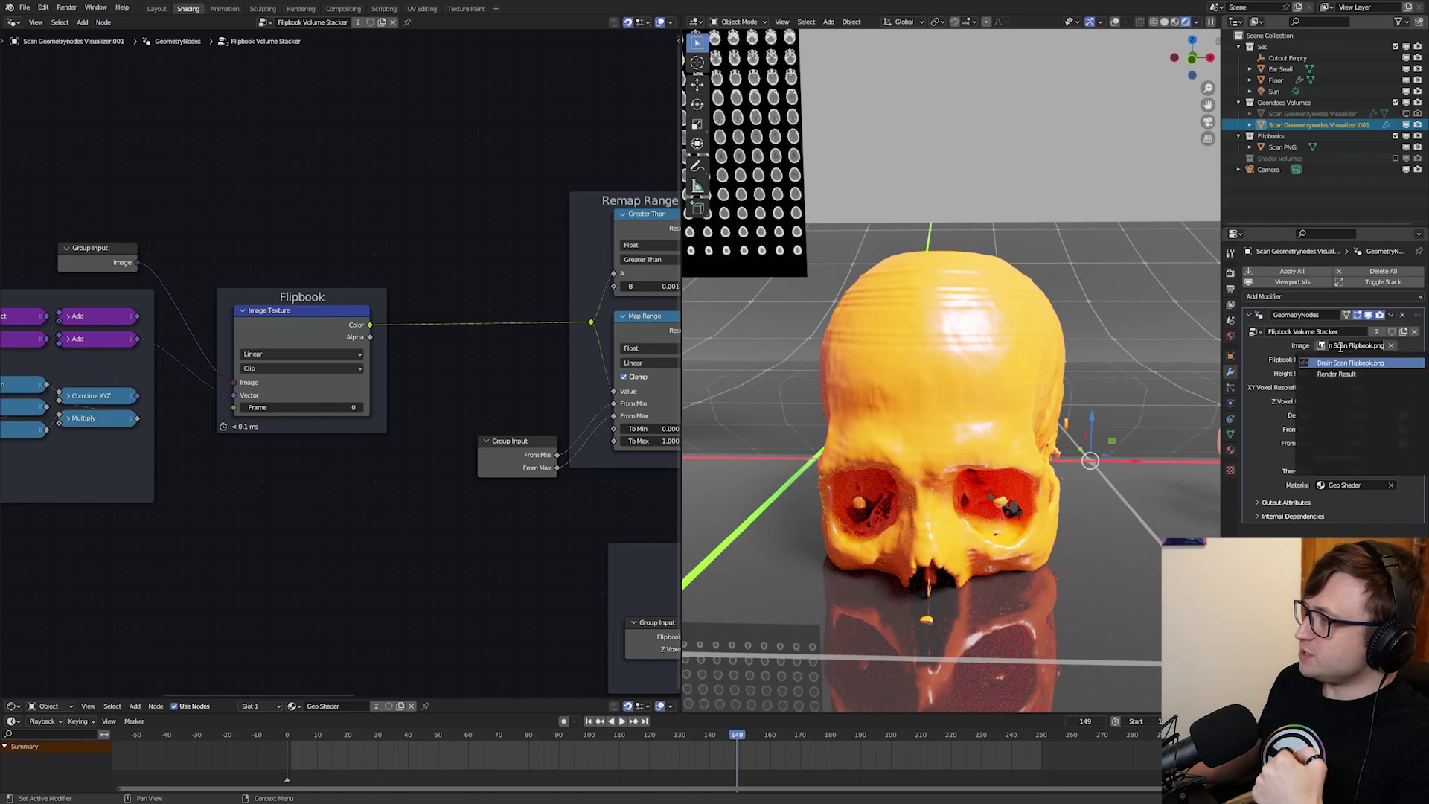
{"action": "key", "text": "Return"}
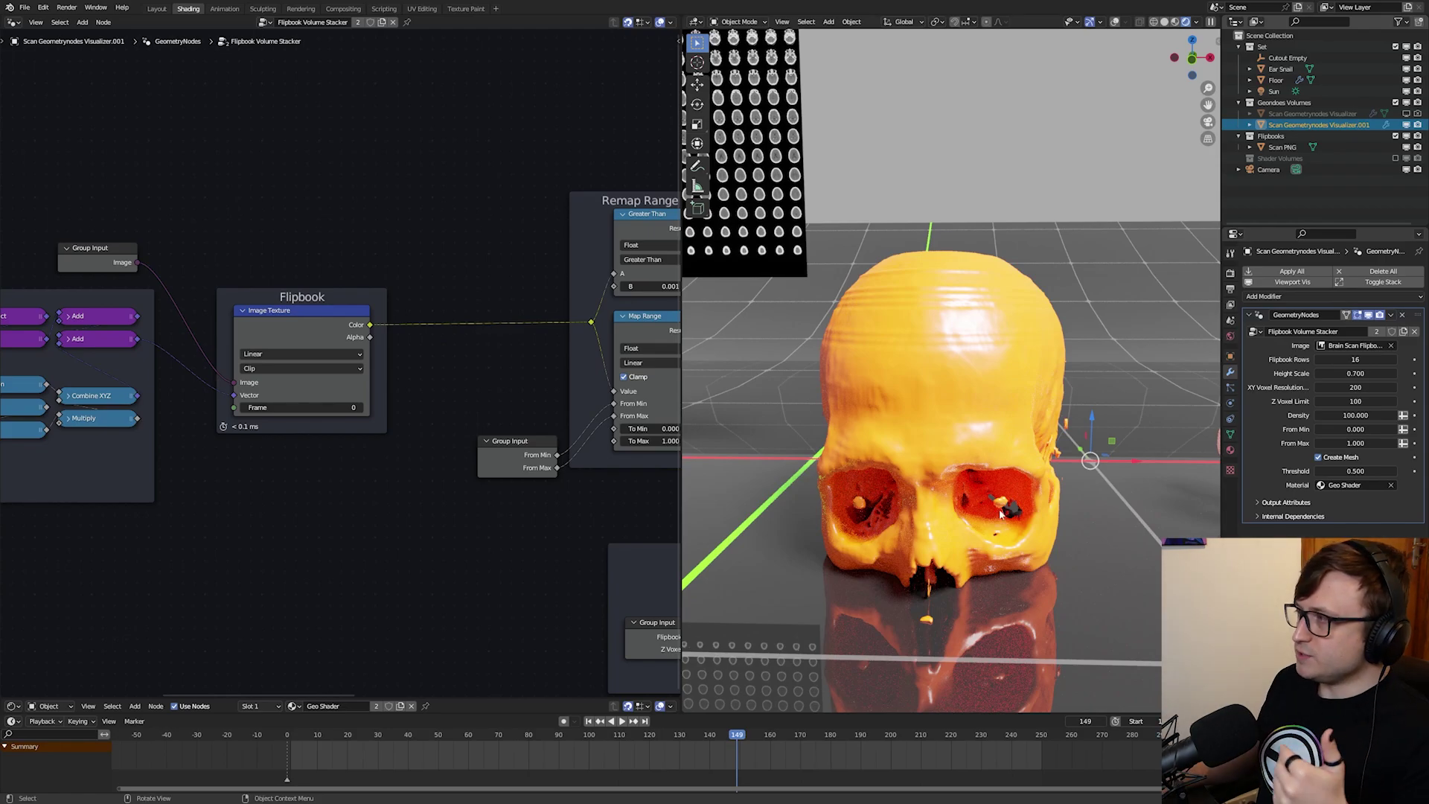
{"action": "scroll", "coordinate": [1021, 400], "scroll_direction": "down", "scroll_amount": 3}
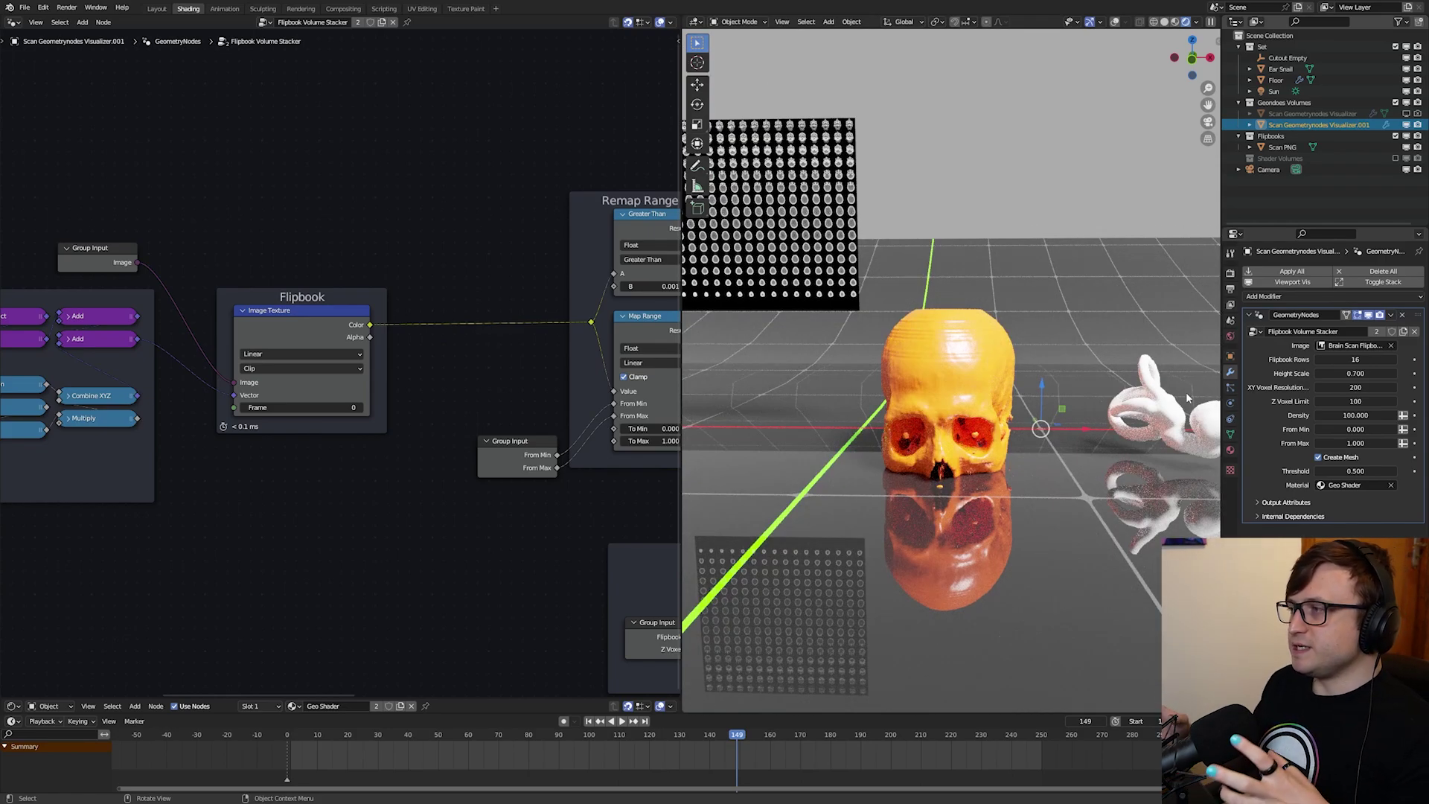
{"action": "middle_click_drag", "start_coordinate": [890, 335], "coordinate": [1009, 376], "text": "shift"}
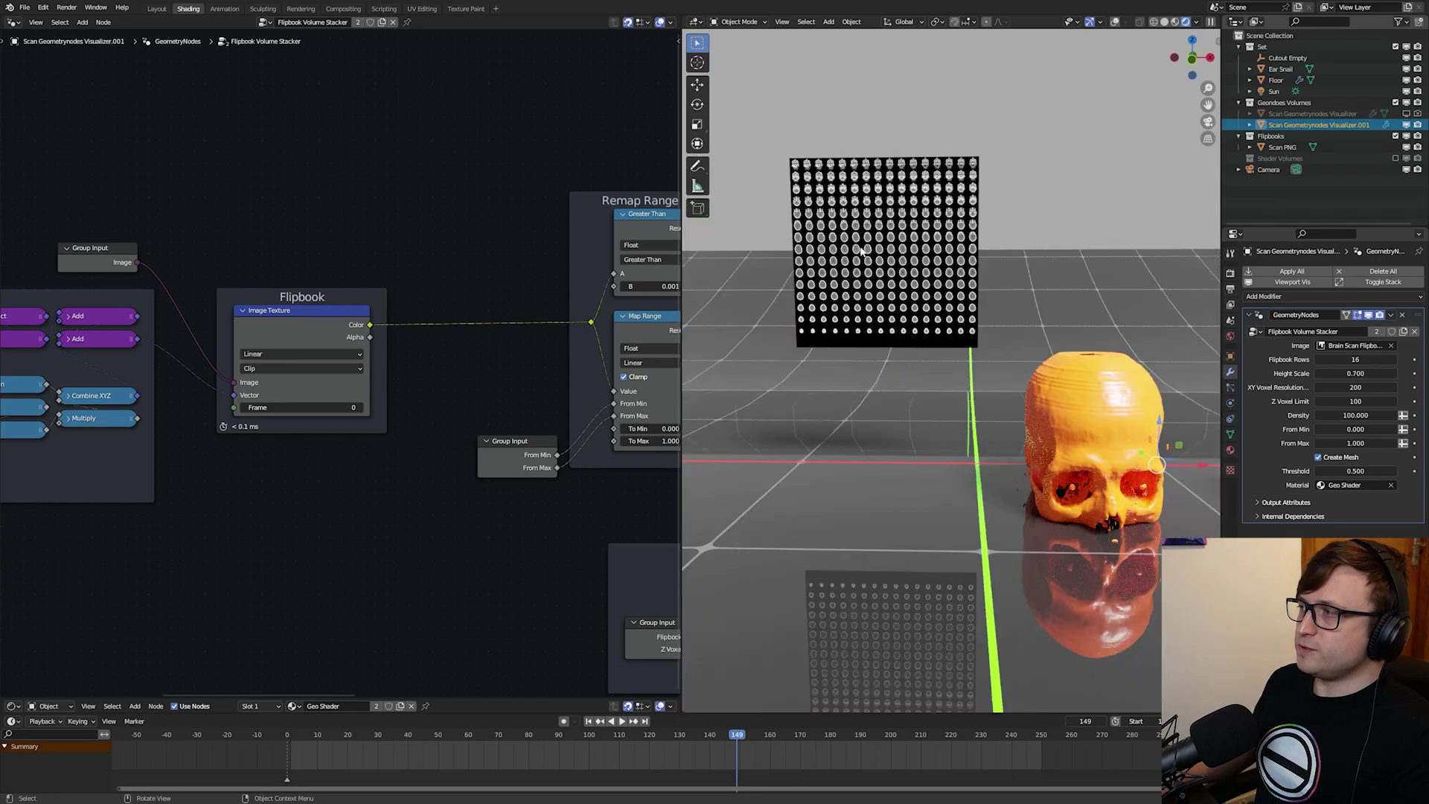
{"action": "left_click", "coordinate": [860, 251]}
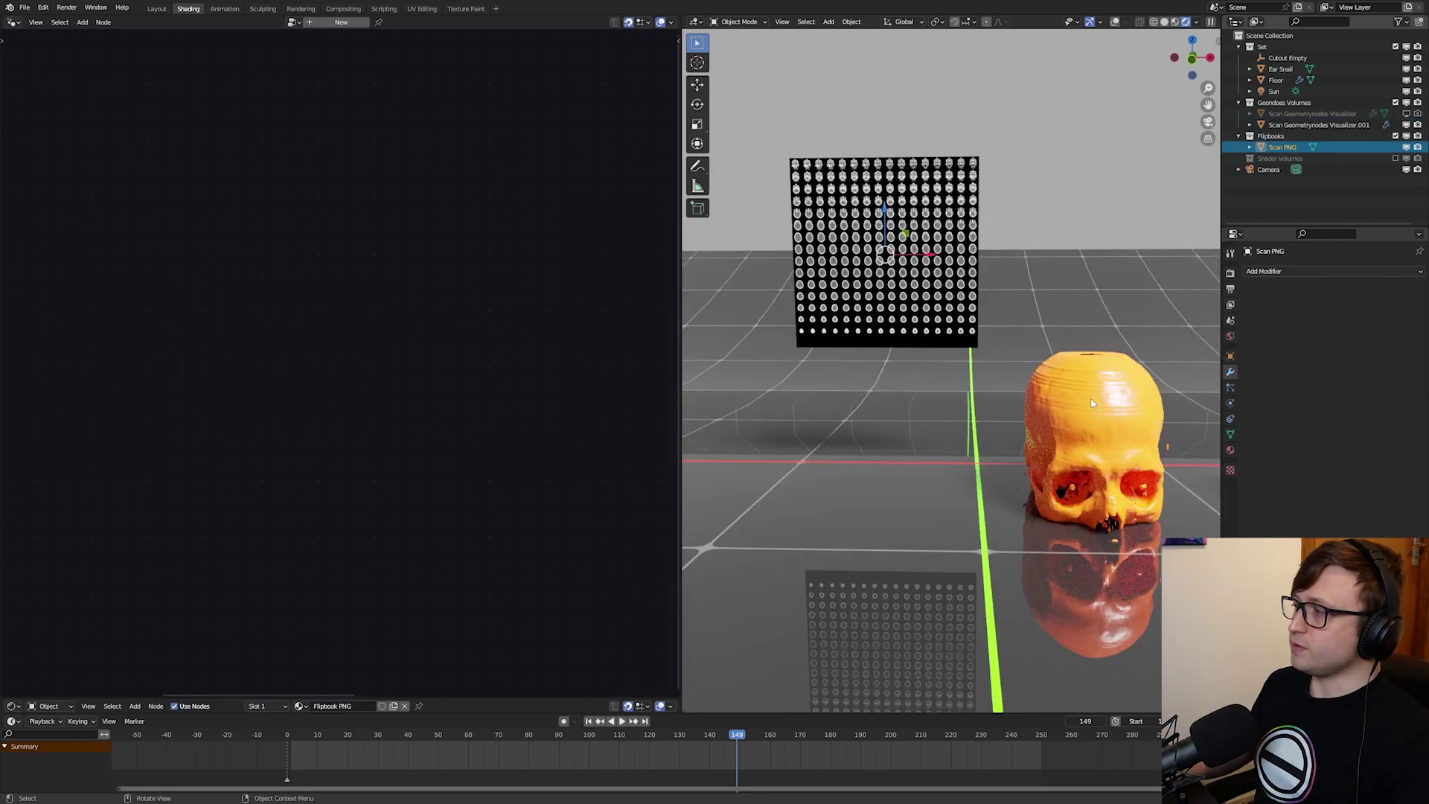
{"action": "left_click", "coordinate": [1131, 424]}
- Try a different Flipbook Rows value on the orange skull and restore it to 16
{"action": "middle_click_drag", "start_coordinate": [1174, 447], "coordinate": [1071, 402], "text": "shift"}
{"action": "scroll", "coordinate": [1072, 402], "scroll_direction": "up", "scroll_amount": 2}
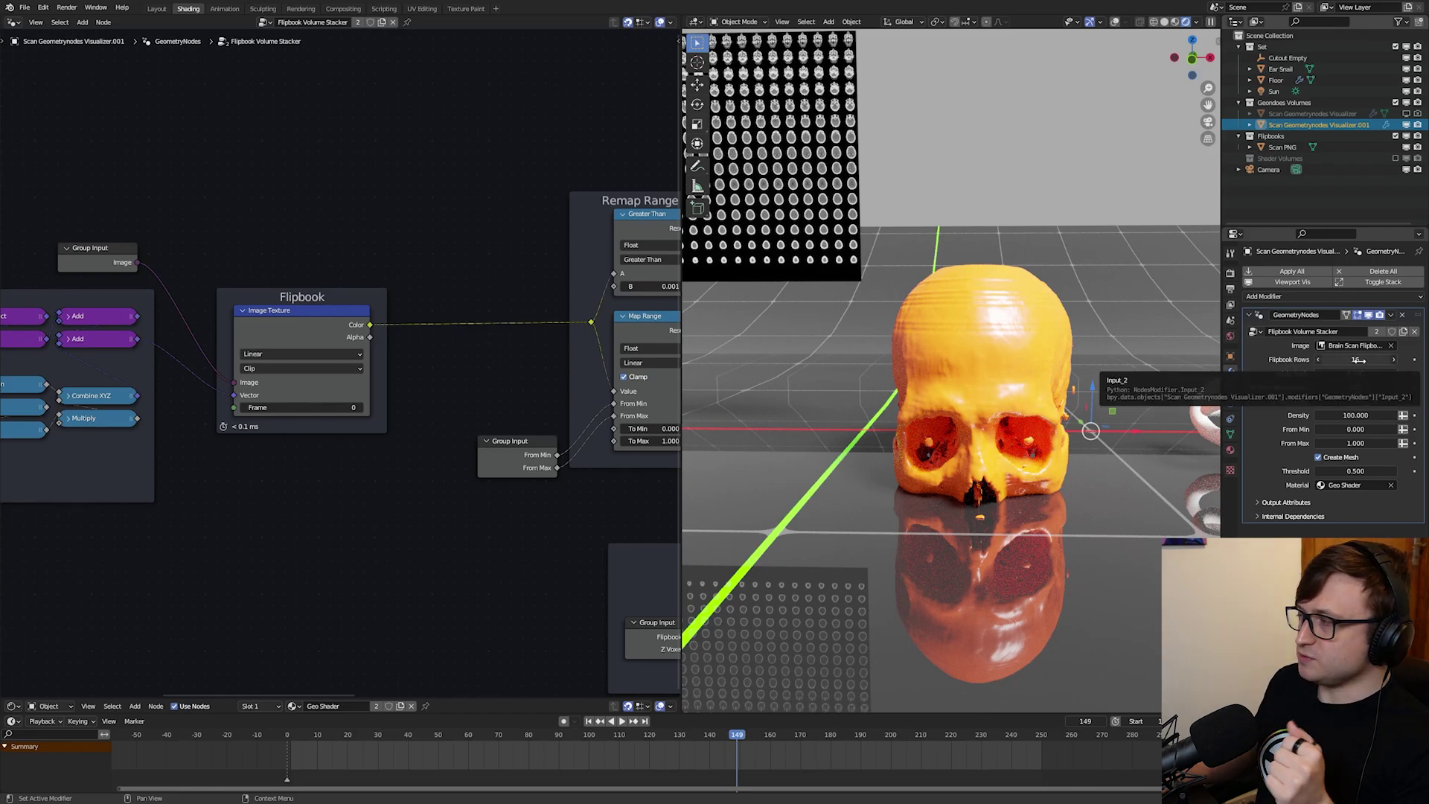
{"action": "mouse_move", "coordinate": [1358, 360]}
{"action": "left_mouse_down"}
{"action": "mouse_move", "coordinate": [1389, 360]}
{"action": "mouse_move", "coordinate": [1354, 360]}
{"action": "left_mouse_up"}
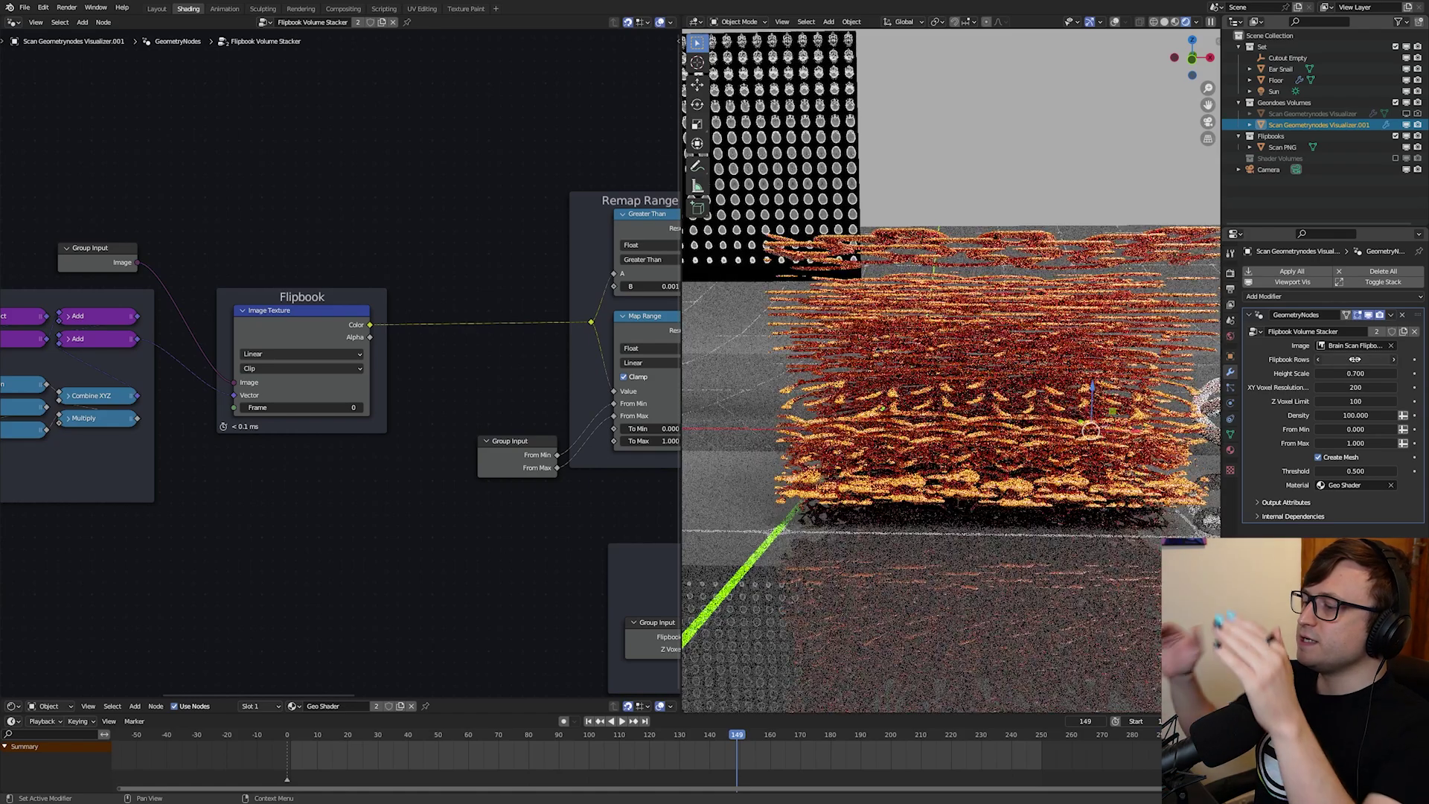
{"action": "left_click", "coordinate": [1354, 360]}
{"action": "type", "text": "10"}
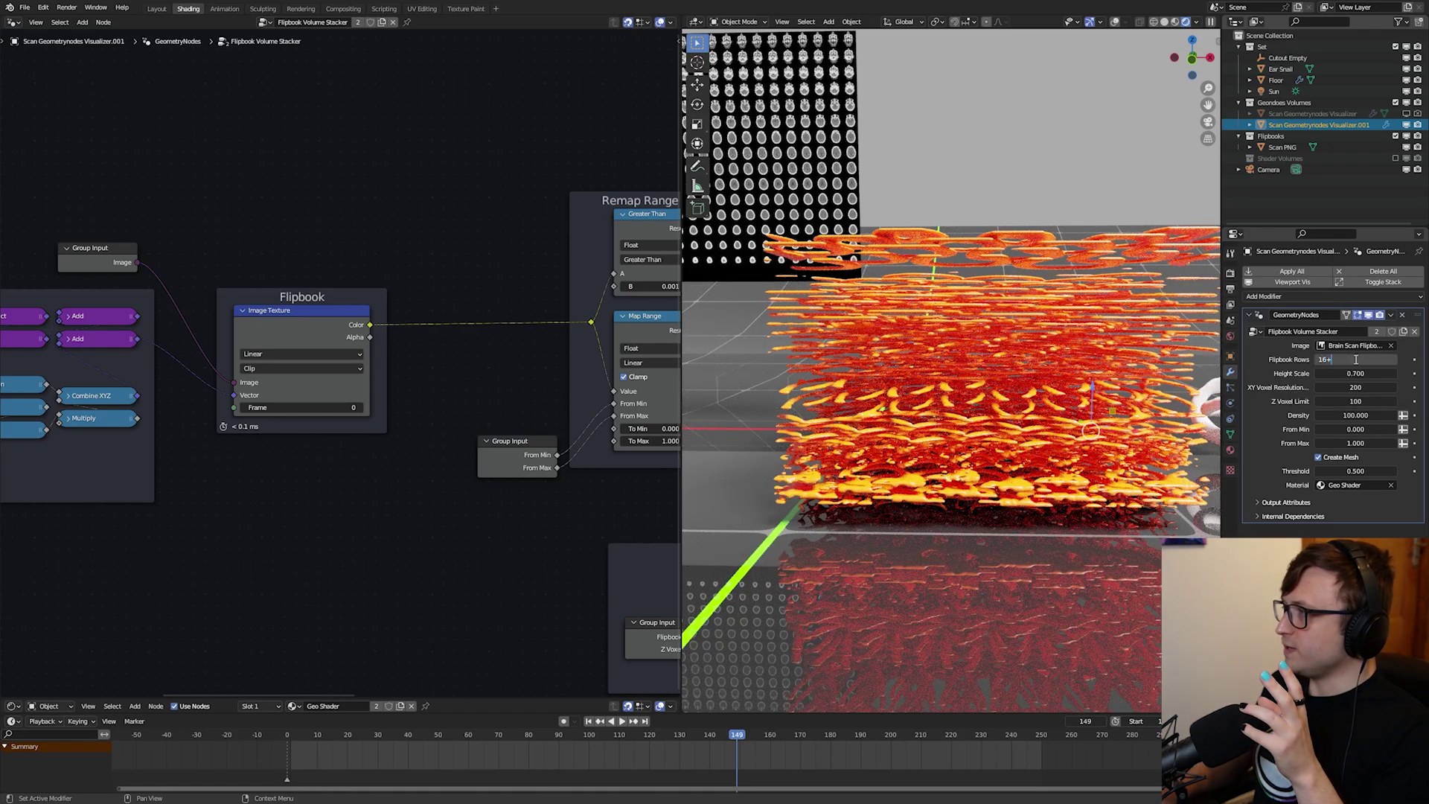
{"action": "key", "text": "BackSpace"}
{"action": "key", "text": "Return"}
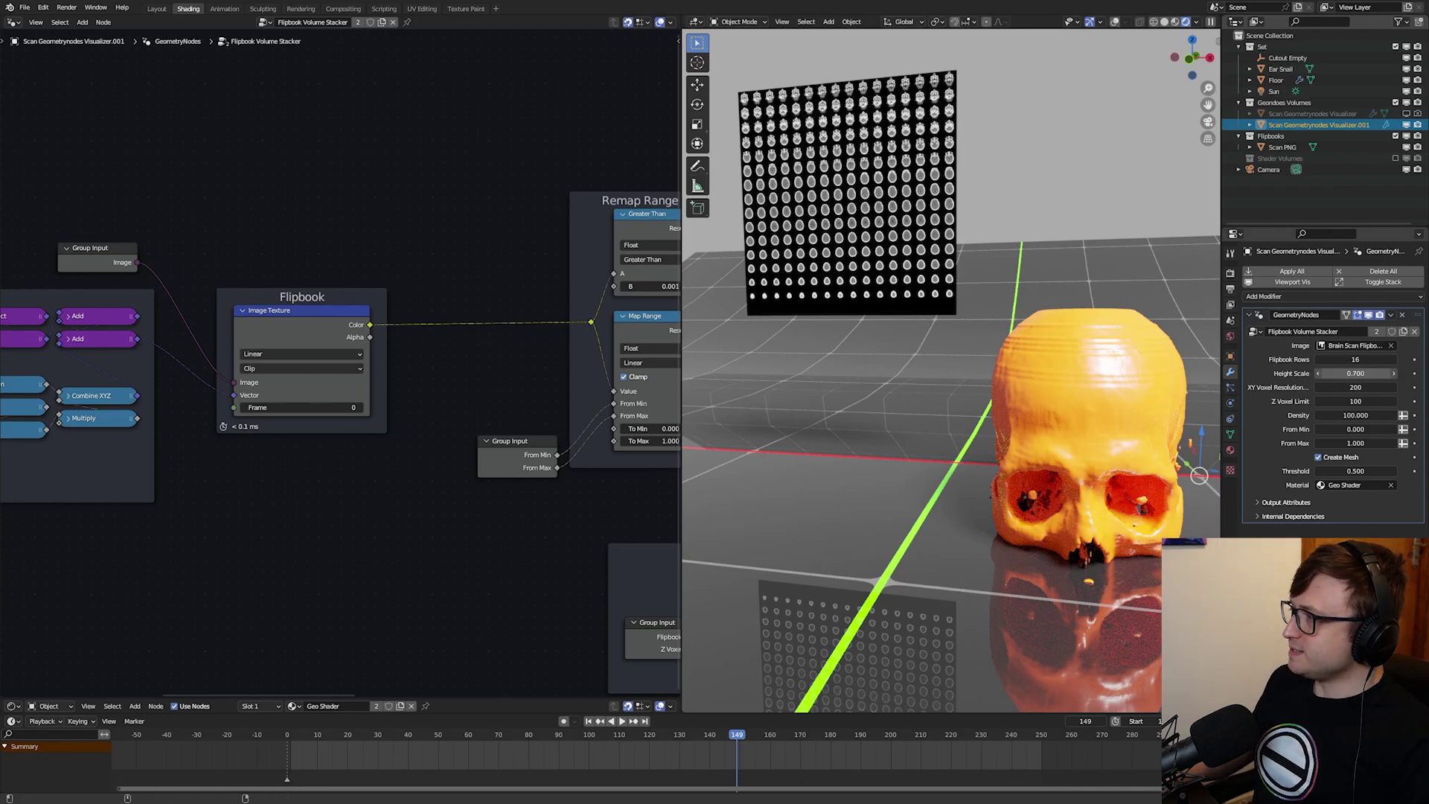
- Lower the Height Scale of the orange skull to 0.632
{"action": "mouse_move", "coordinate": [1354, 373]}
{"action": "left_mouse_down"}
{"action": "mouse_move", "coordinate": [1366, 372]}
{"action": "mouse_move", "coordinate": [1340, 373]}
{"action": "left_mouse_up"}
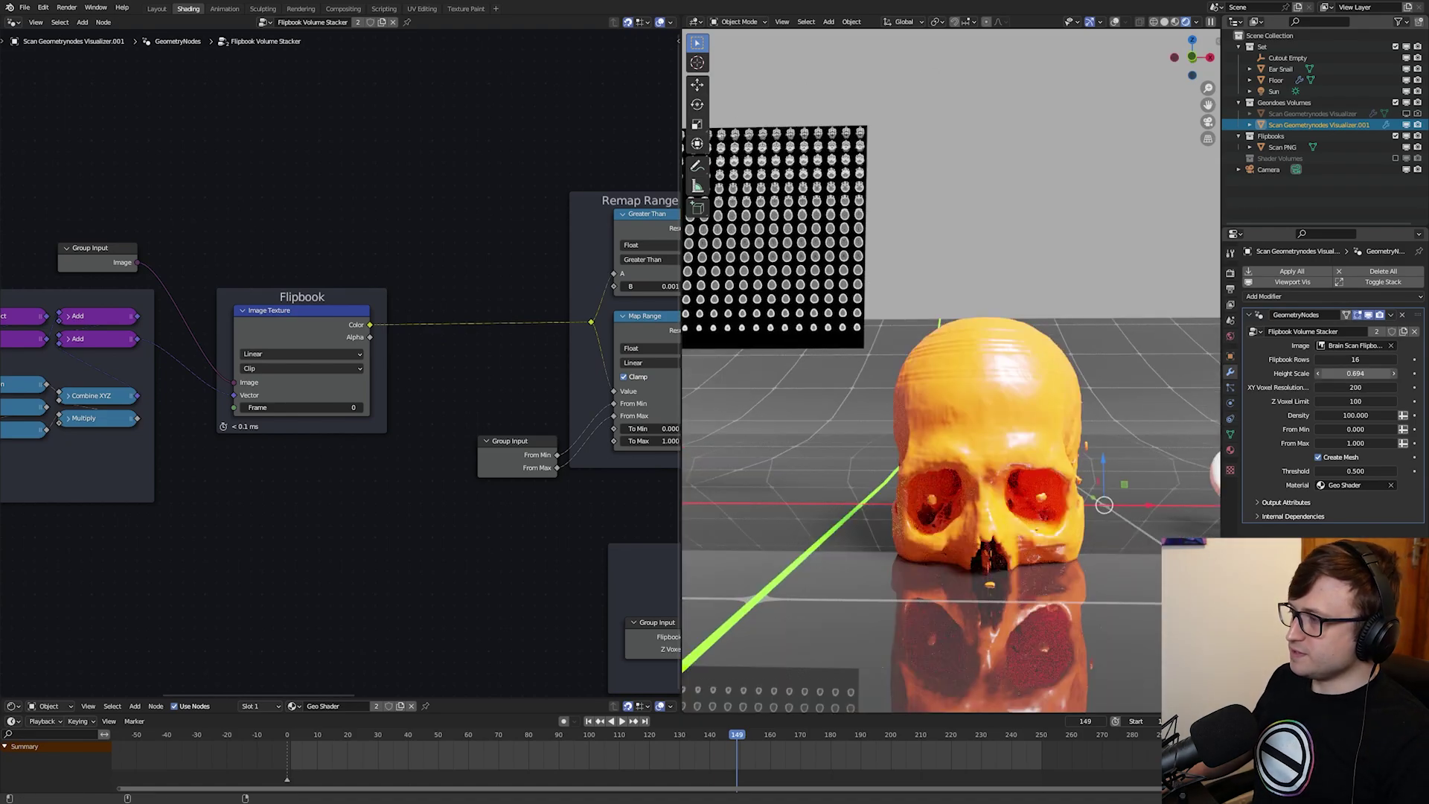
{"action": "mouse_move", "coordinate": [1354, 373]}
{"action": "left_mouse_down"}
{"action": "mouse_move", "coordinate": [1336, 372]}
{"action": "mouse_move", "coordinate": [1352, 373]}
{"action": "left_mouse_up"}
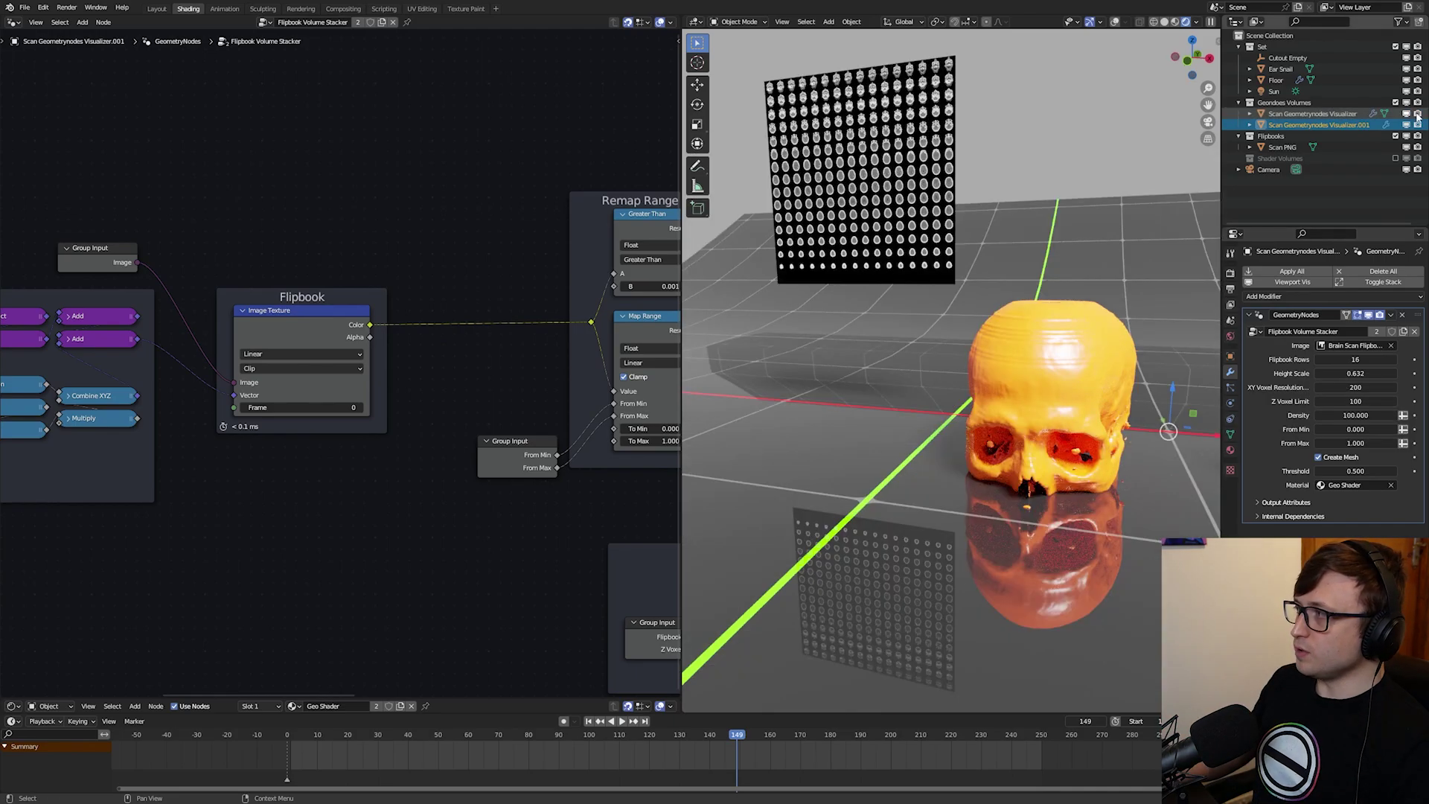
- Show the blue Scan Geometrynodes Visualizer in the viewport again and select it
{"action": "left_click", "coordinate": [1418, 115]}
{"action": "left_click", "coordinate": [810, 401]}
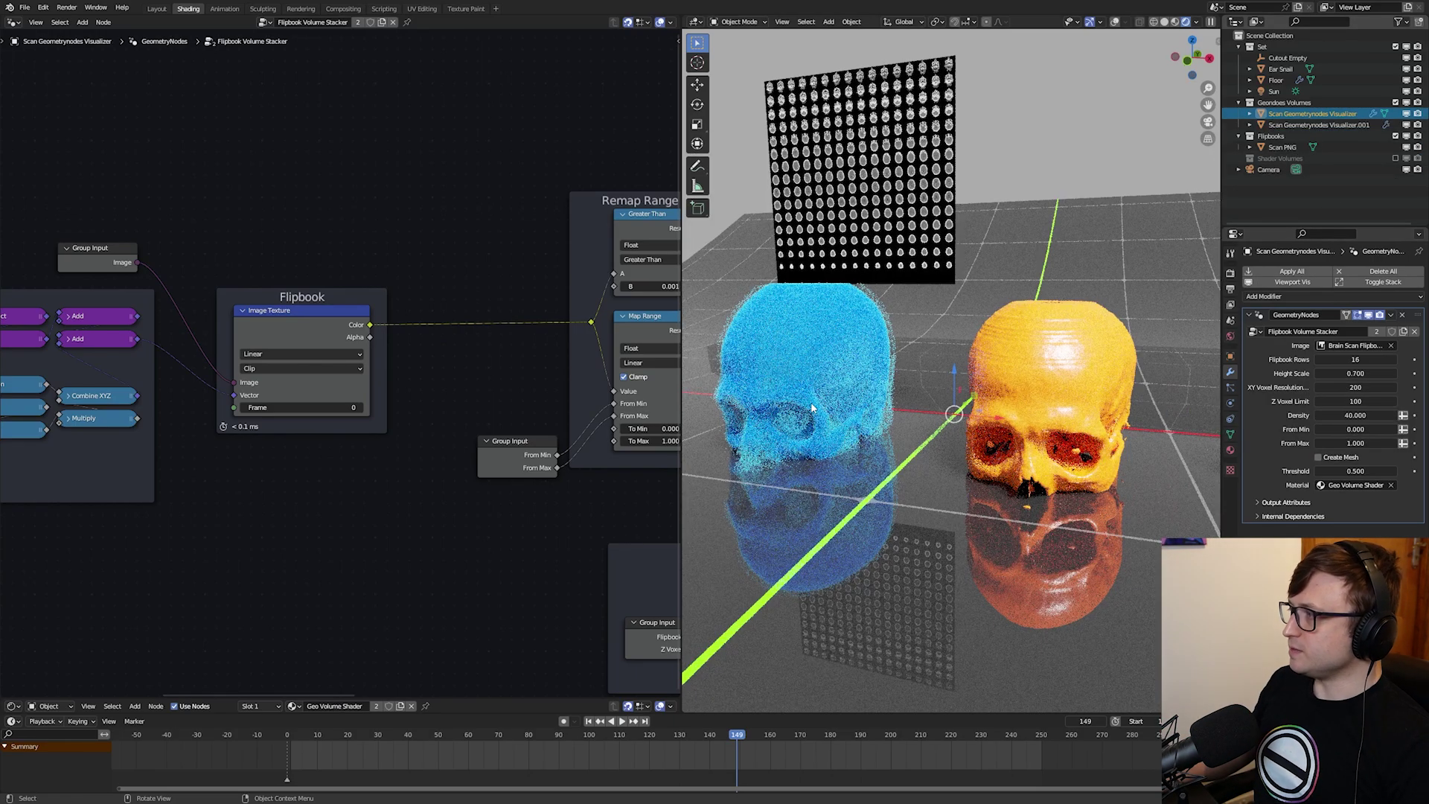
- Select the blue and orange skulls alternately to compare the Geo Volume Shader and Geo Shader material nodes
{"action": "left_click", "coordinate": [1088, 411]}
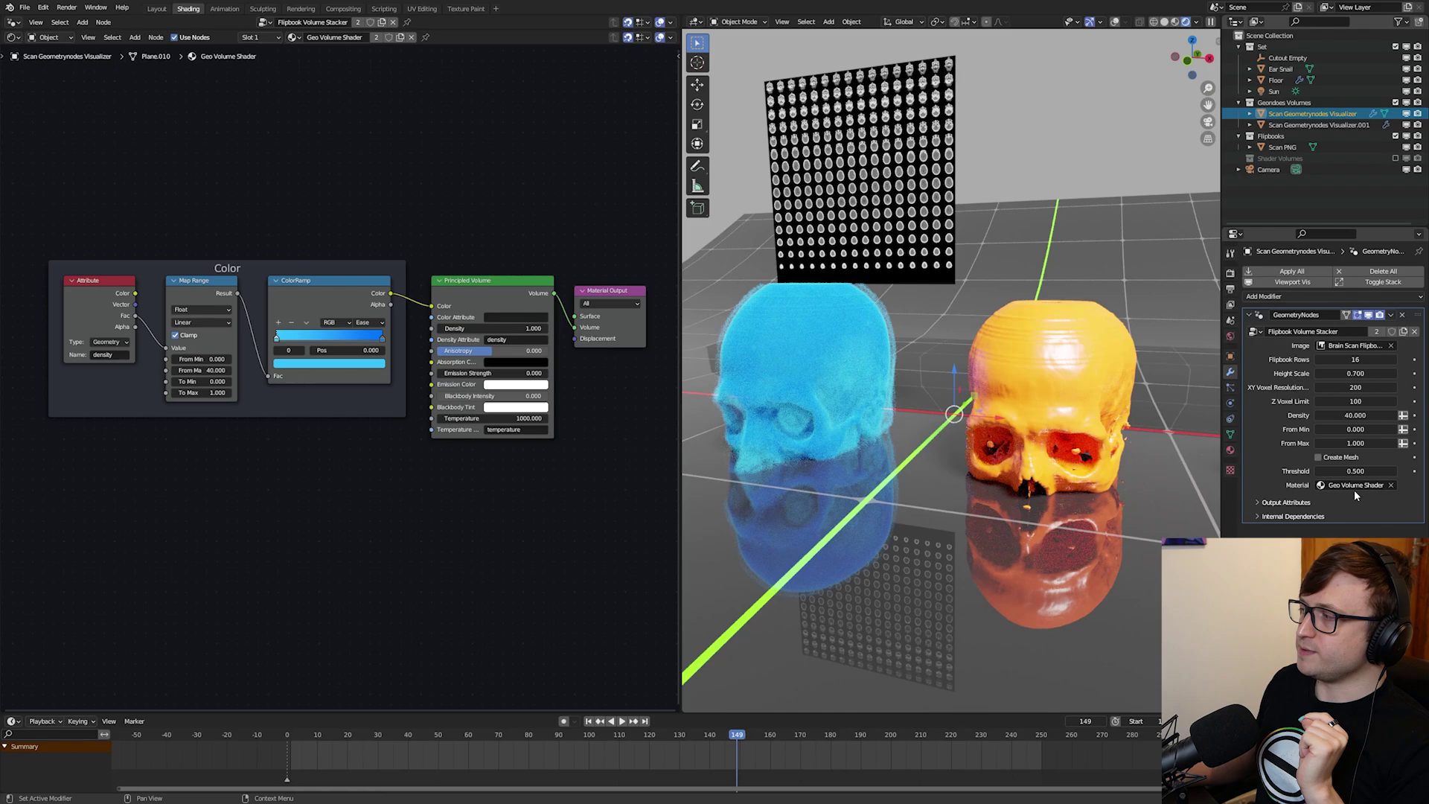
{"action": "left_click", "coordinate": [1077, 402]}
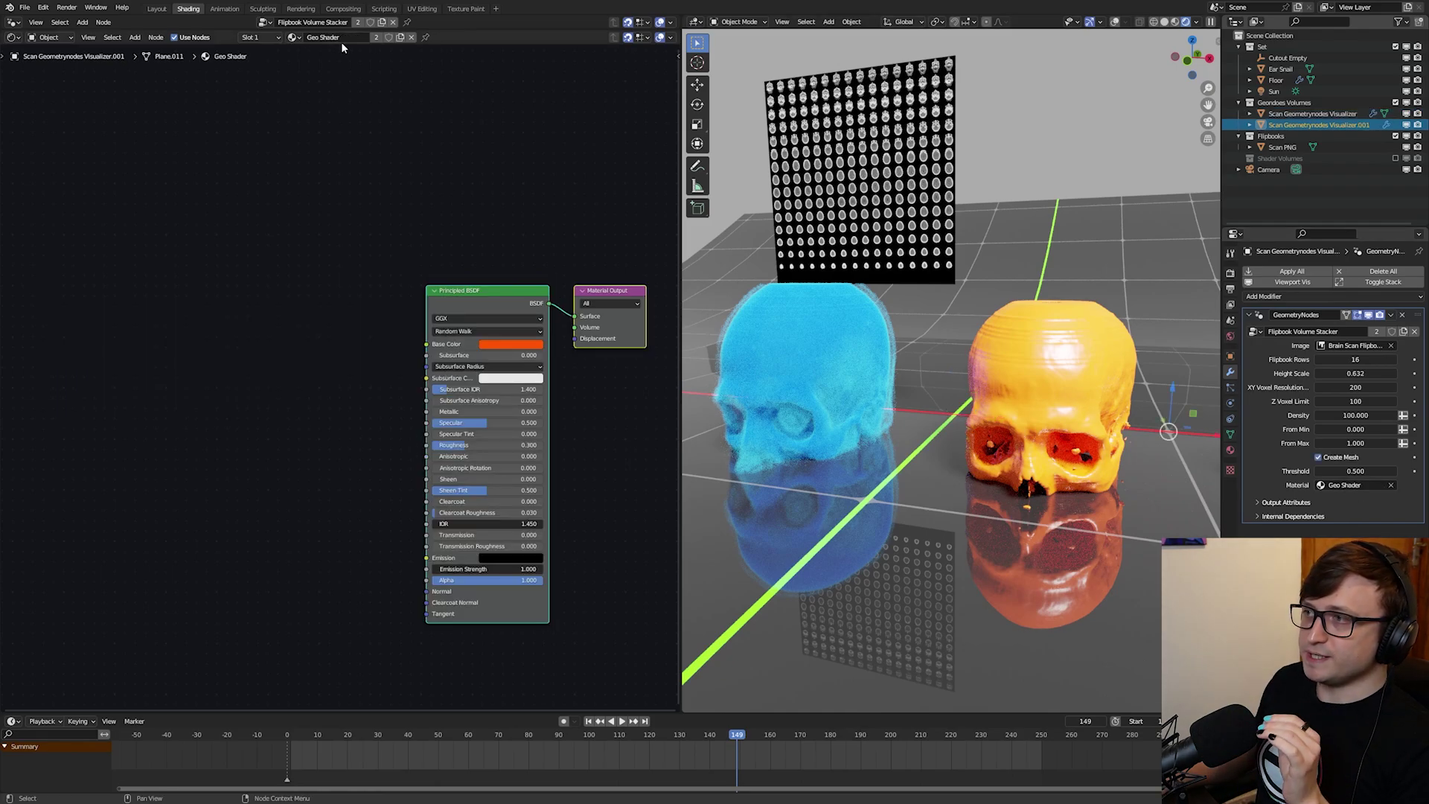
{"action": "left_click", "coordinate": [783, 323]}
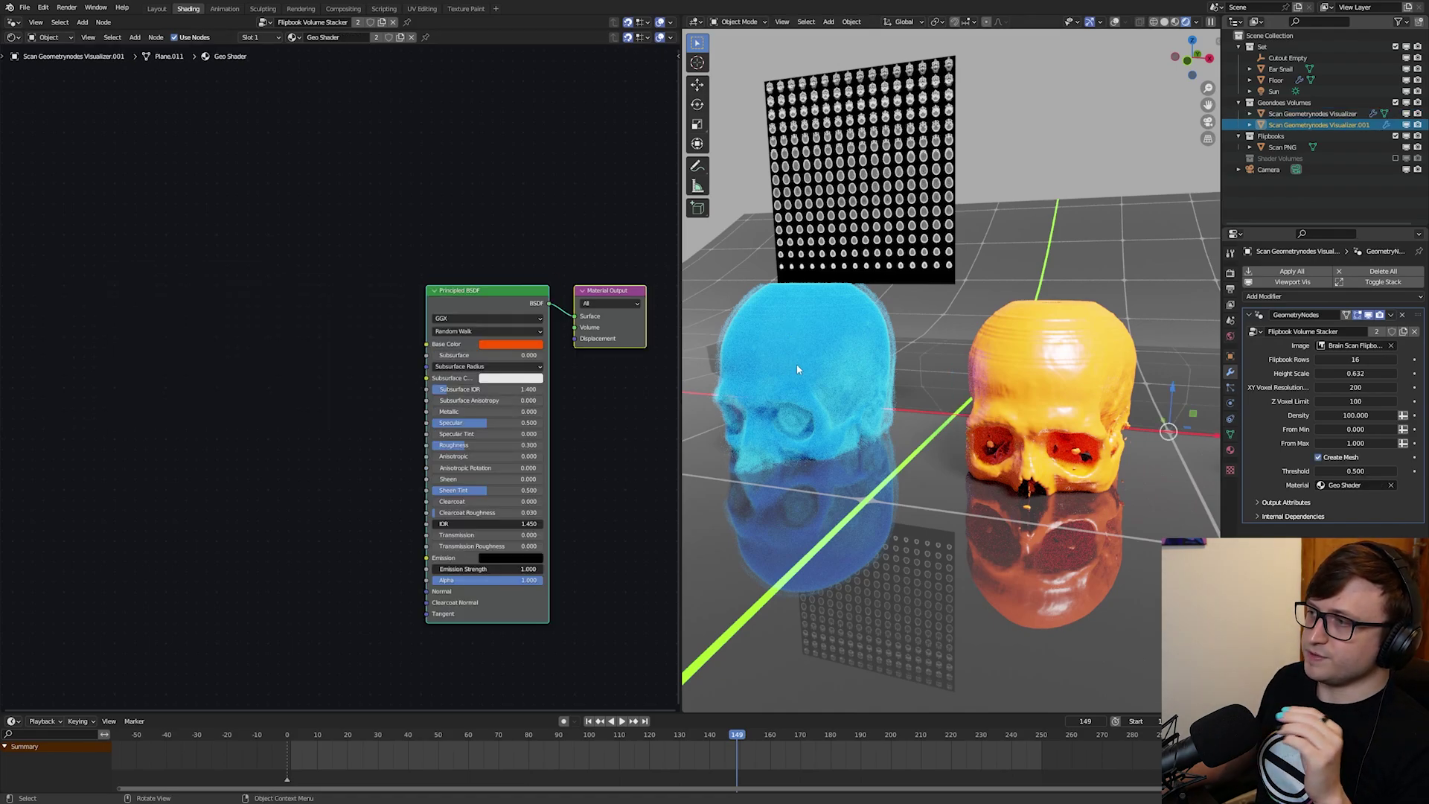
{"action": "left_click", "coordinate": [797, 369]}
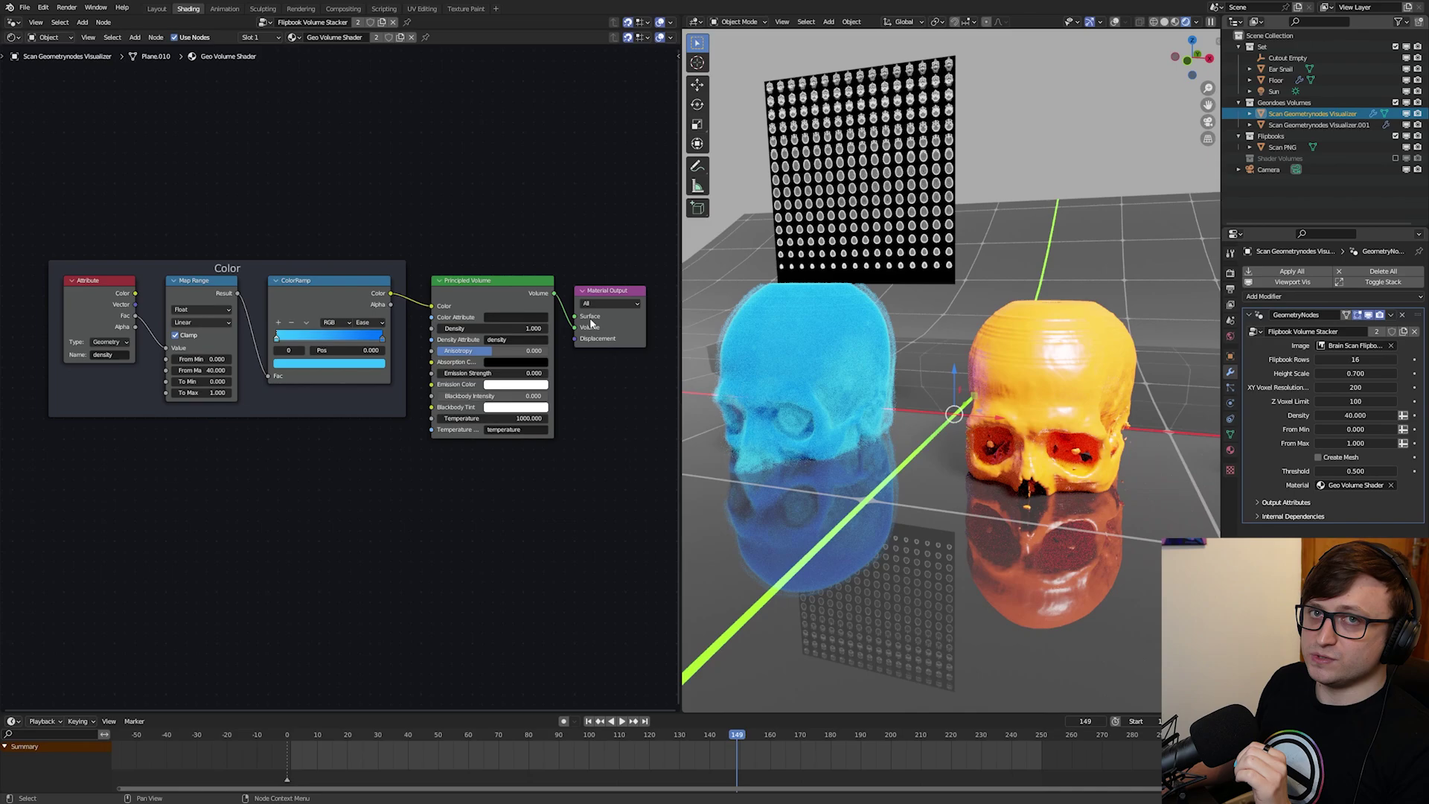
{"action": "left_click", "coordinate": [1024, 376]}
{"action": "left_click", "coordinate": [791, 377]}
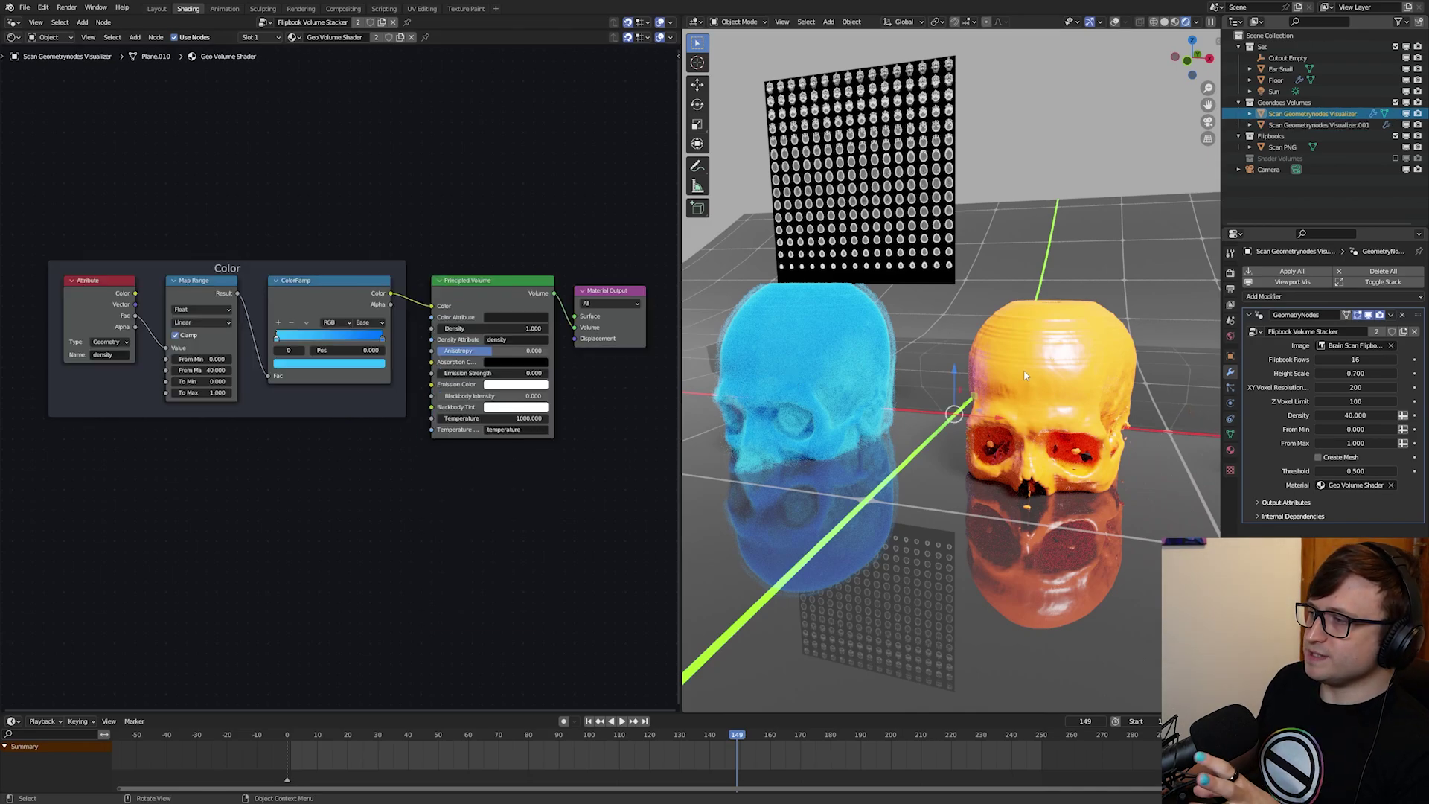
{"action": "left_click", "coordinate": [1070, 373]}
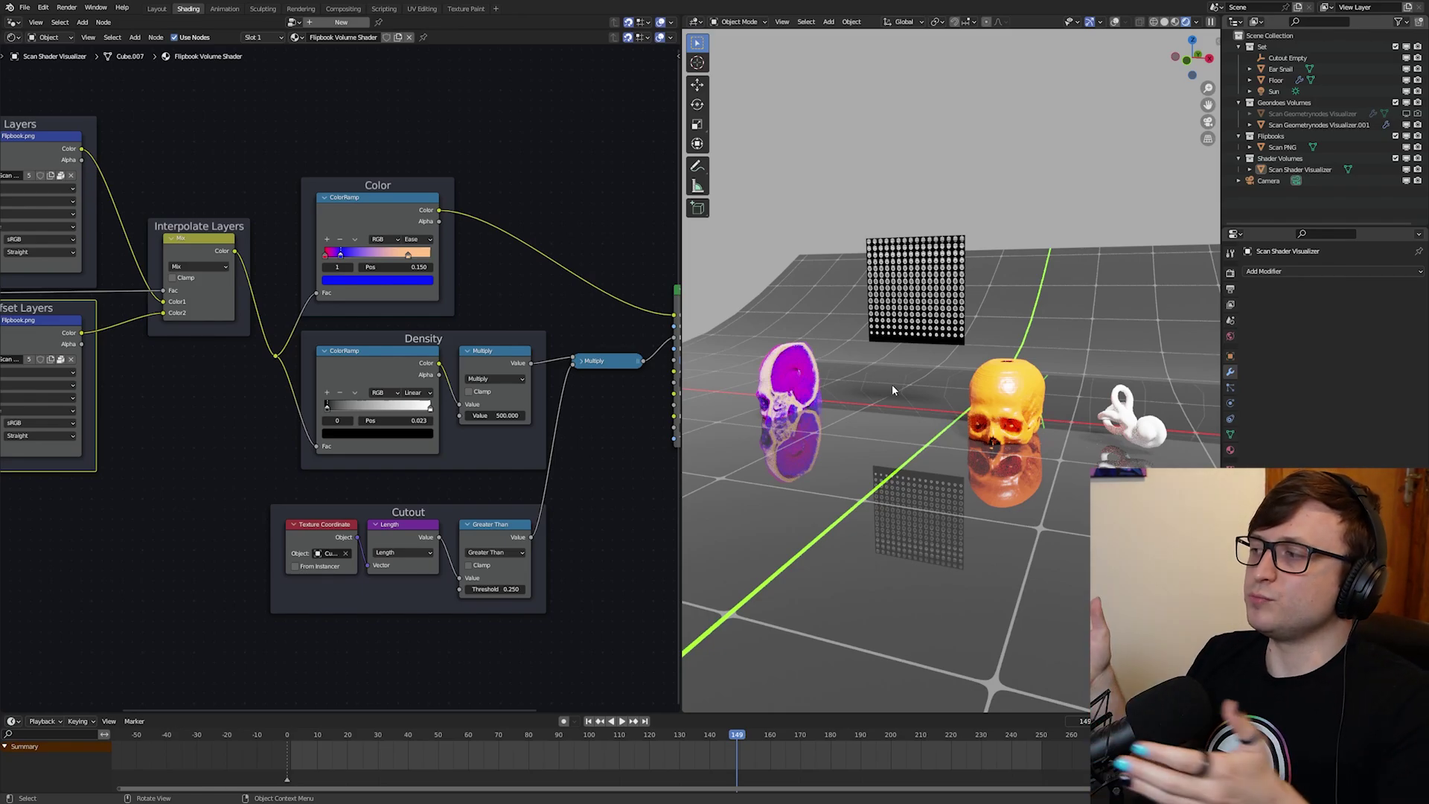
- Switch to the browser window showing the Gumroad download page for Scan Data Visualizer V1
{"action": "key", "text": "alt+Tab"}
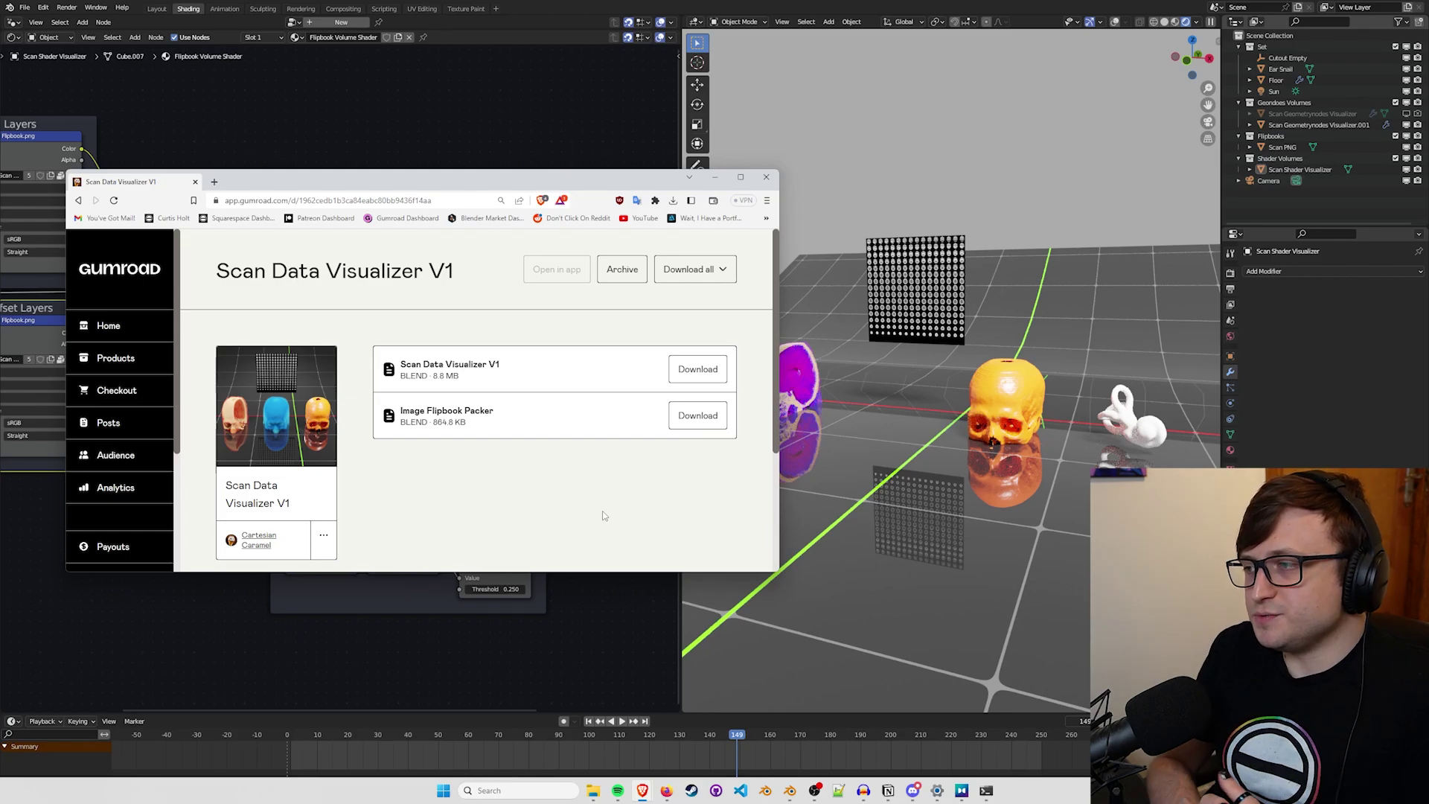